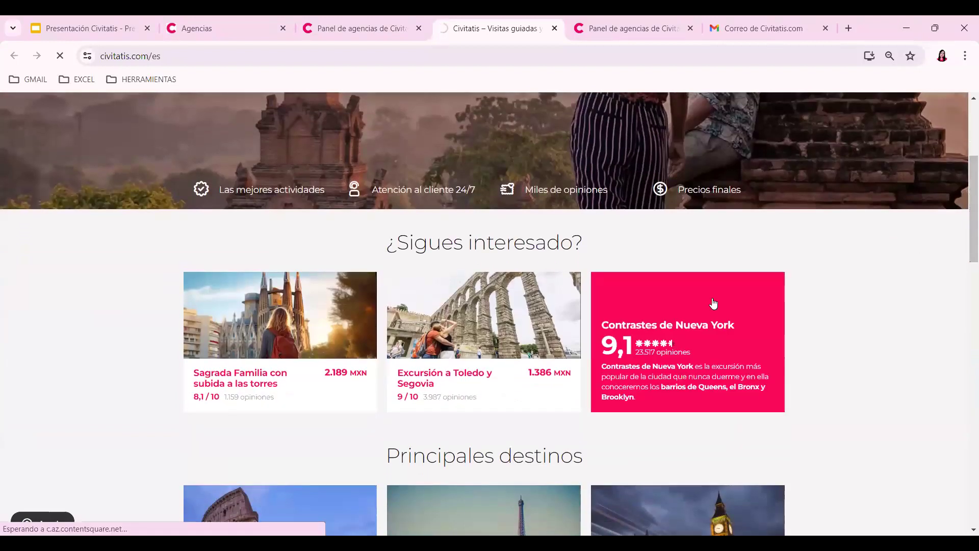
- Open the Contrastes de Nueva York tour, browse its photos, and read the full description and itinerary
left_click(714, 303)
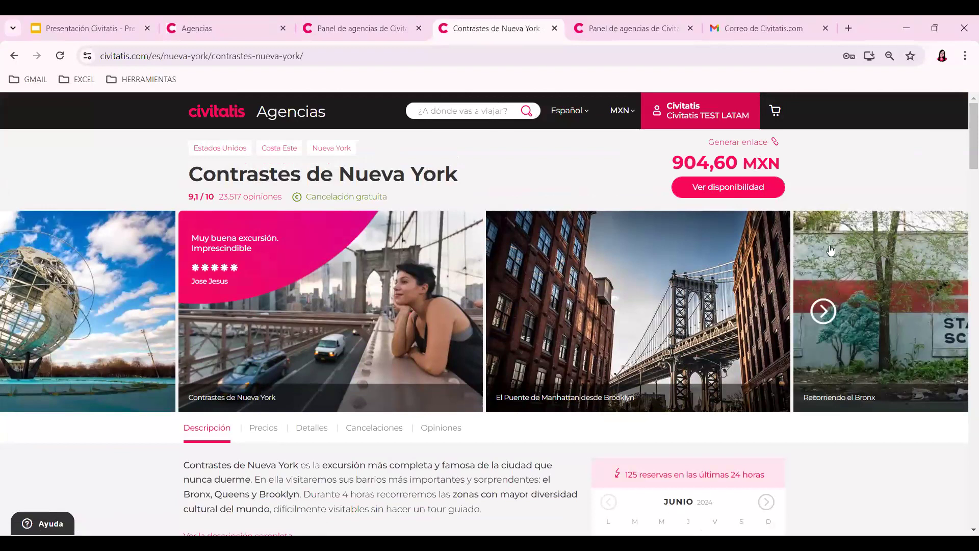
left_click(823, 312)
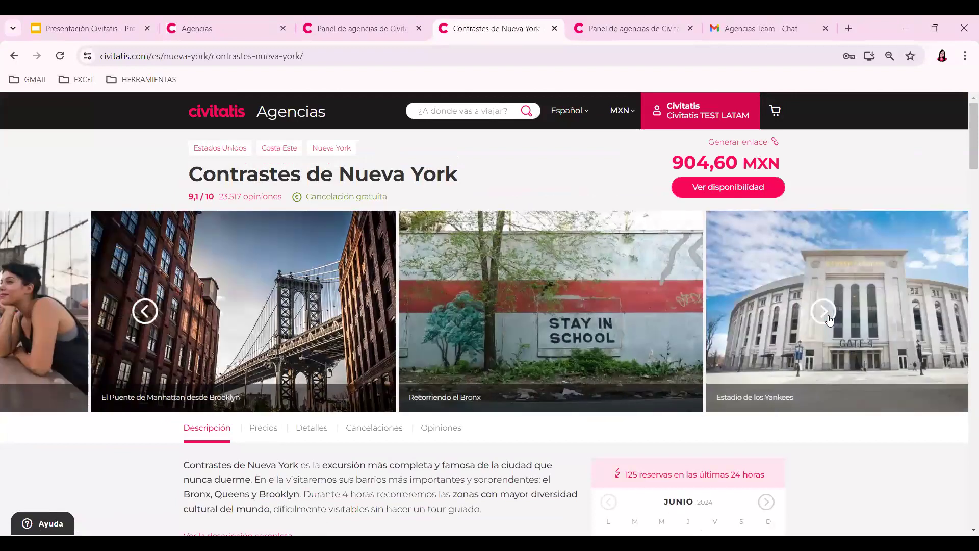
scroll(966, 153, "down", 4)
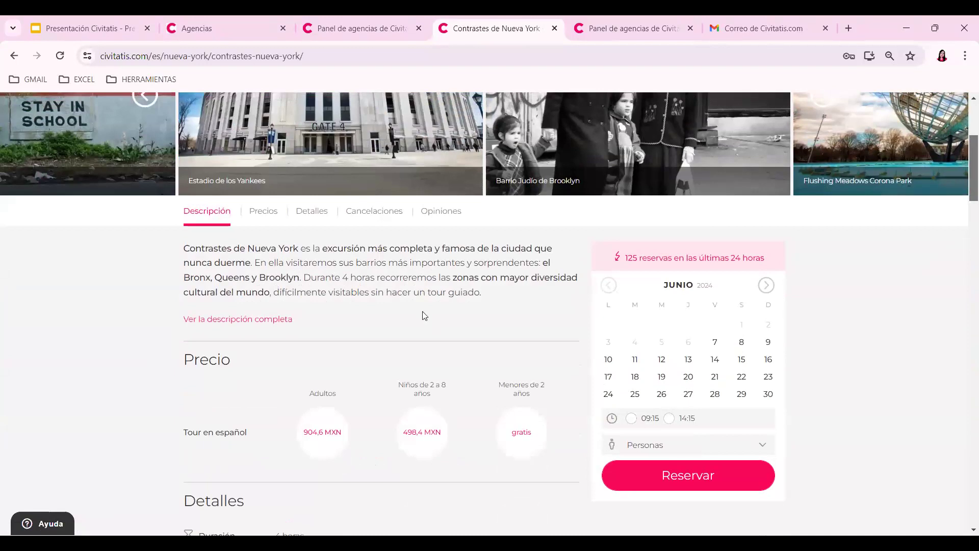
left_click(245, 320)
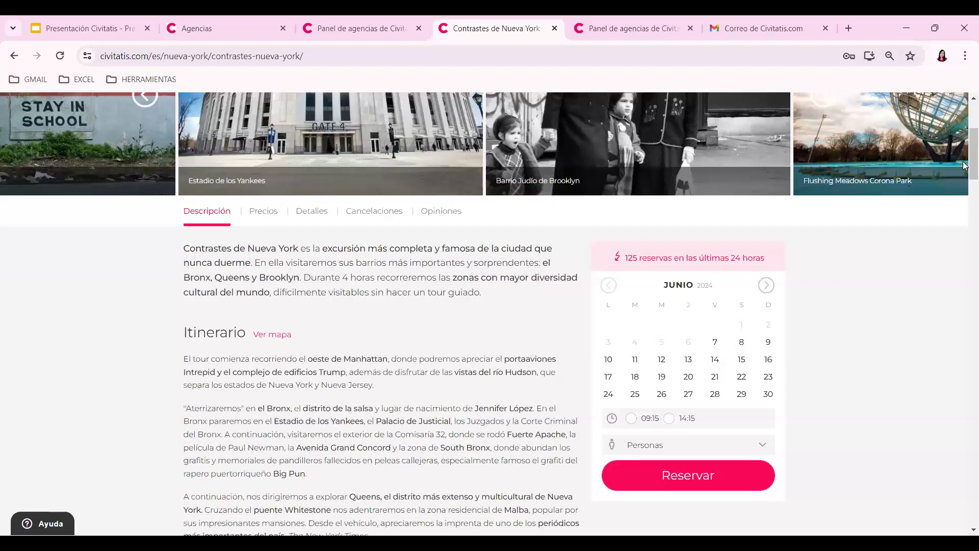
scroll(966, 174, "down", 1)
scroll(965, 174, "down", 3)
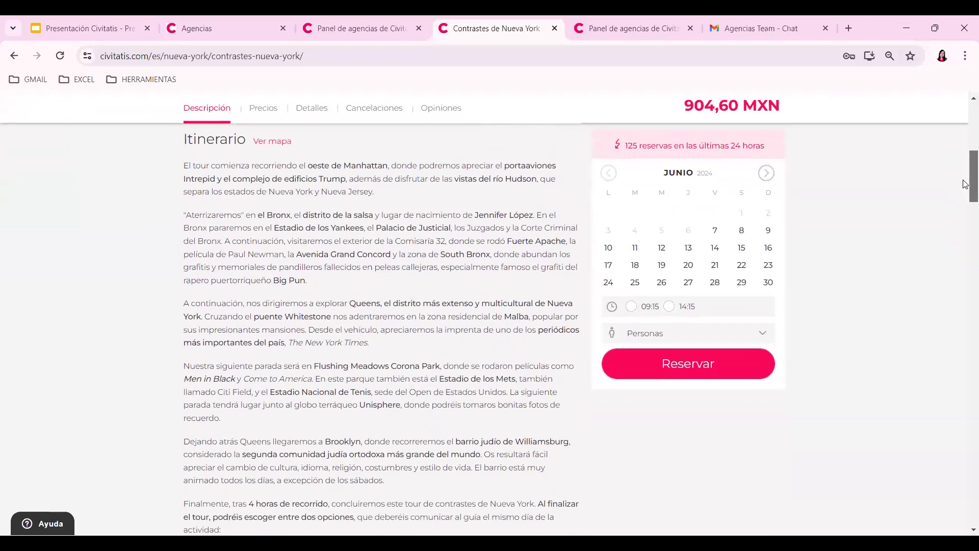
scroll(966, 204, "down", 6)
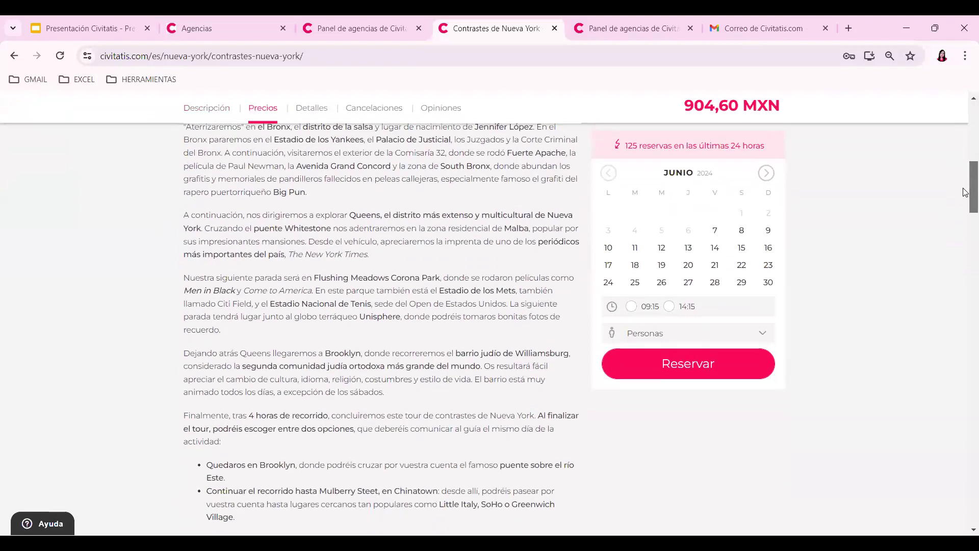
scroll(964, 219, "down", 1)
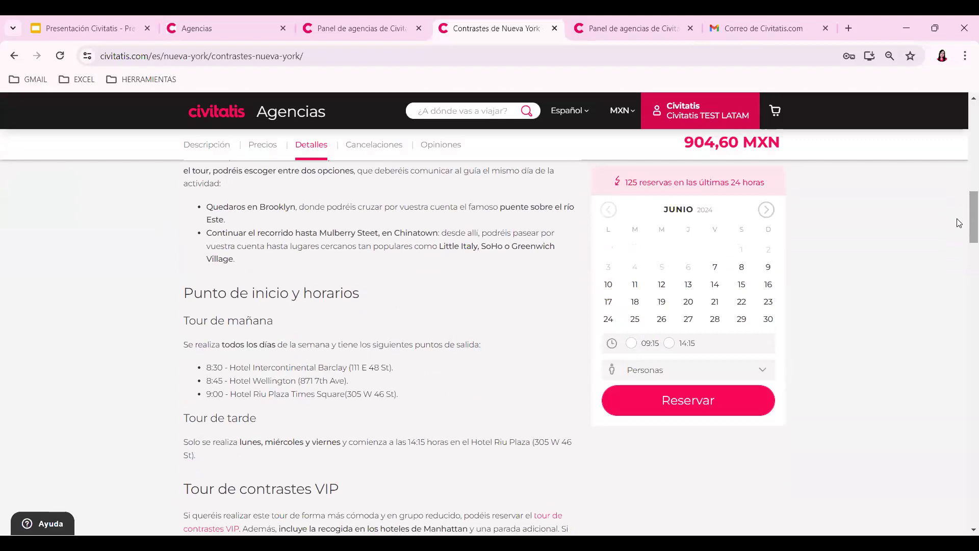
- Expand the Operador company details below the Precio and Detalles sections with 'Ver más'
left_click_drag(972, 216, 966, 258)
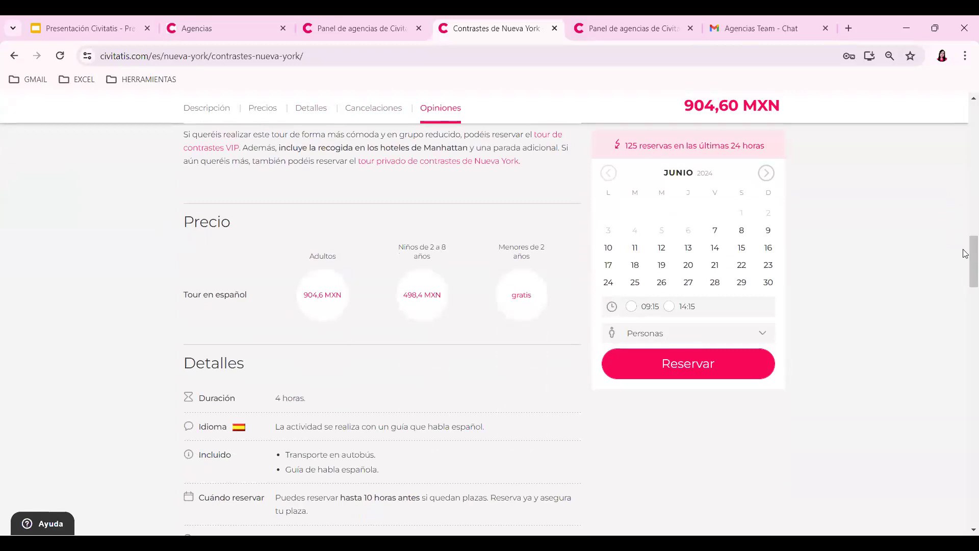
left_click_drag(966, 255, 971, 265)
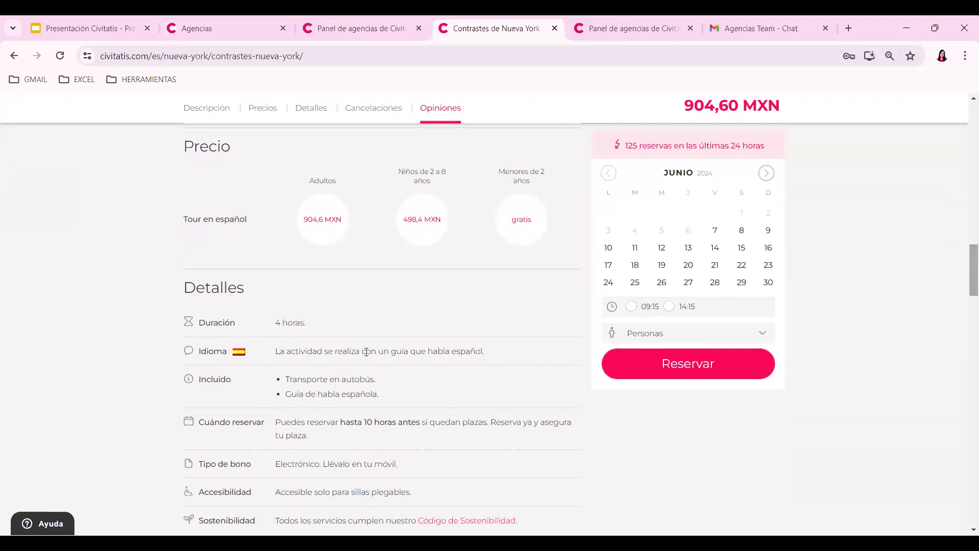
left_click_drag(968, 258, 966, 276)
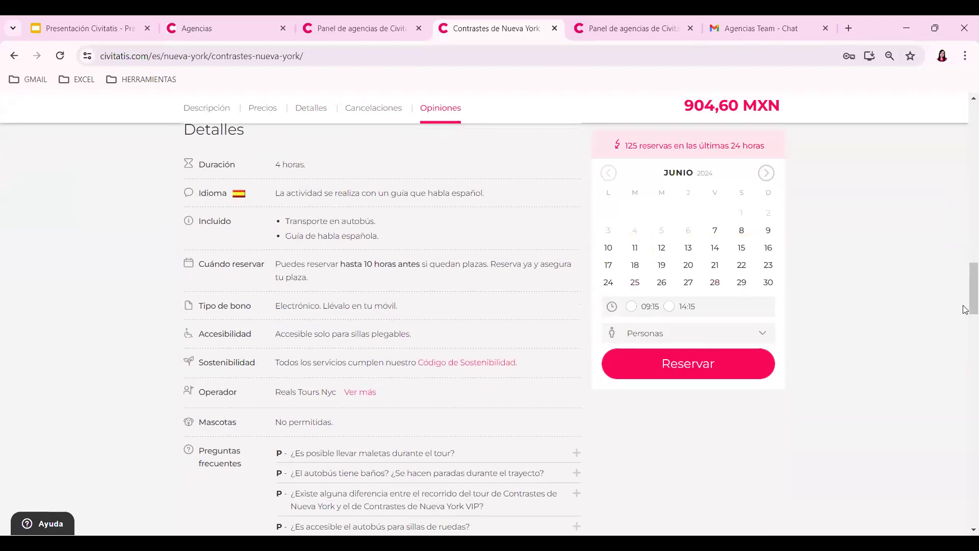
scroll(564, 350, "down", 2)
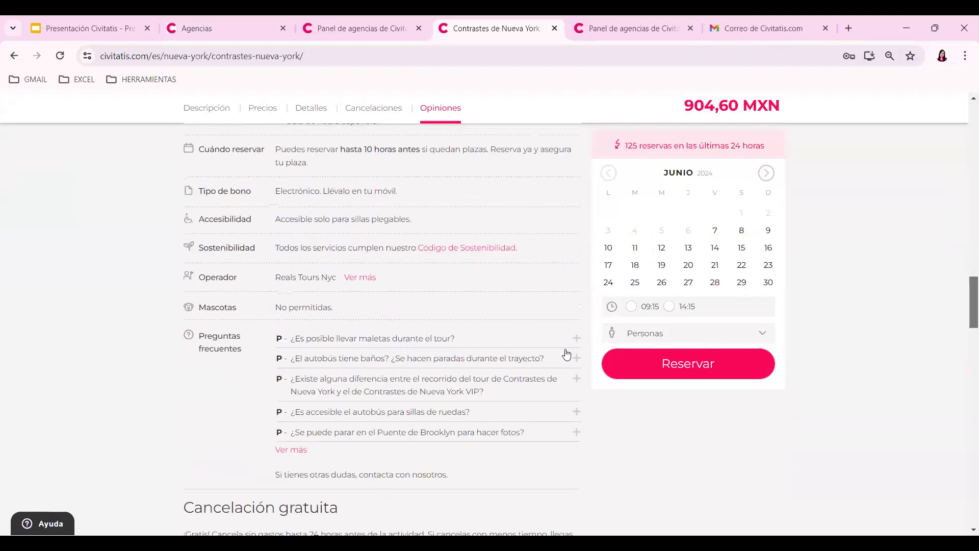
left_click(362, 281)
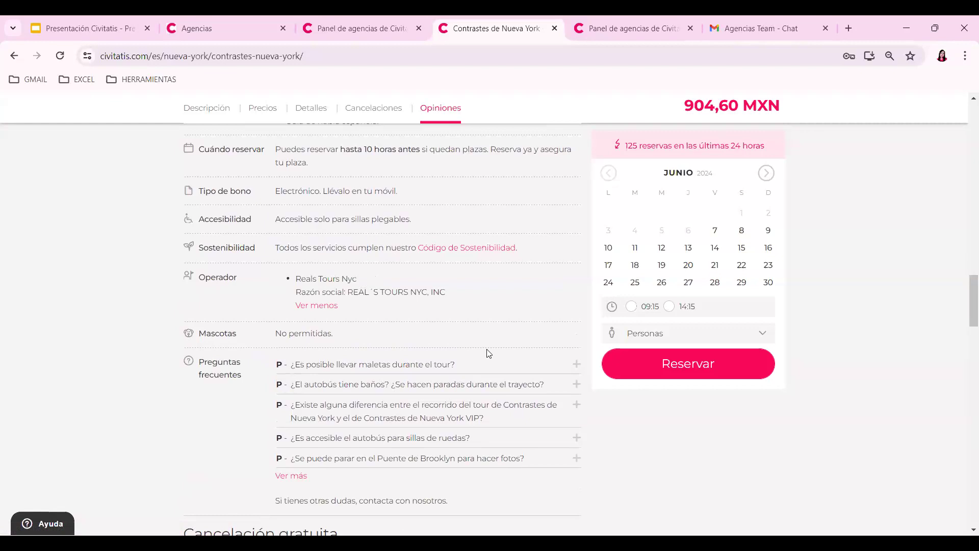
- Reserve the tour for 1 adult on Saturday 24 August 2024 at 09:15, then close the Gmail tab
left_click(775, 178)
left_click(775, 177)
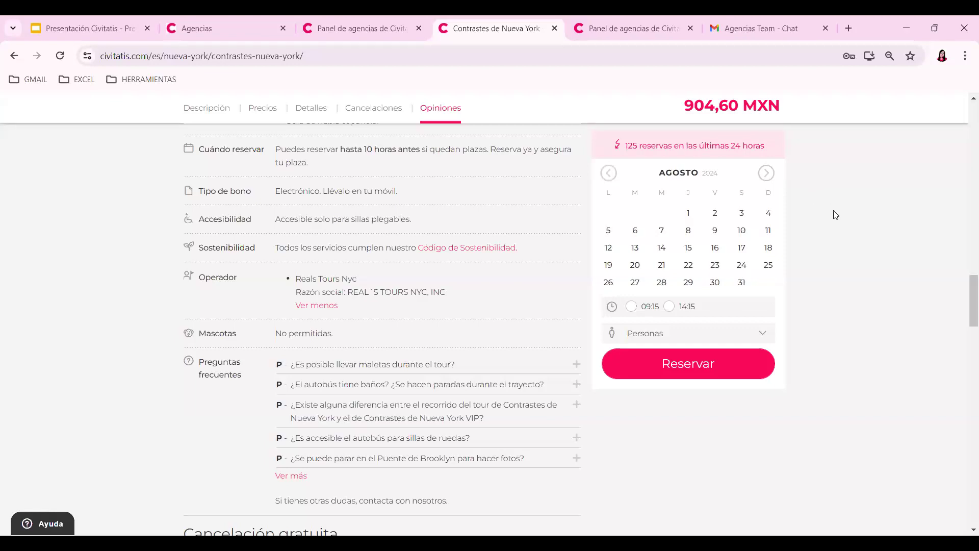
left_click(739, 269)
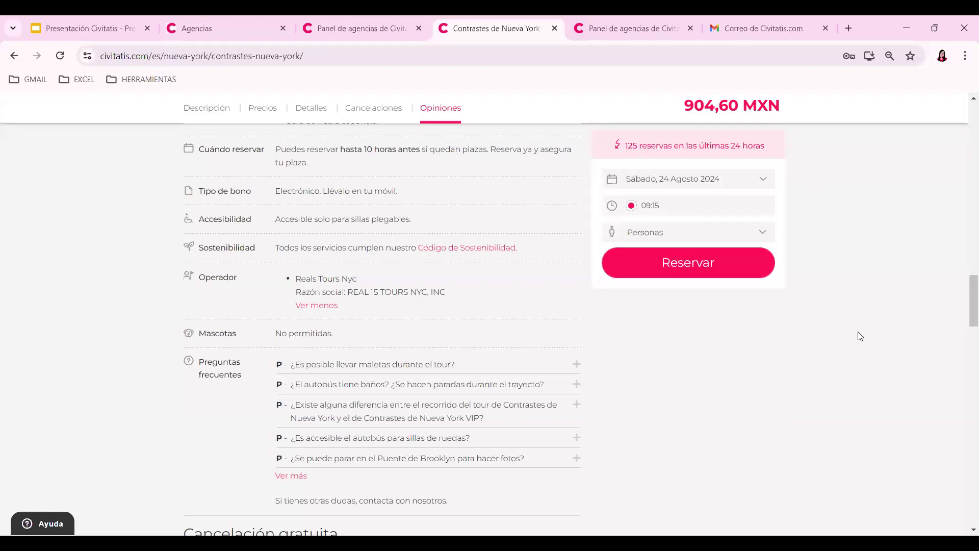
left_click(704, 264)
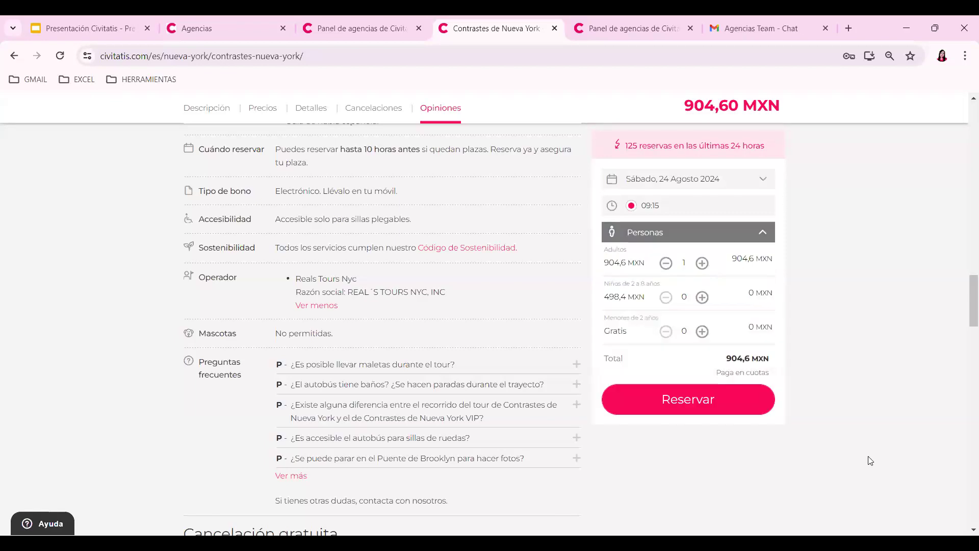
left_click(671, 403)
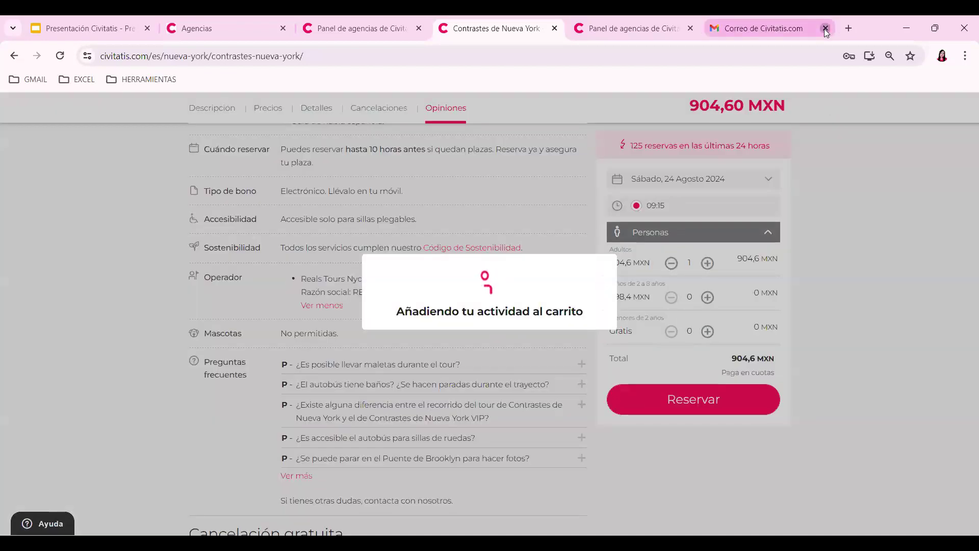
left_click(824, 29)
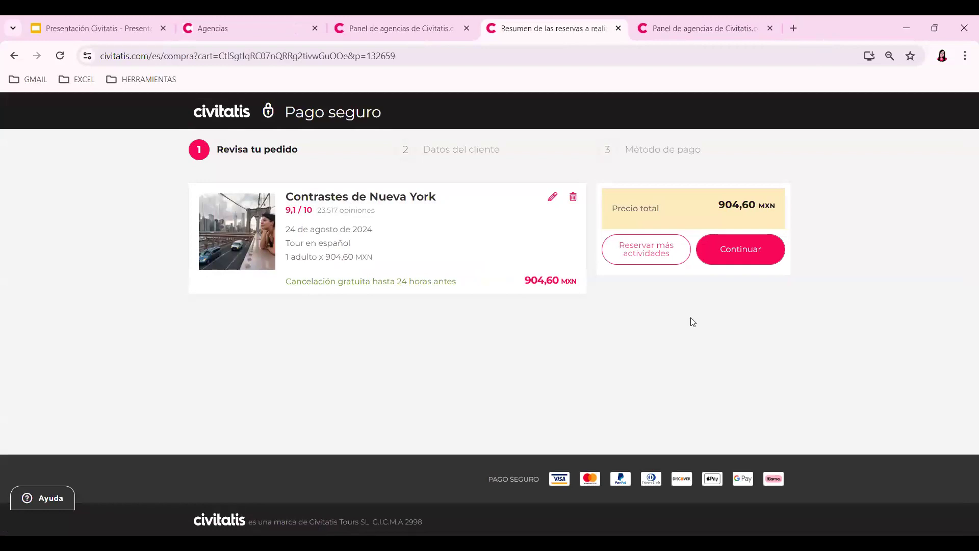
- Continue to customer details and autofill the client's first name, surname, e-mail and México (+52) phone
left_click(721, 265)
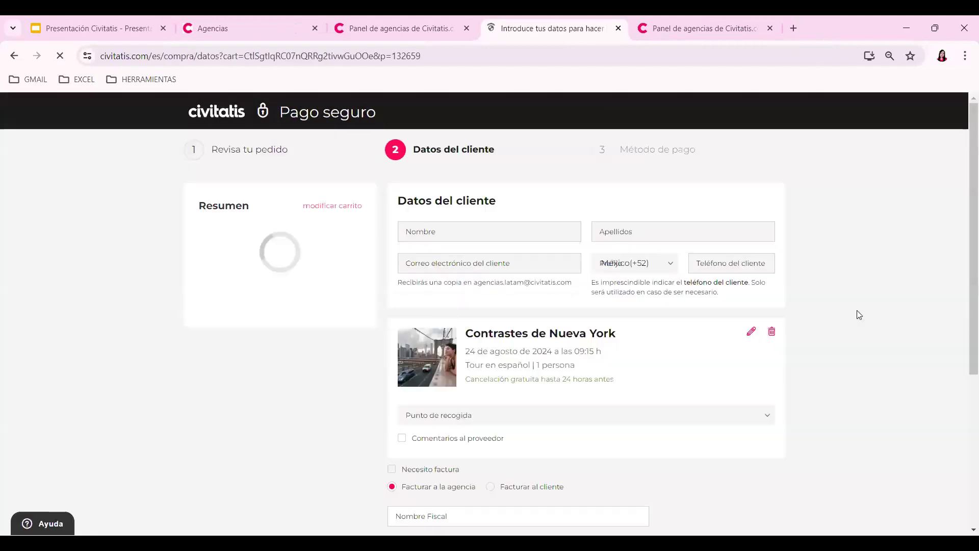
left_click(439, 234)
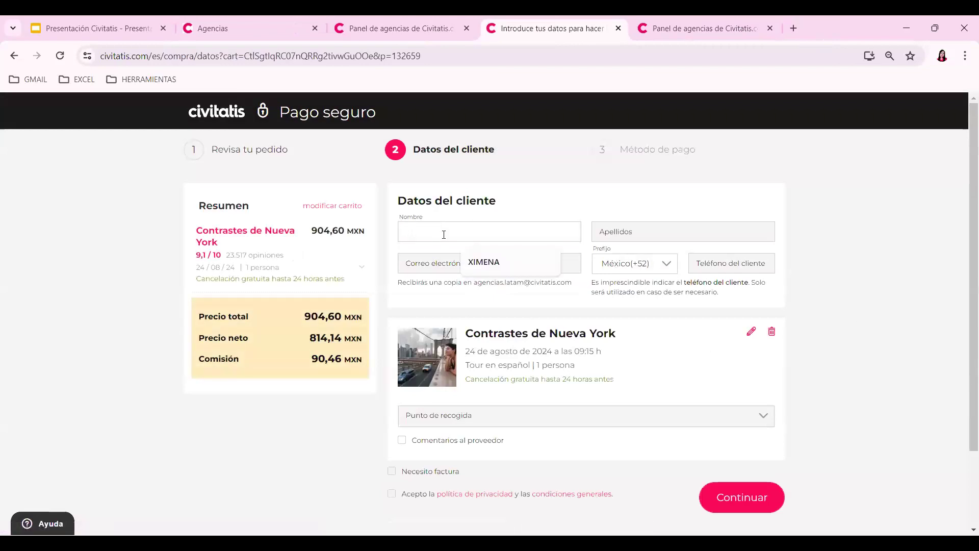
left_click(487, 271)
left_click(664, 232)
left_click(673, 265)
left_click(520, 263)
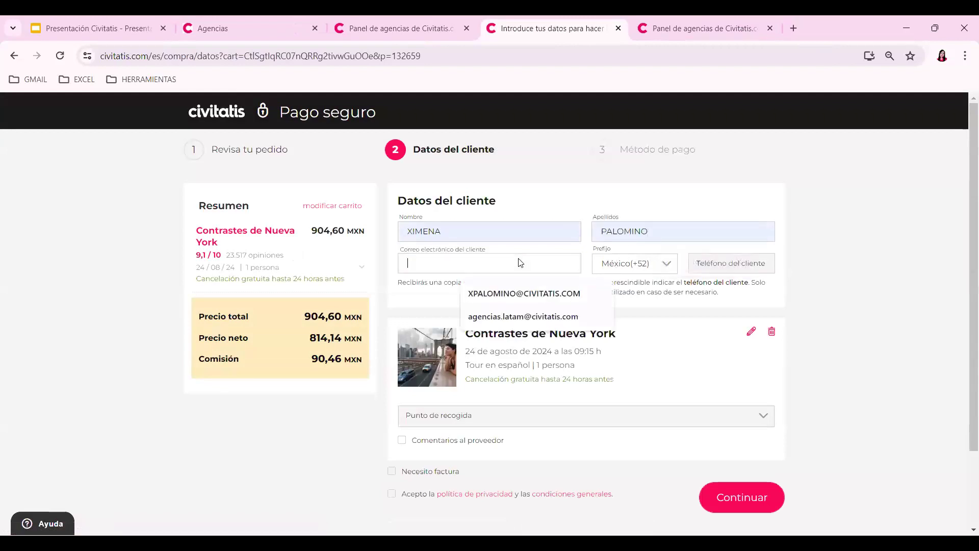
left_click(512, 293)
left_click(703, 267)
left_click(796, 292)
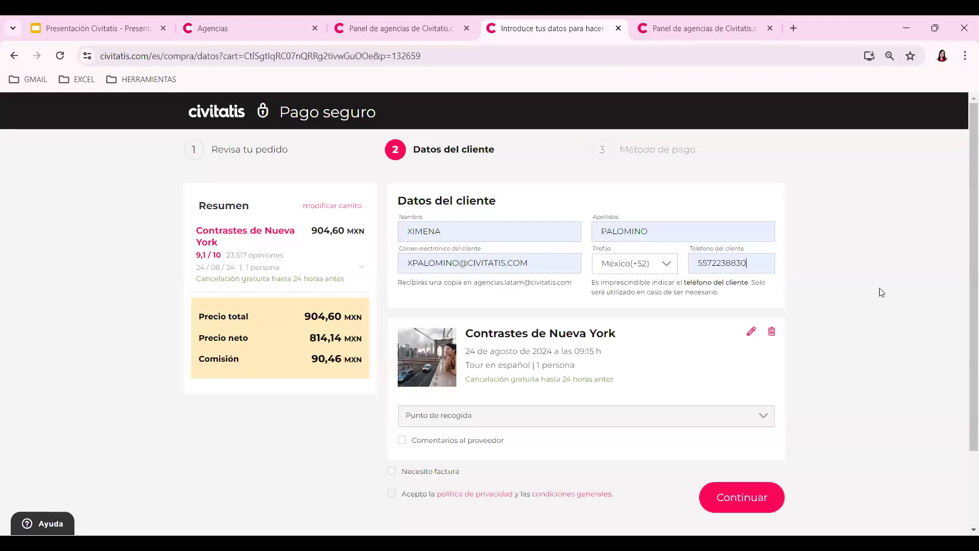
left_click_drag(399, 281, 474, 294)
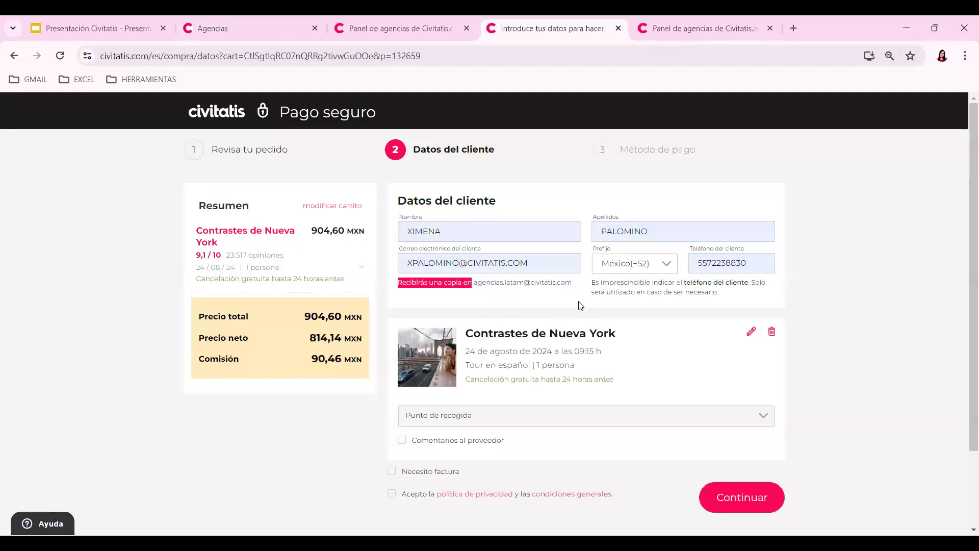
- Pick the 8:30 Hotel Intercontinental Barclay (111 E 48 St) pickup, tick Necesito factura and the policy, then submit
scroll(965, 196, "down", 1)
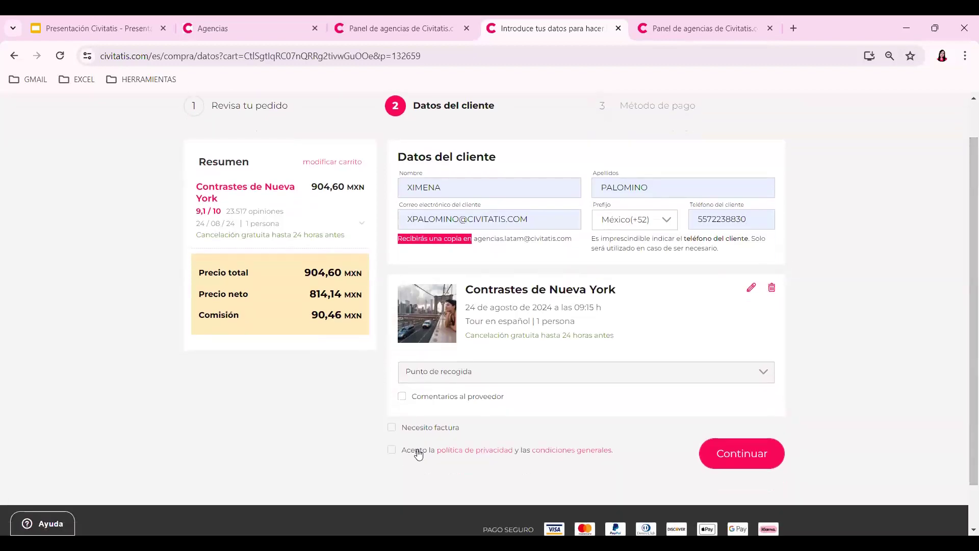
left_click(429, 377)
left_click(483, 402)
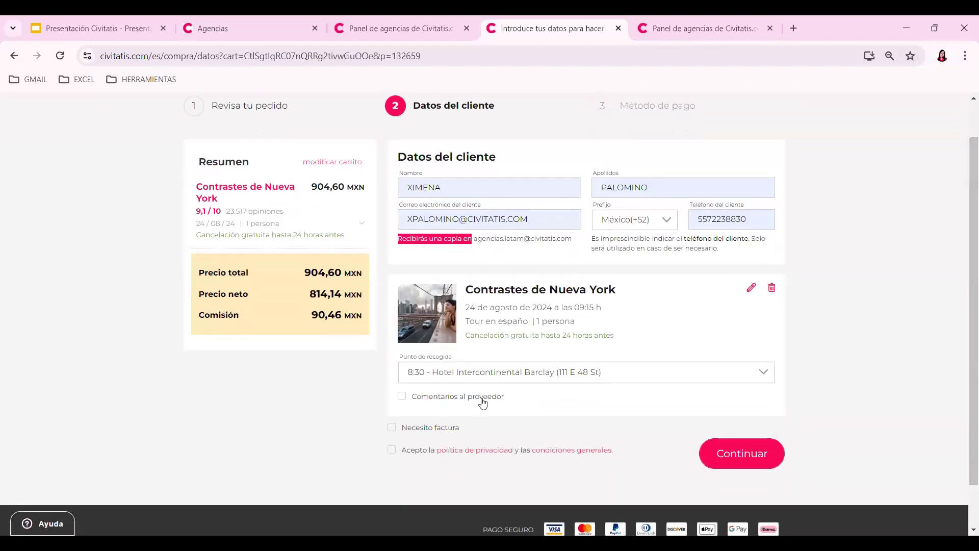
scroll(964, 280, "down", 1)
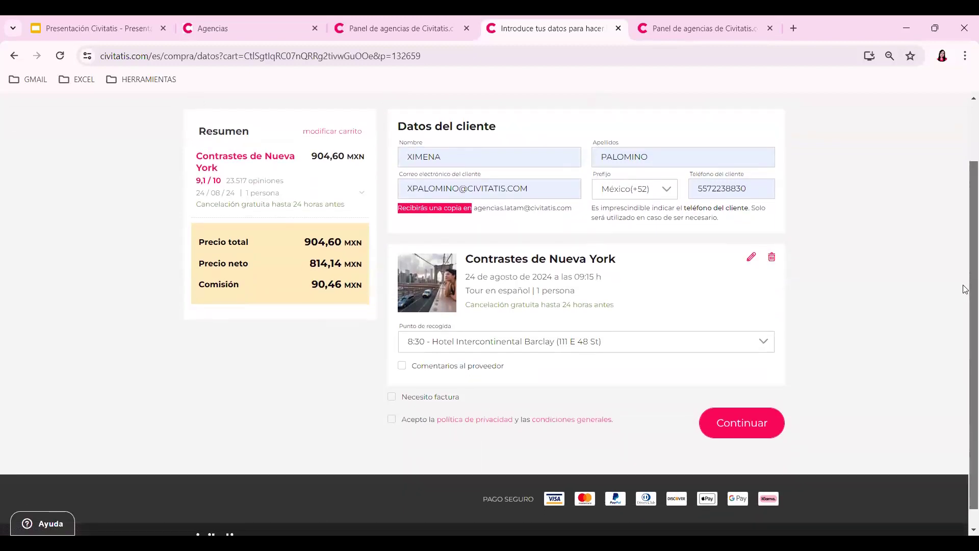
left_click(391, 397)
left_click(392, 437)
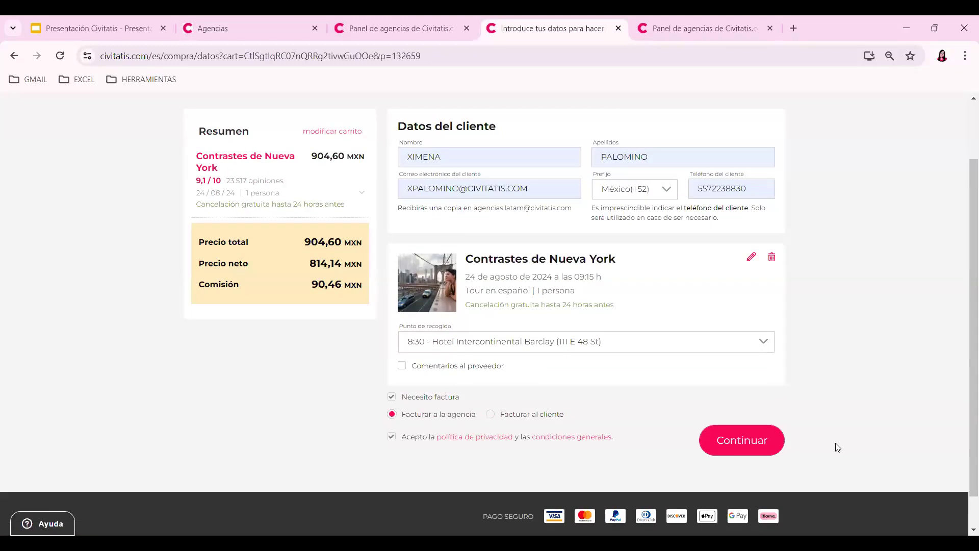
key("Return")
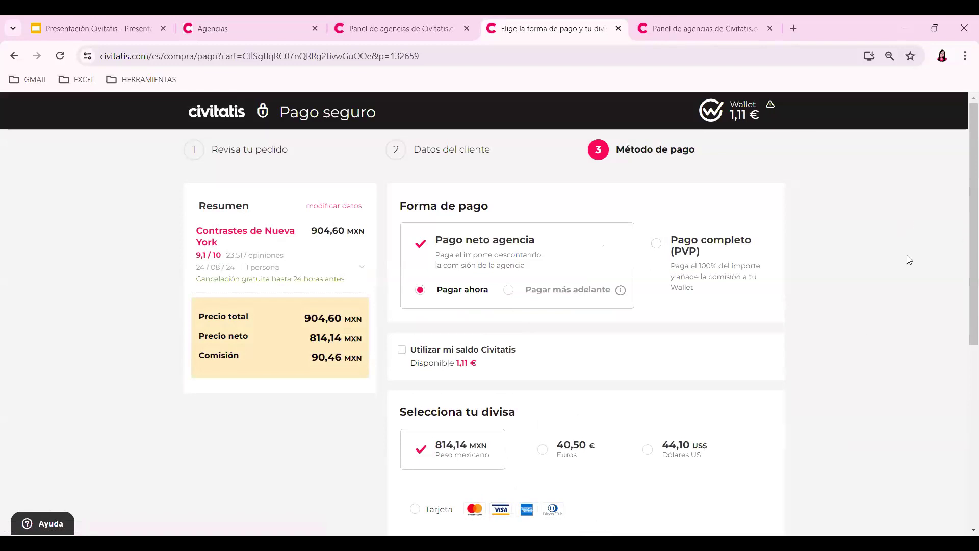
- Select paying the full PVP, review the Método de pago page, and return to the agency dashboard
left_click(658, 244)
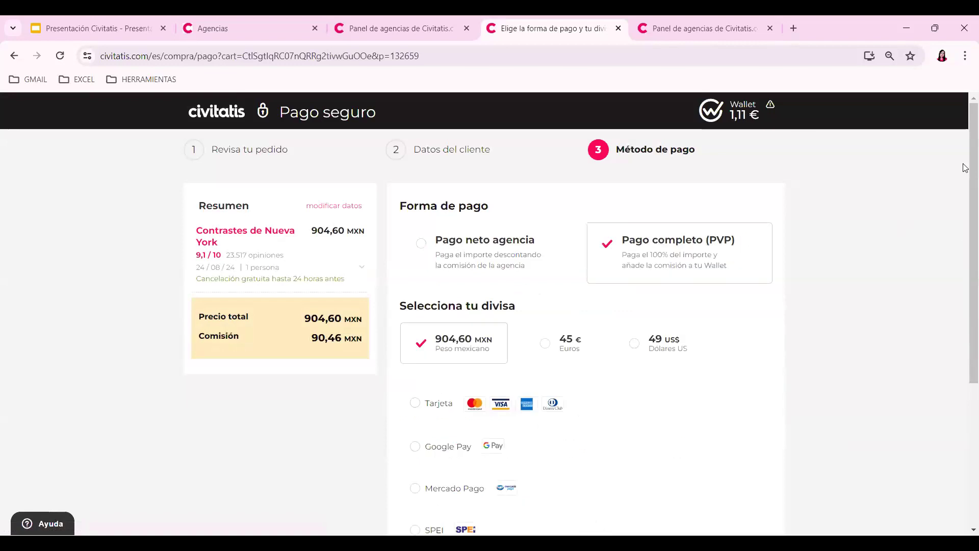
scroll(961, 194, "down", 1)
scroll(957, 224, "up", 1)
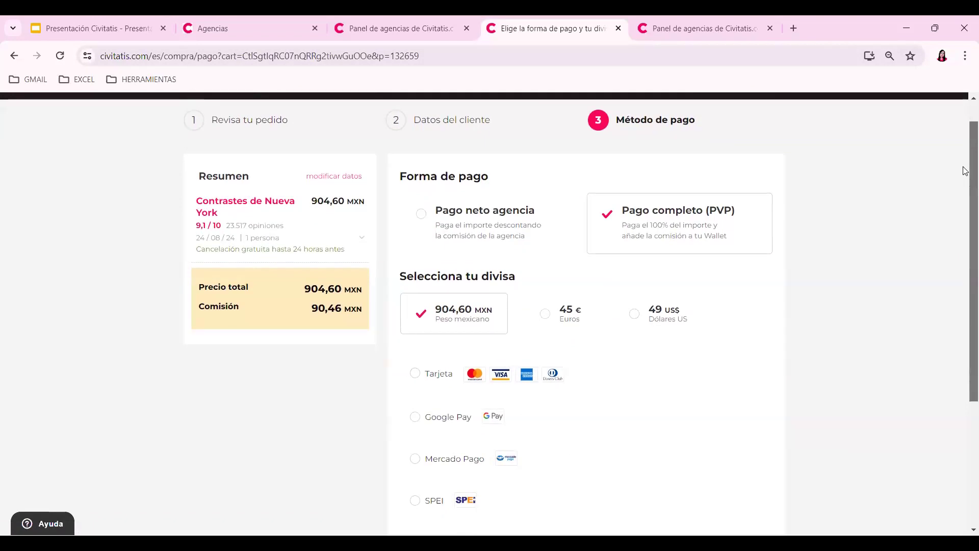
scroll(965, 171, "down", 1)
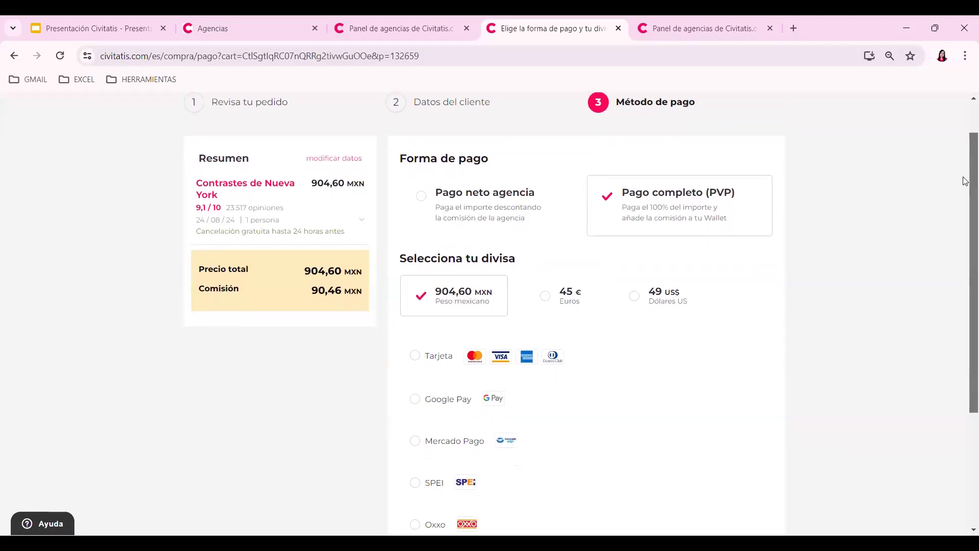
left_click_drag(966, 177, 966, 183)
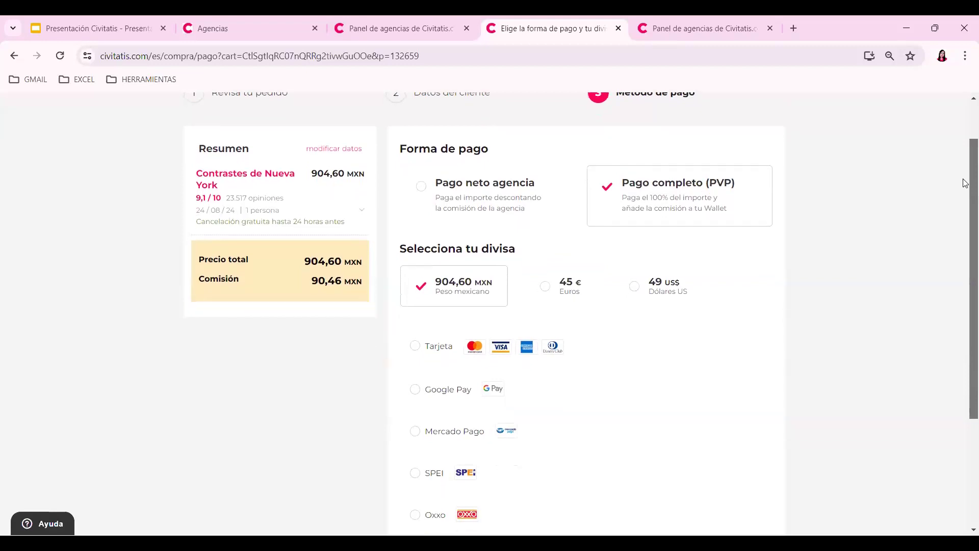
scroll(757, 261, "down", 1)
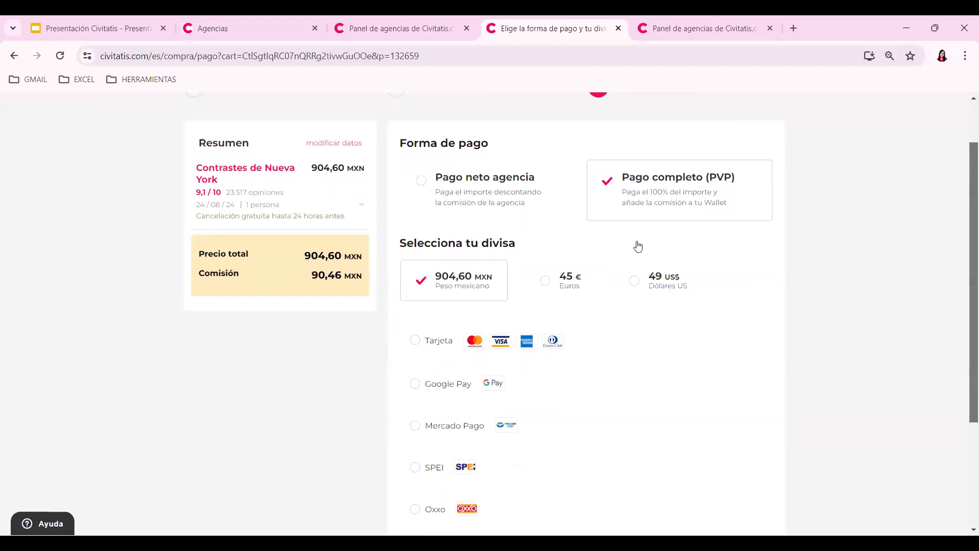
left_click_drag(968, 225, 965, 274)
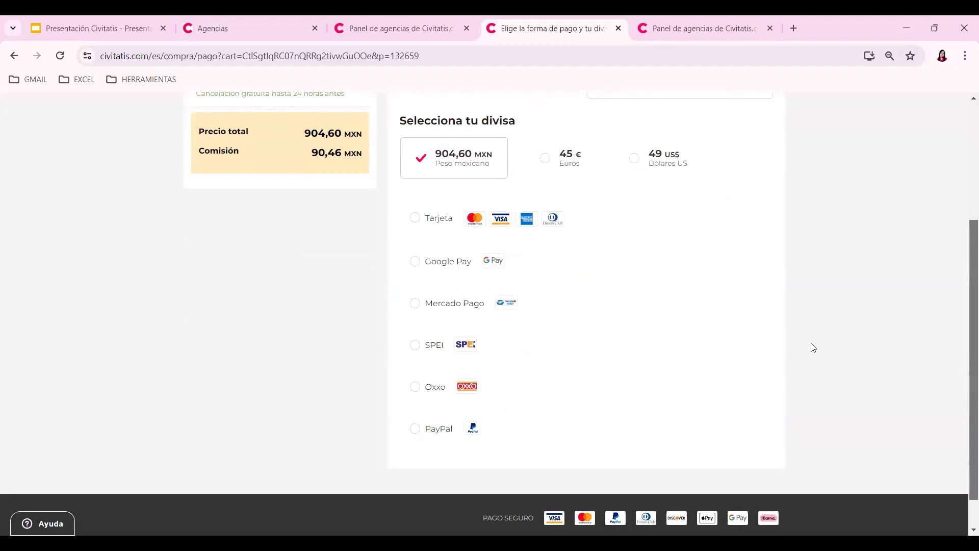
scroll(814, 352, "up", 2)
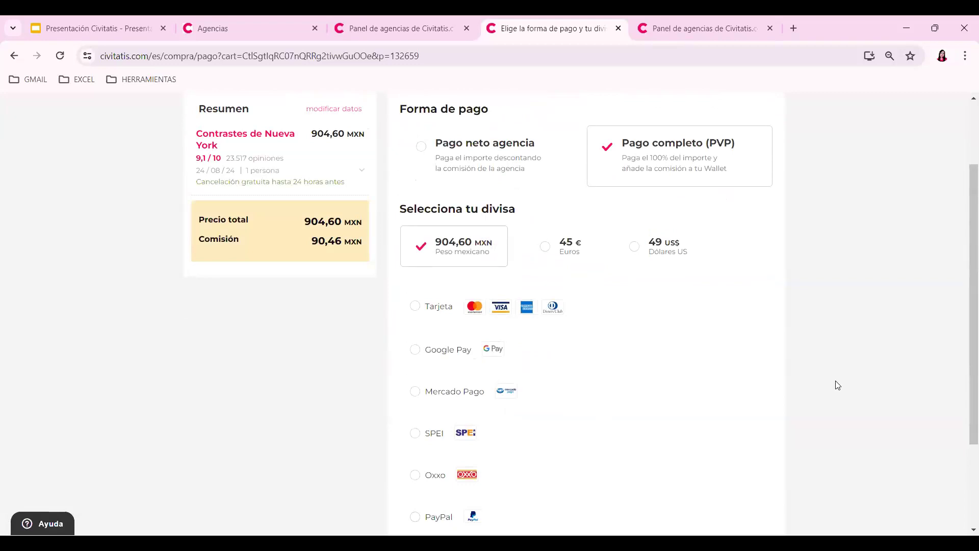
scroll(838, 385, "up", 2)
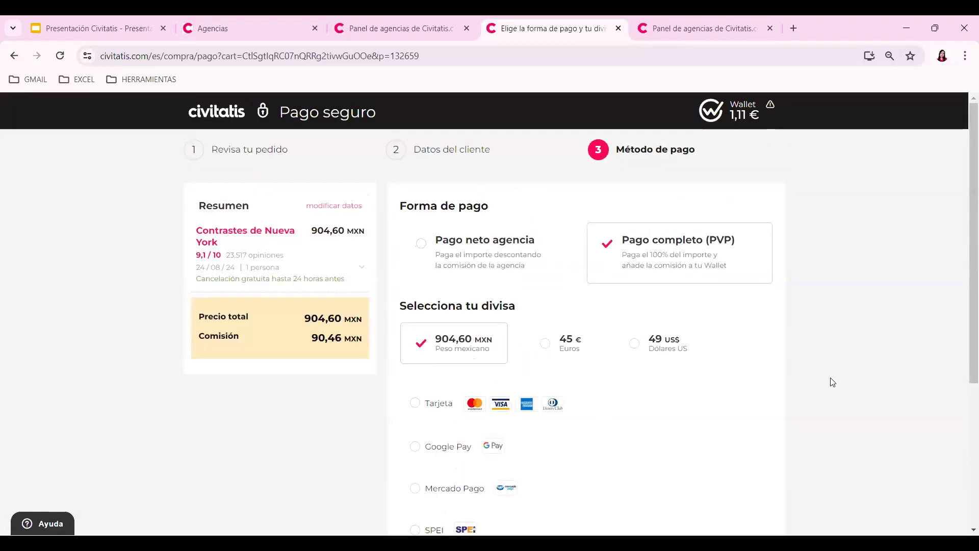
left_click(391, 18)
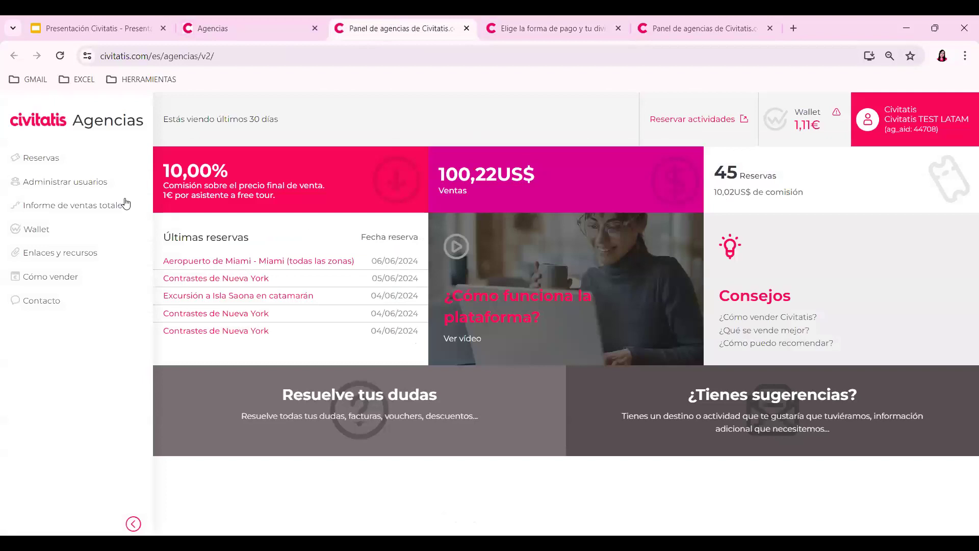
- Open the Aeropuerto de Miami → Miami transfer booking from the Reservas list
left_click(76, 168)
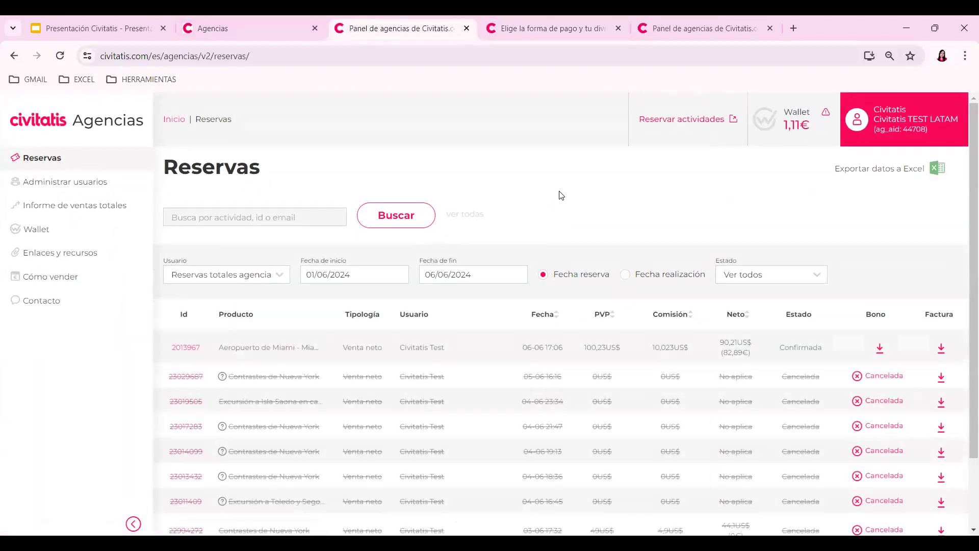
left_click(186, 351)
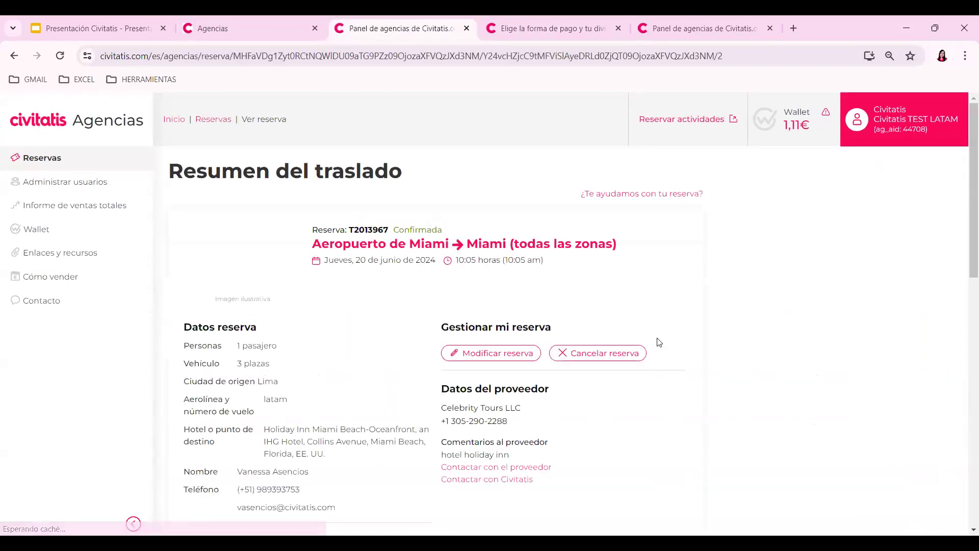
scroll(592, 334, "down", 1)
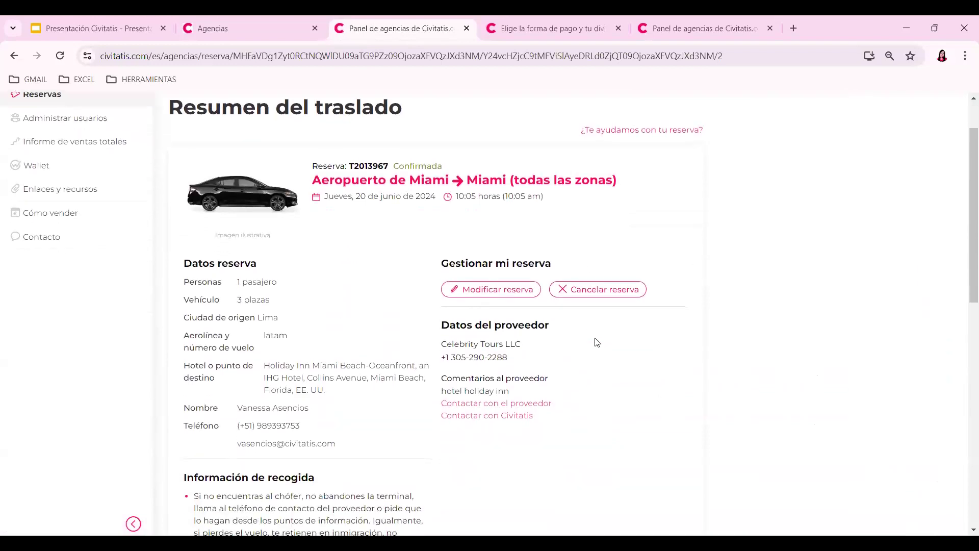
- Cancel it for Otros motivos with reason 'te', refund to the Wallet, and reload the checkout tab
left_click(599, 292)
left_click(385, 399)
type("te")
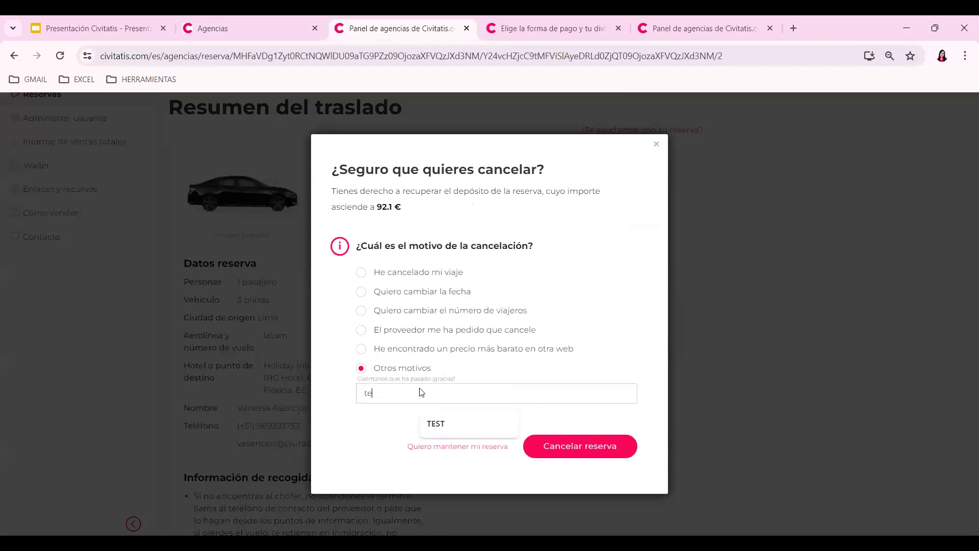
key("Return")
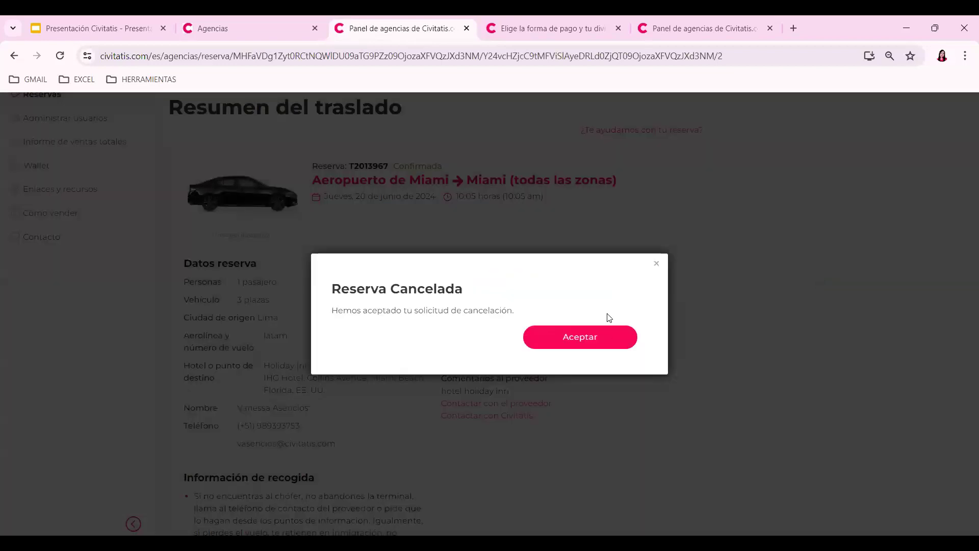
left_click(607, 340)
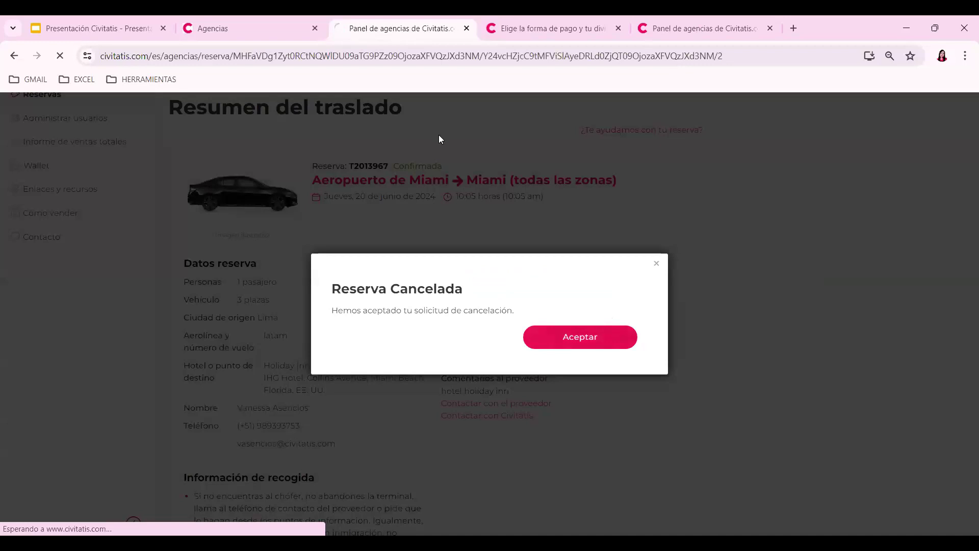
key("ctrl+Tab")
left_click(57, 60)
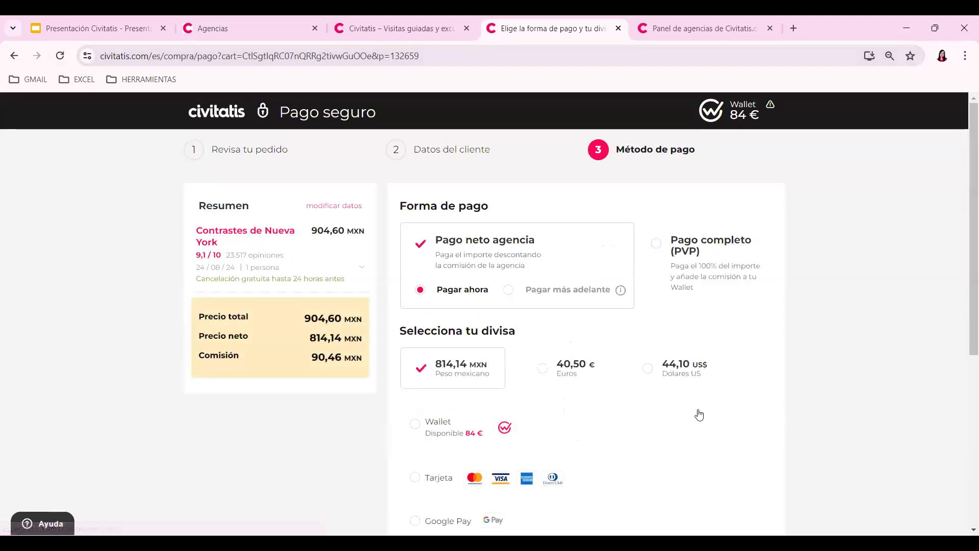
- Check the 84 € Wallet balance, select Tarjeta to show the card form, then go back to the dashboard
scroll(966, 261, "down", 4)
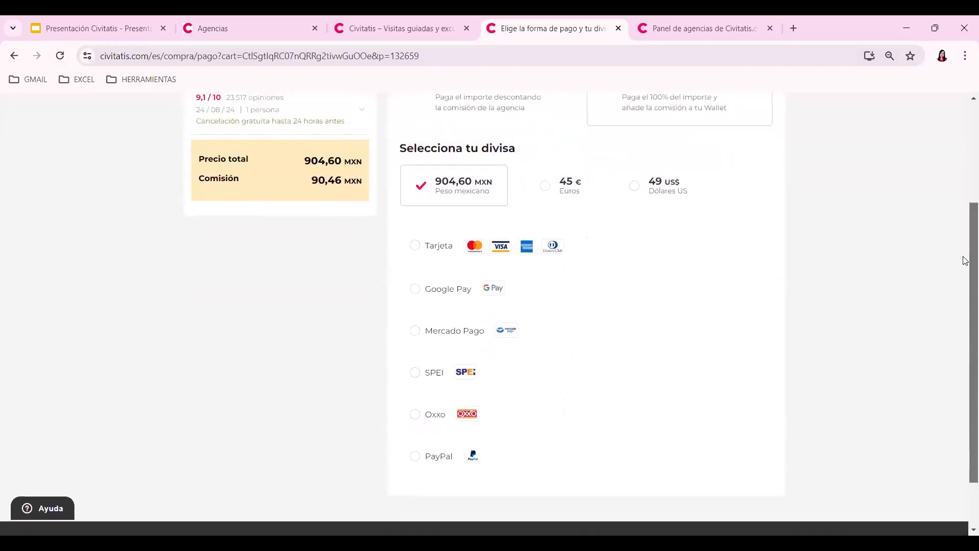
scroll(966, 260, "up", 1)
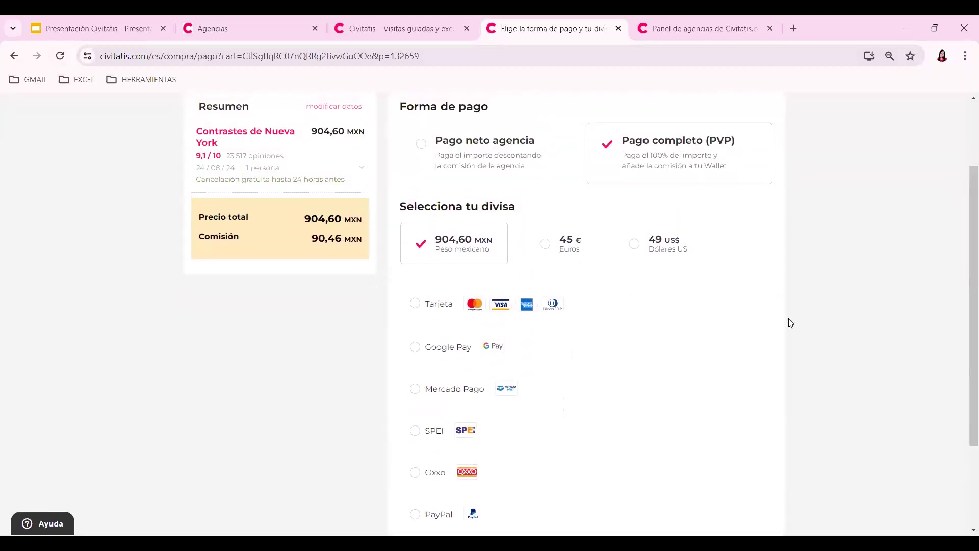
scroll(790, 322, "up", 2)
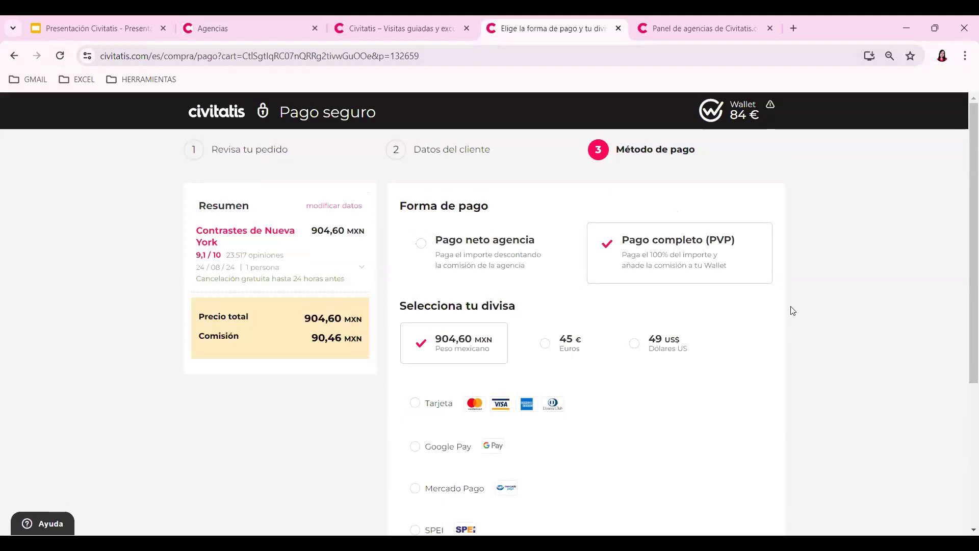
scroll(901, 310, "down", 3)
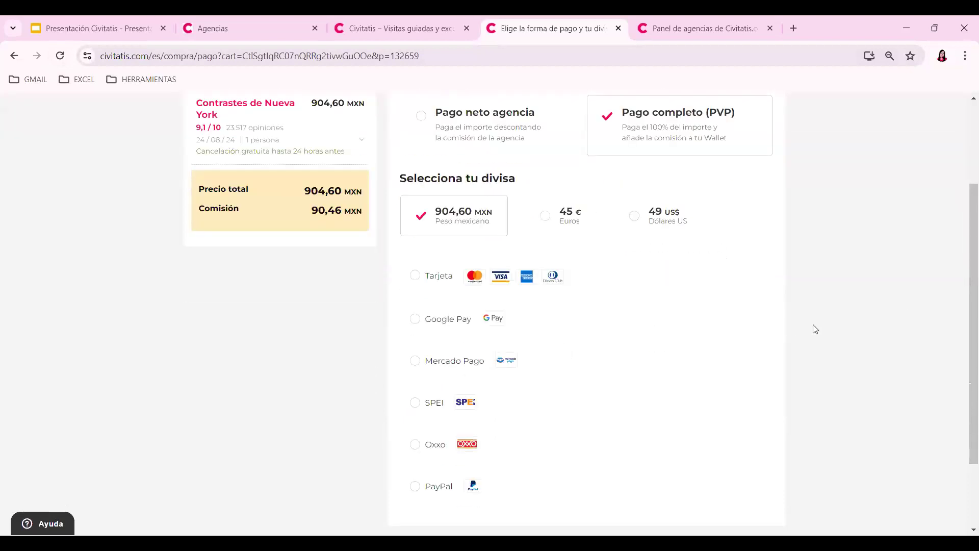
scroll(826, 335, "down", 2)
scroll(844, 350, "up", 3)
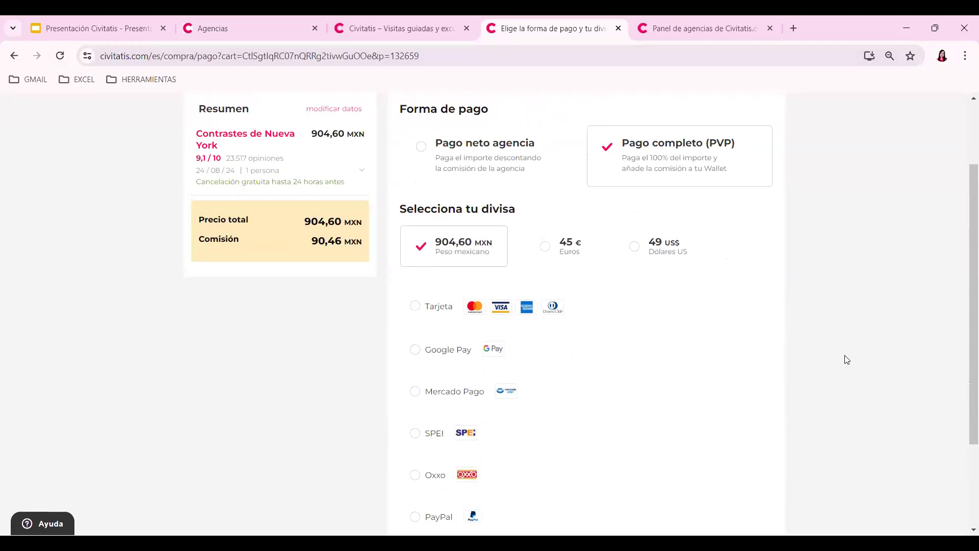
left_click(494, 327)
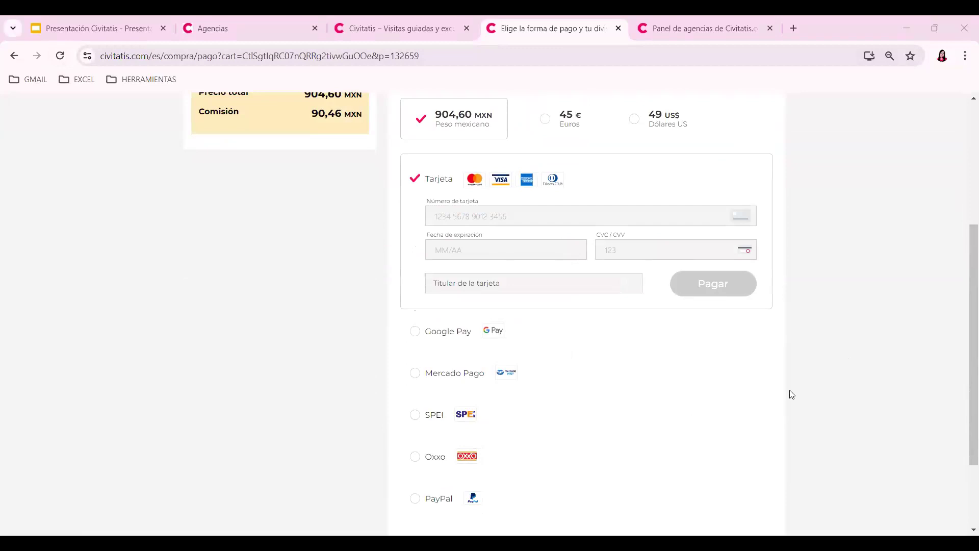
left_click(702, 20)
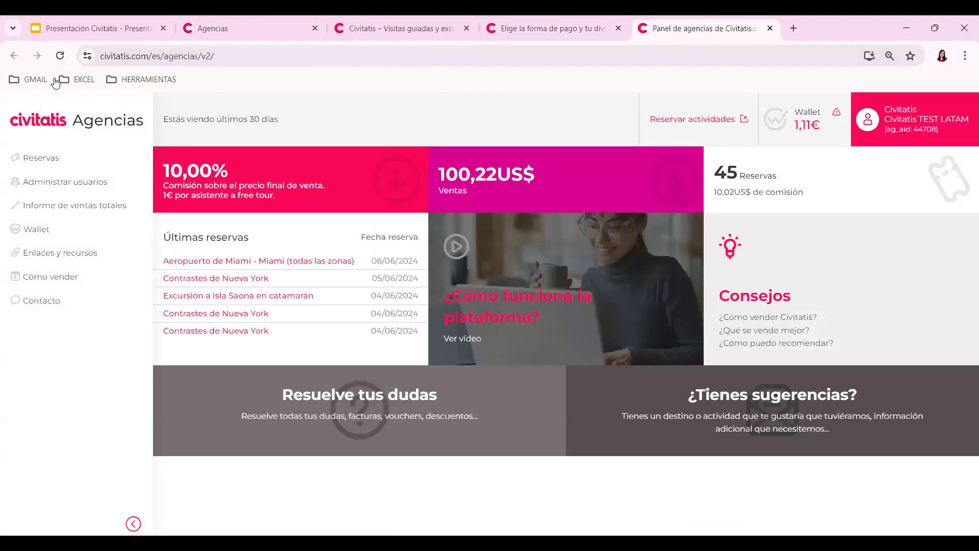
- Reload the dashboard and open the first booking in Reservas to confirm the Miami transfer is cancelled
left_click(196, 390)
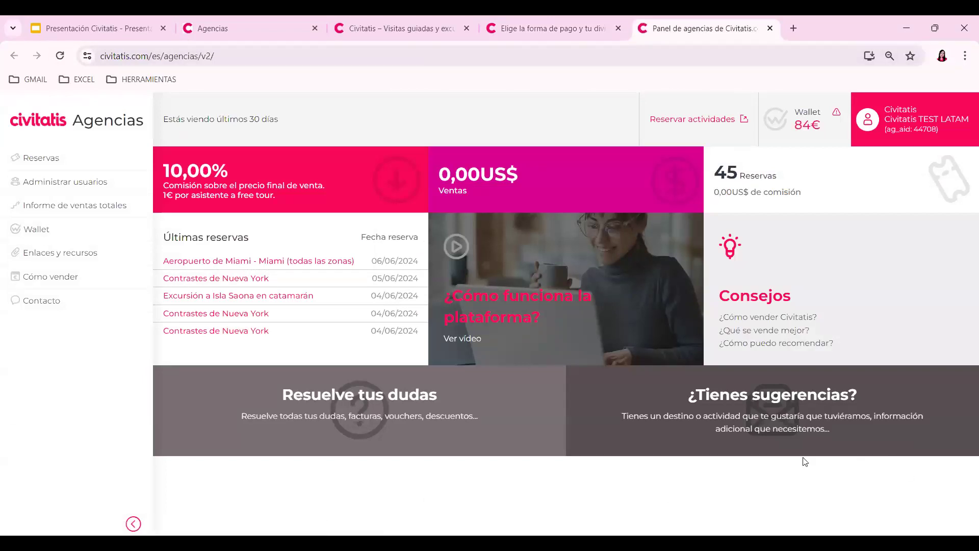
left_click(69, 160)
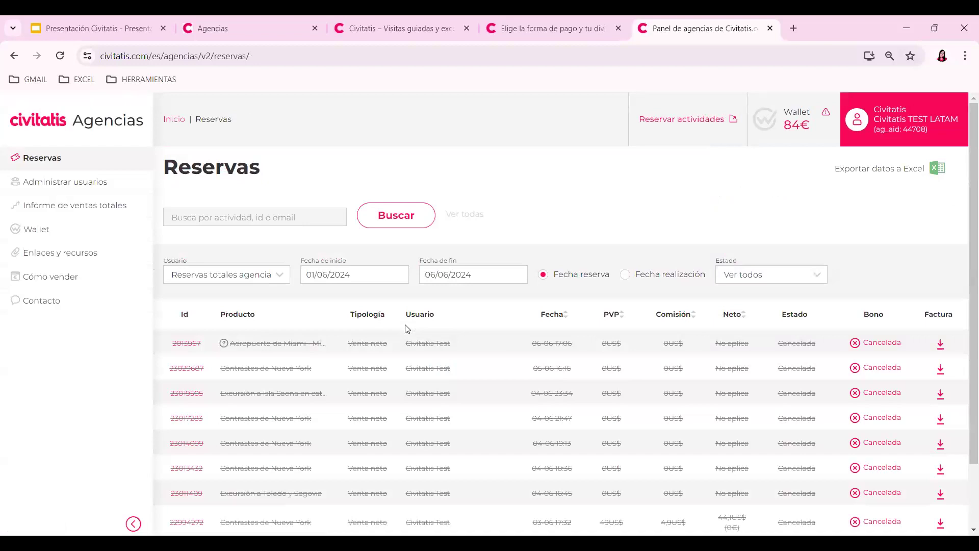
left_click(187, 346)
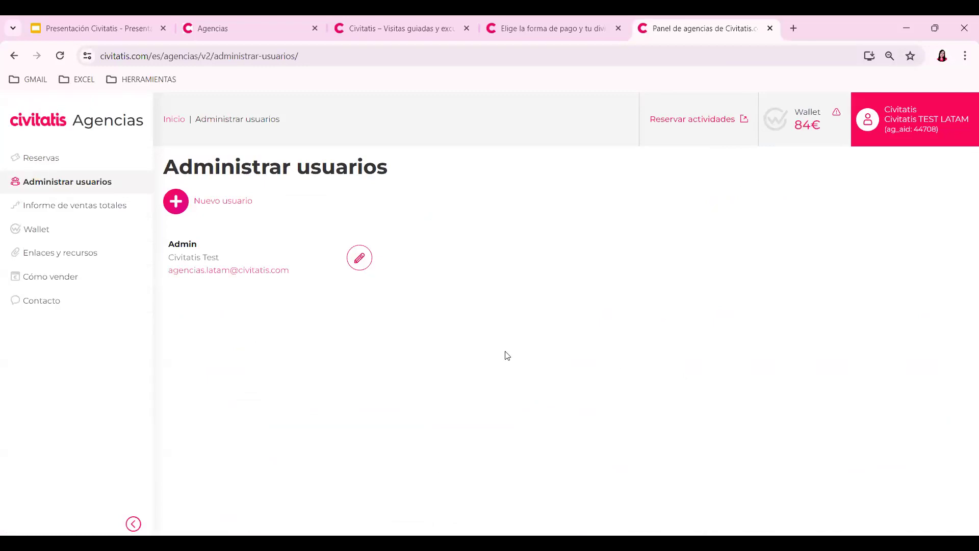
- Open 'Informe de ventas totales' from the sidebar to see daily bookings, amounts and commissions
left_click(63, 210)
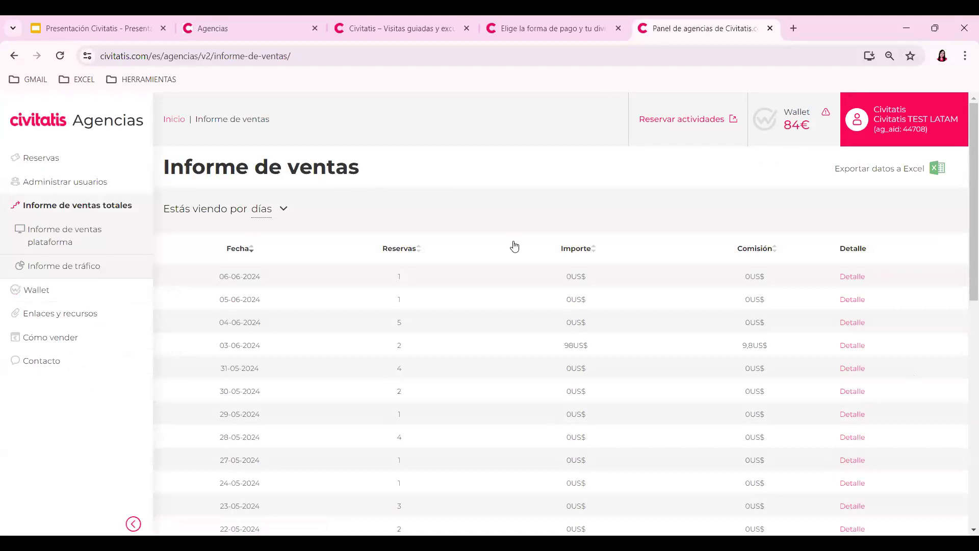
- Switch the sales report to yearly totals (años), then go to Enlaces y recursos
left_click(284, 213)
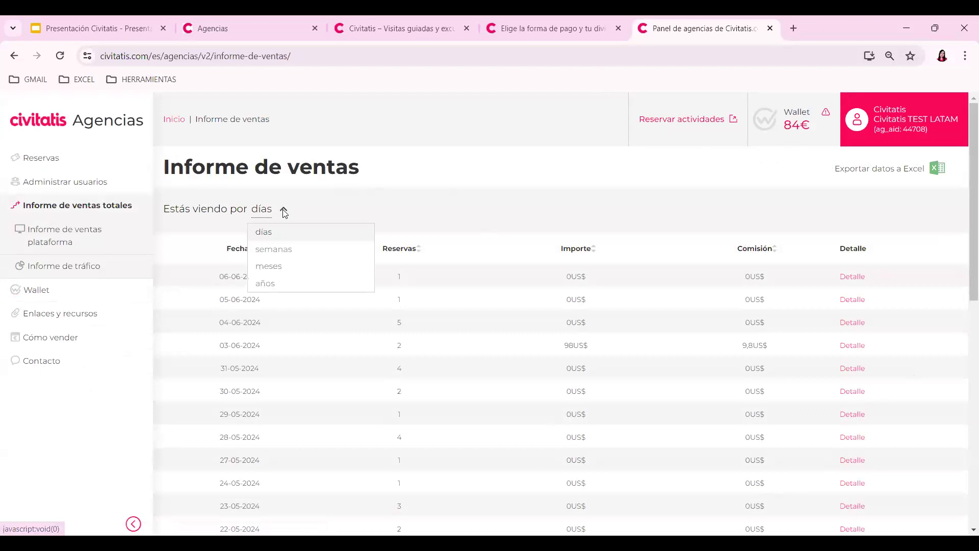
left_click(265, 283)
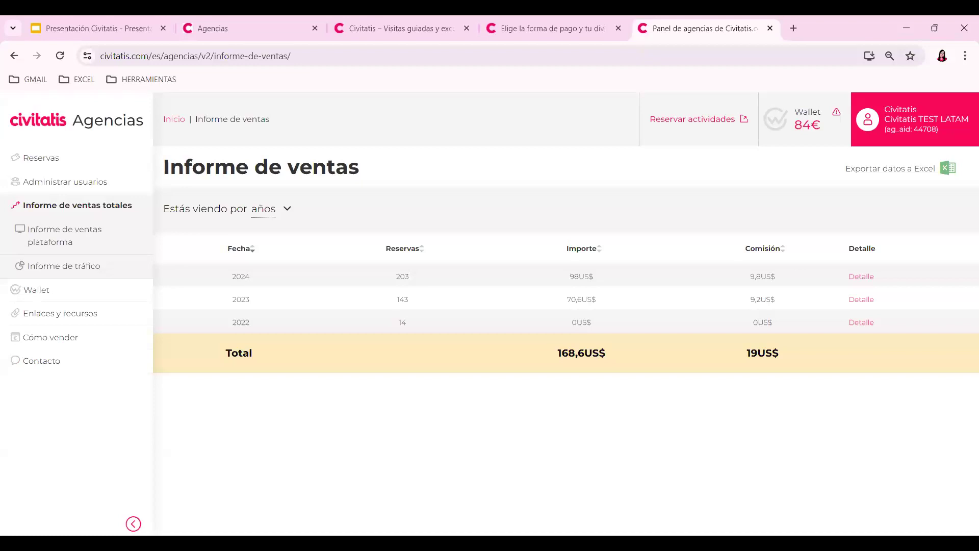
left_click(88, 313)
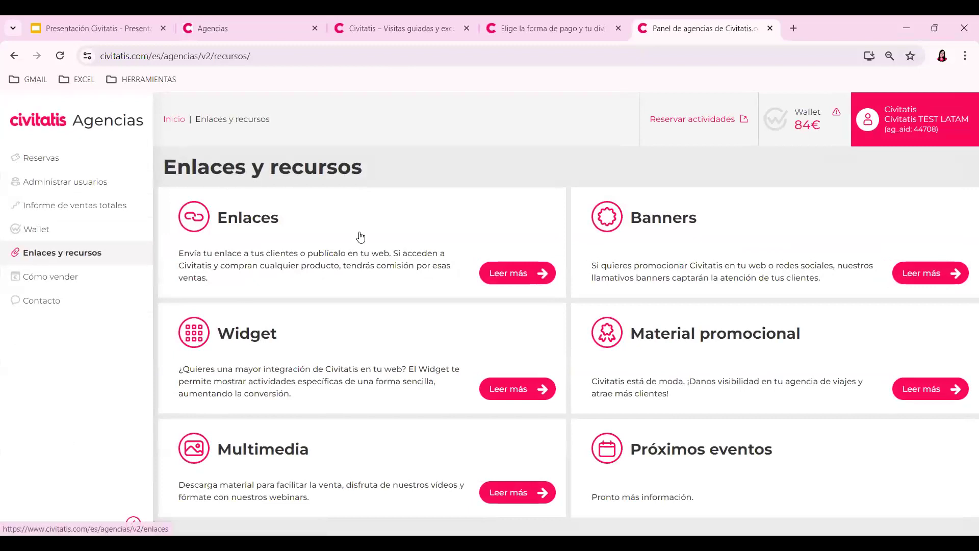
- Open the affiliate links page, then reach the cart payment page for the Contrastes de Nueva York booking
left_click(433, 249)
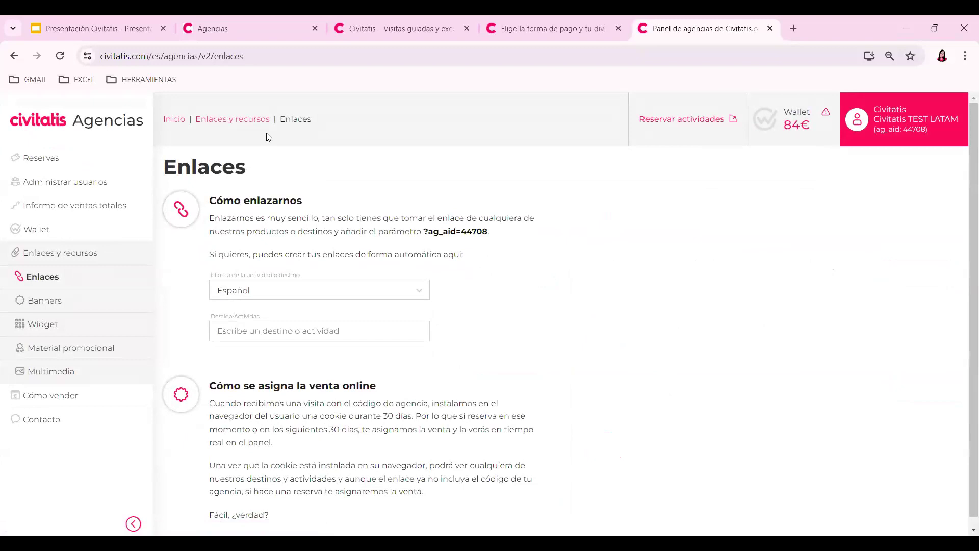
left_click(259, 20)
left_click(389, 21)
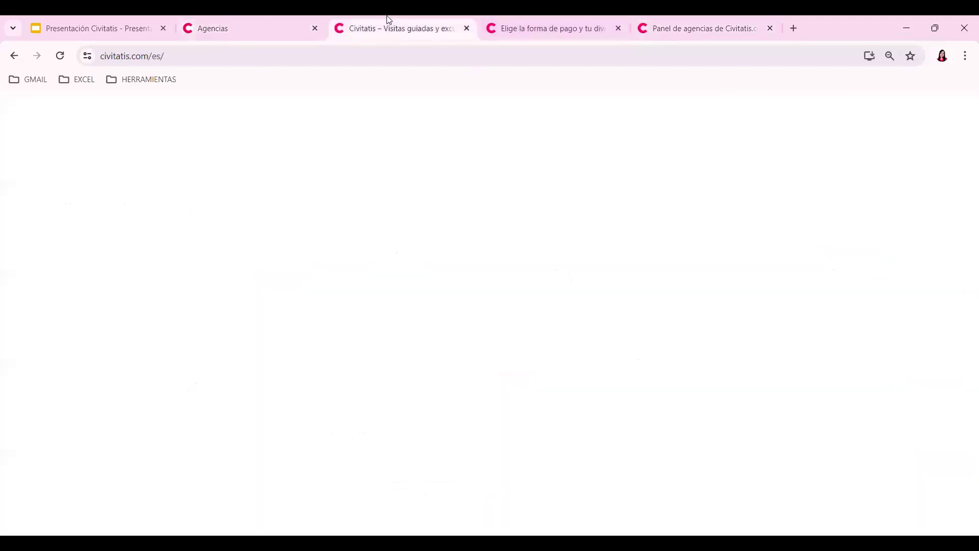
mouse_move(776, 111)
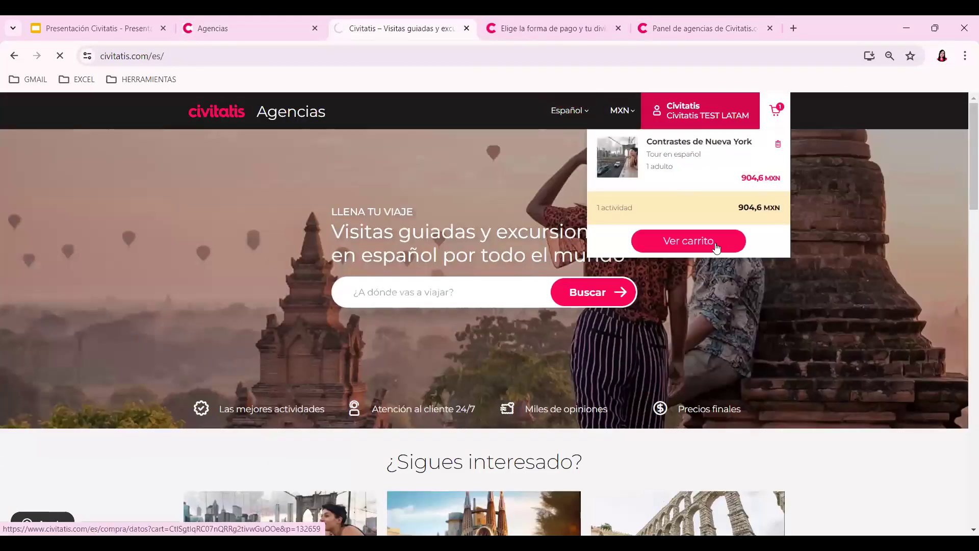
left_click(717, 247)
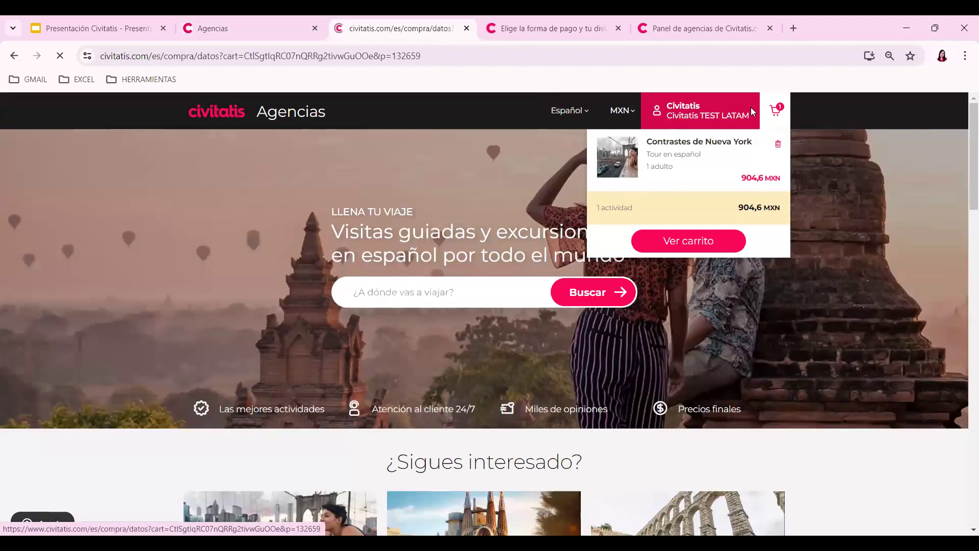
key("ctrl+w")
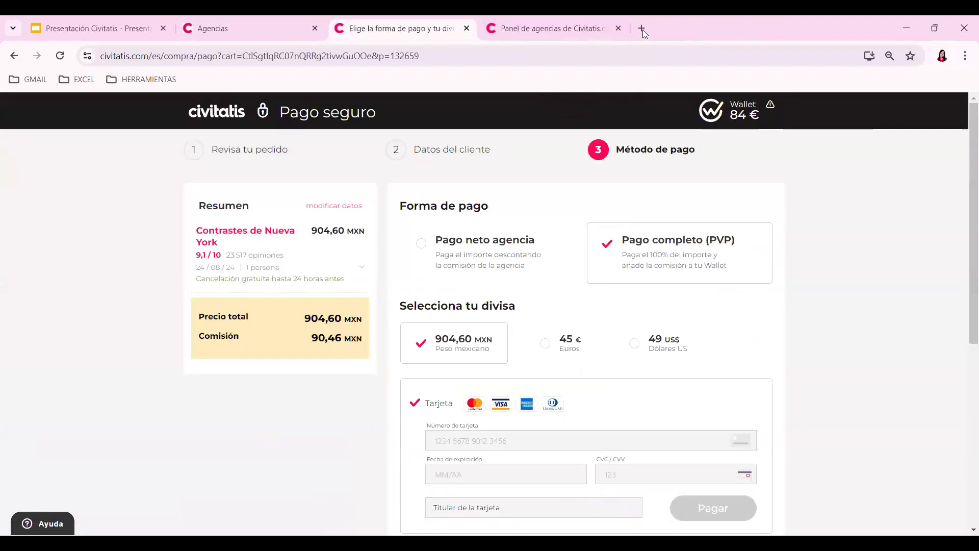
- In a new tab, search Google for civitatis and open the Civitatis website
left_click(642, 30)
type("ciiv")
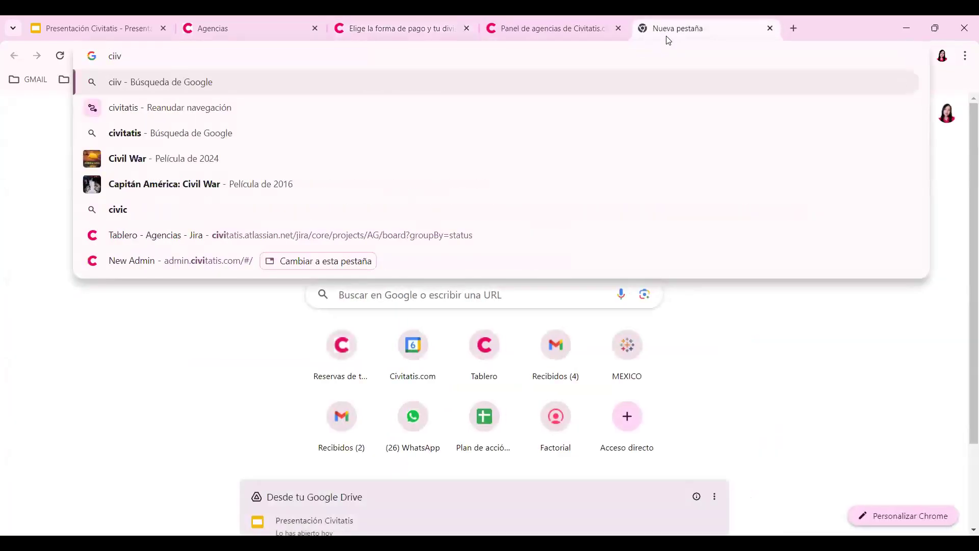
key("Down")
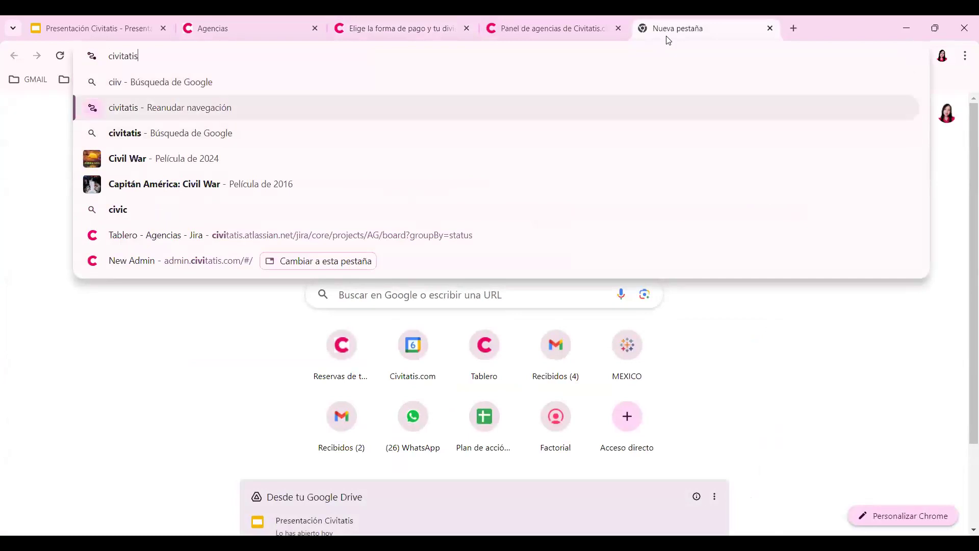
key("Down")
key("Return")
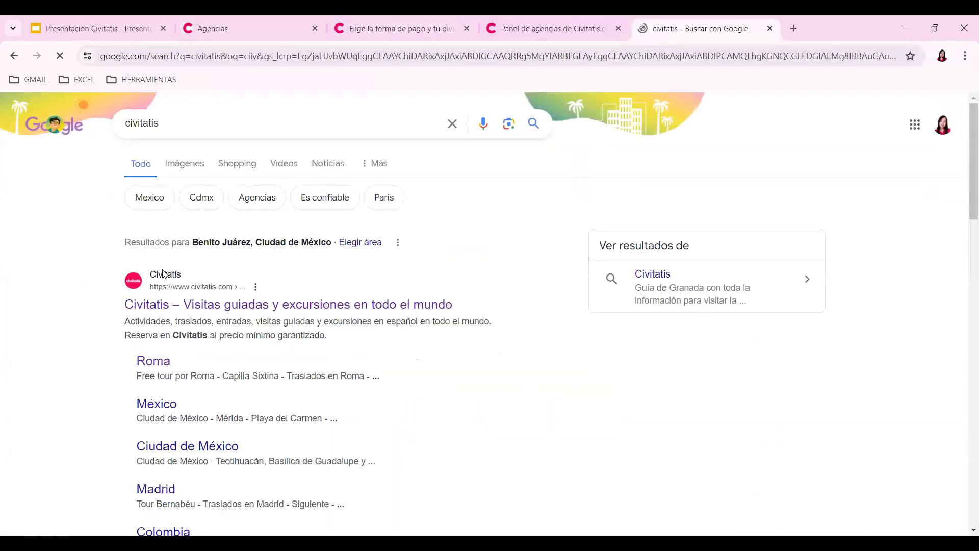
left_click(191, 305)
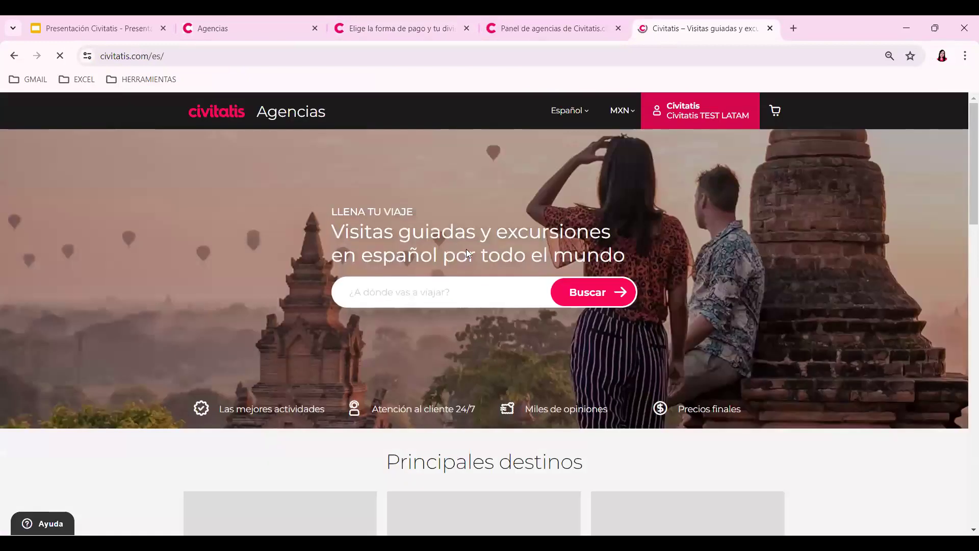
- Log out of the agency account and start a new agency registration from the travel agencies page
left_click(666, 118)
left_click(643, 341)
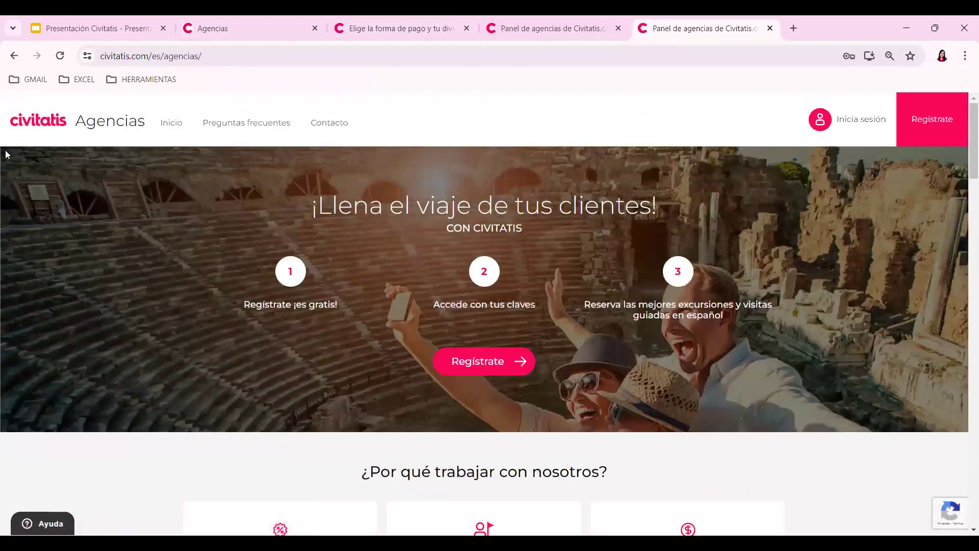
left_click(45, 127)
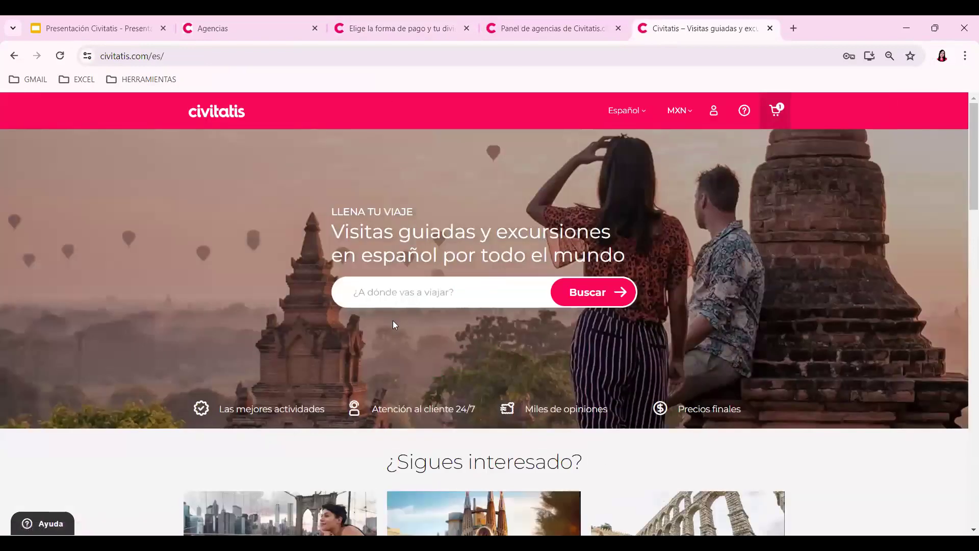
left_click_drag(966, 159, 965, 510)
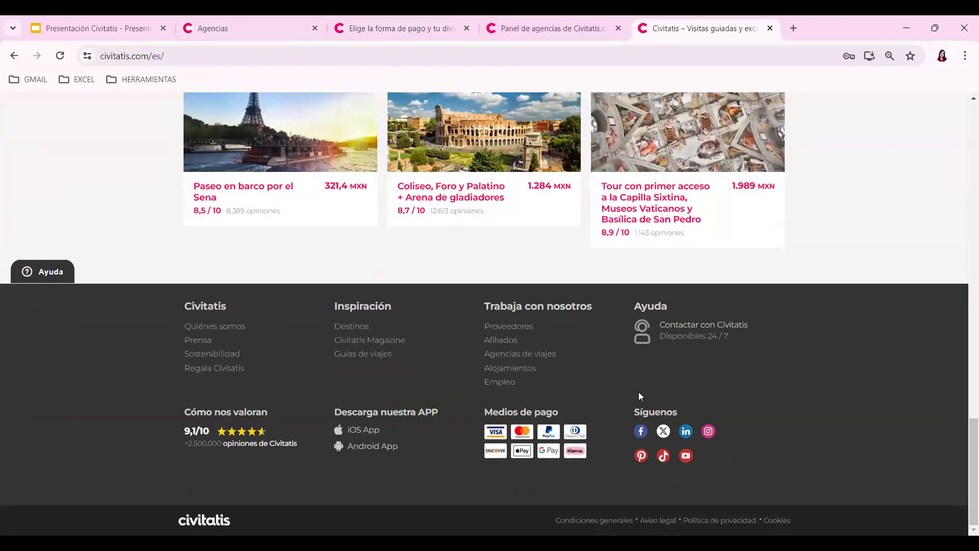
left_click(529, 356)
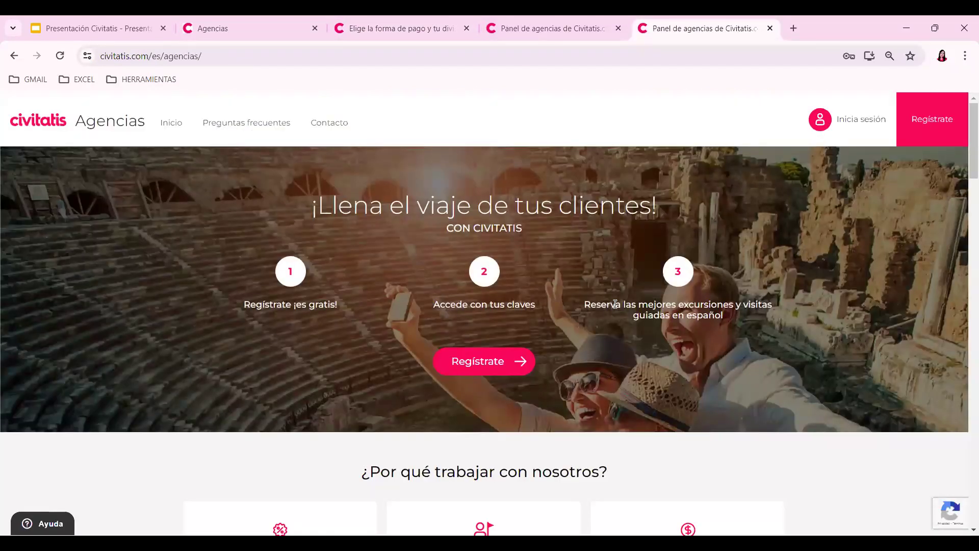
left_click(495, 367)
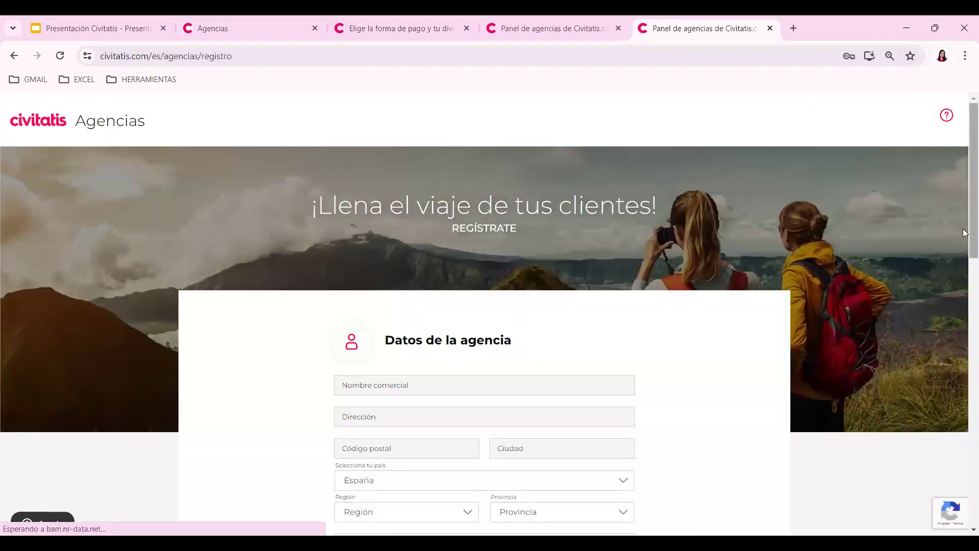
- Enter 'Viajes Sol y Mar' as Nombre comercial, then replace it with a person's name
scroll(628, 118, "down", 3)
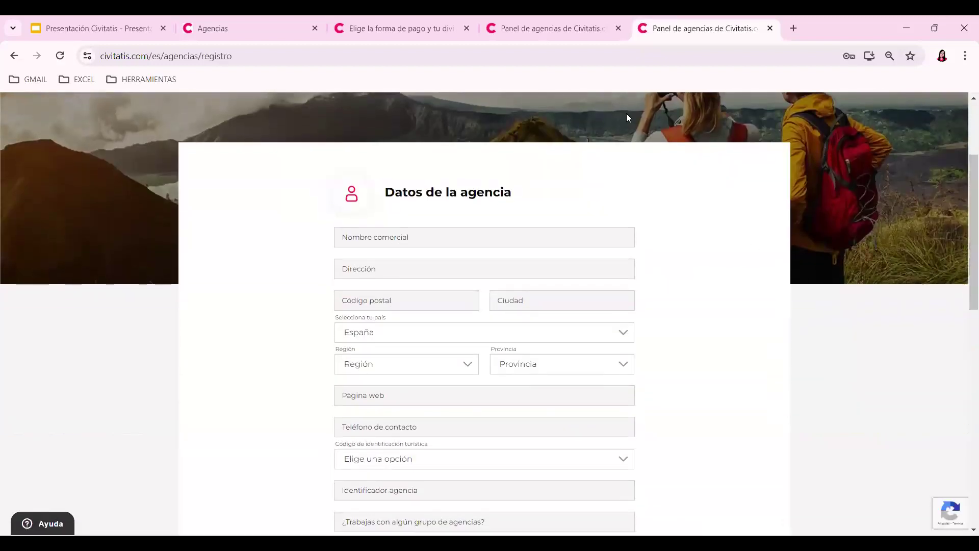
scroll(964, 285, "down", 1)
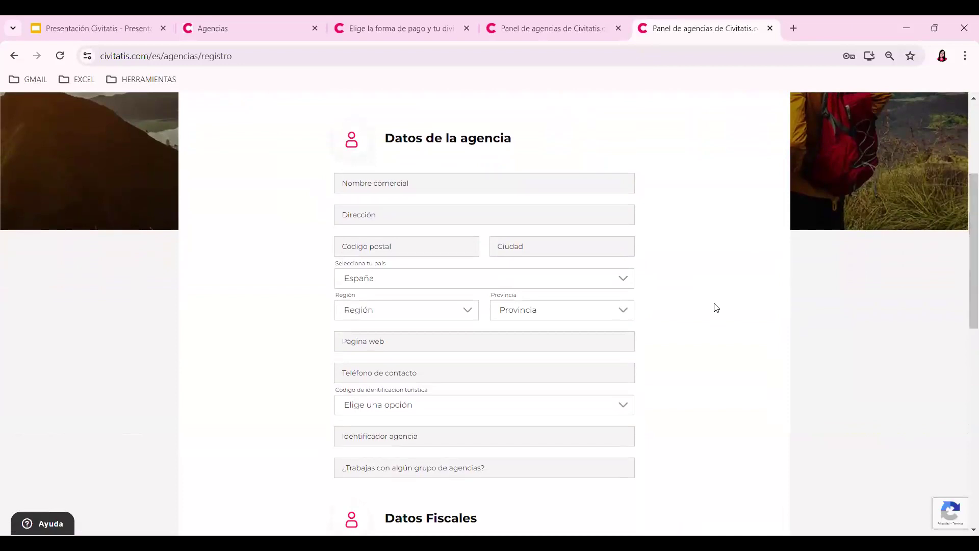
left_click(433, 187)
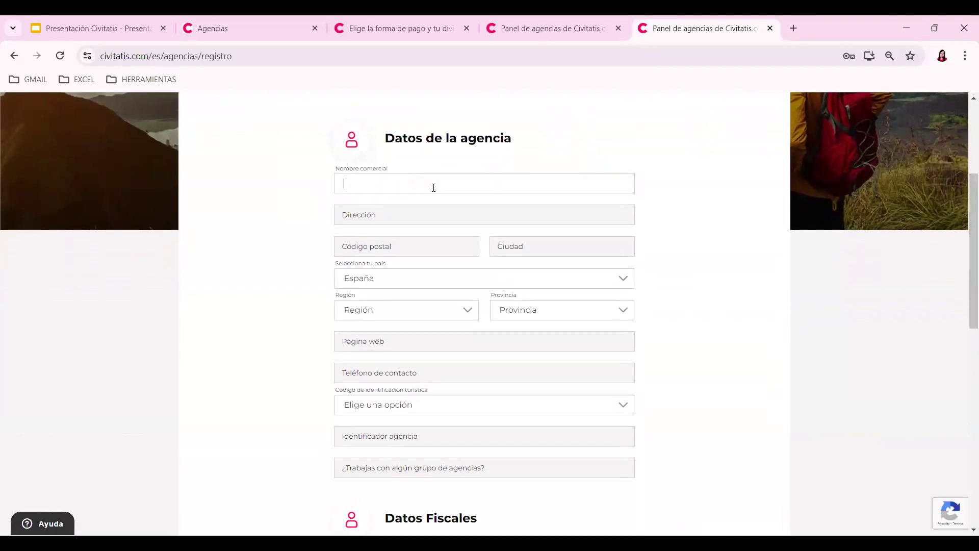
type("Viajes Sol y Mar")
left_click_drag(408, 185, 317, 184)
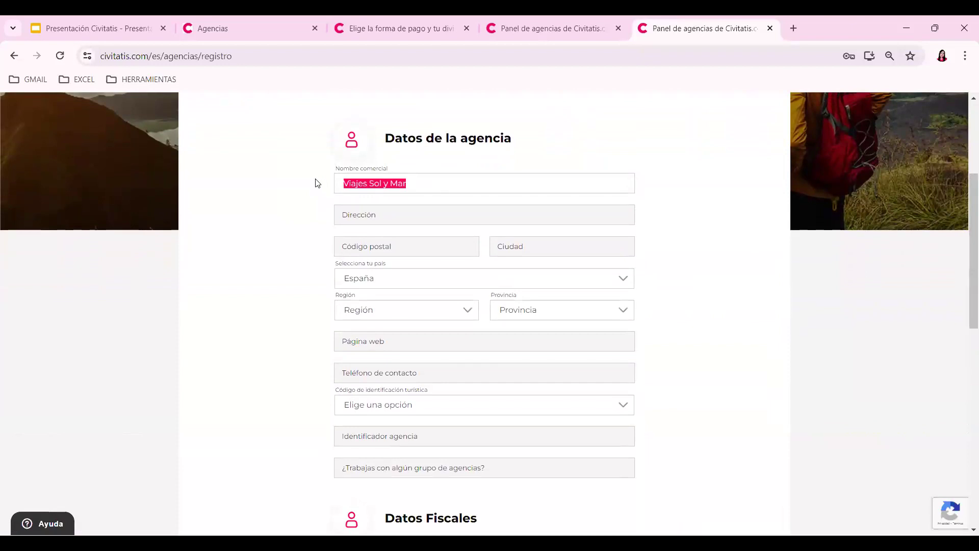
key("BackSpace")
type("Maria Perez")
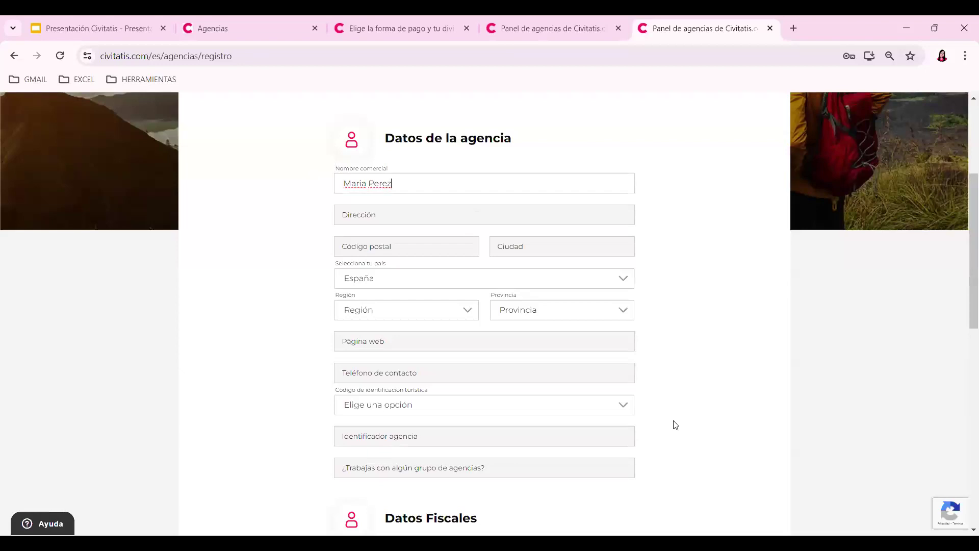
- Check the website, contact phone and tourist identification code fields without filling them
scroll(703, 361, "down", 1)
left_click(389, 278)
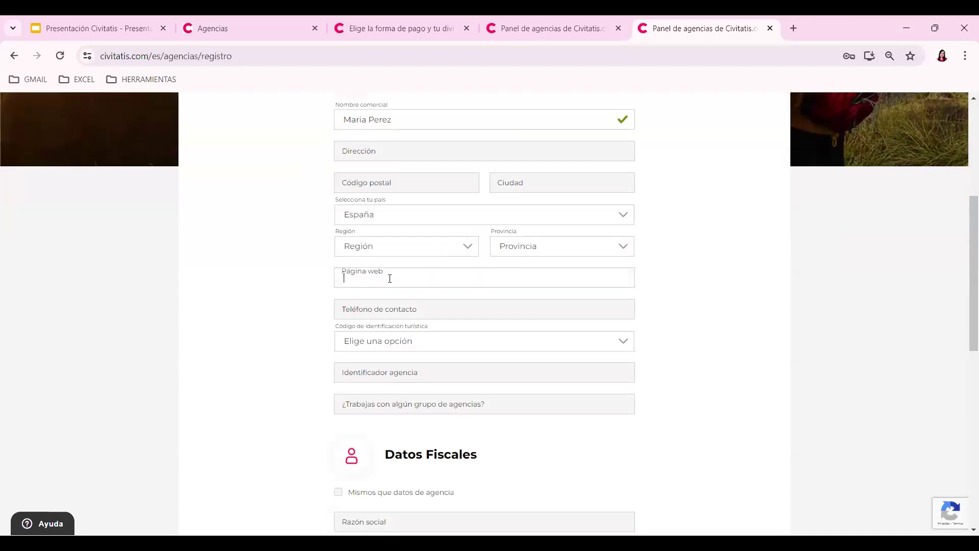
left_click(389, 305)
left_click(763, 288)
scroll(763, 291, "down", 1)
left_click(428, 284)
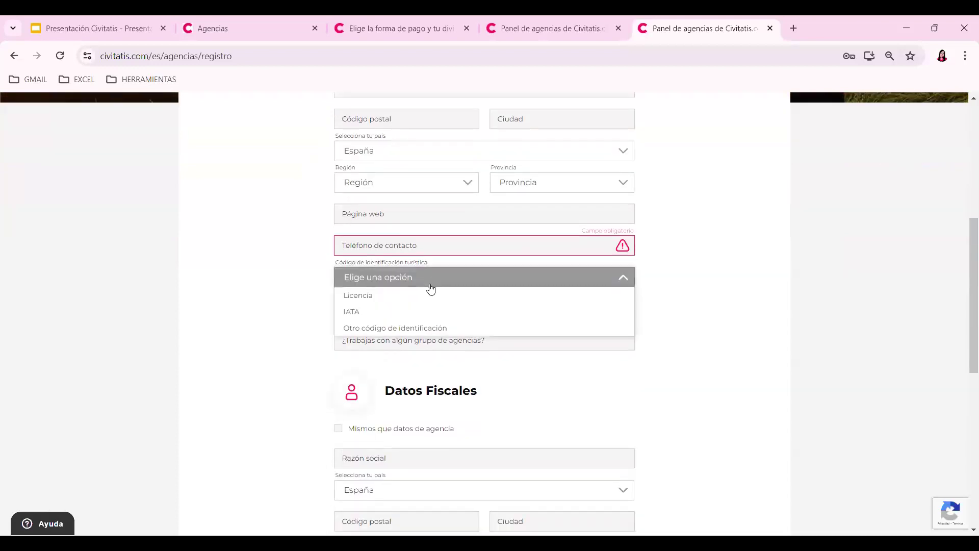
left_click(711, 278)
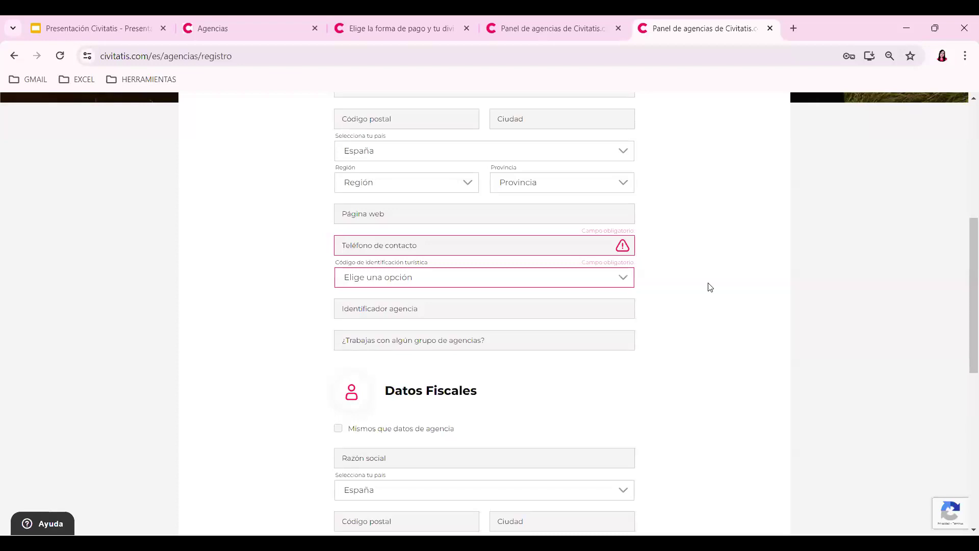
scroll(397, 171, "up", 3)
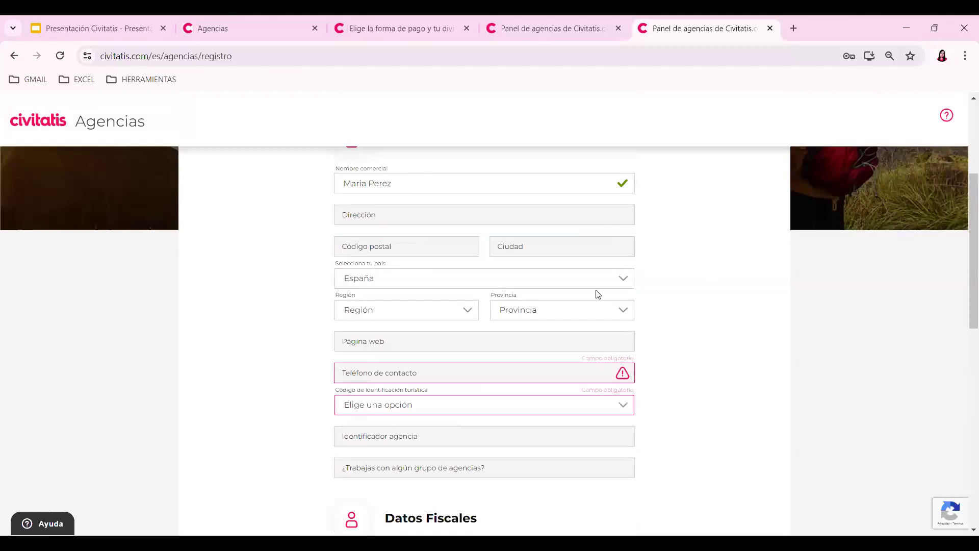
left_click_drag(965, 253, 966, 390)
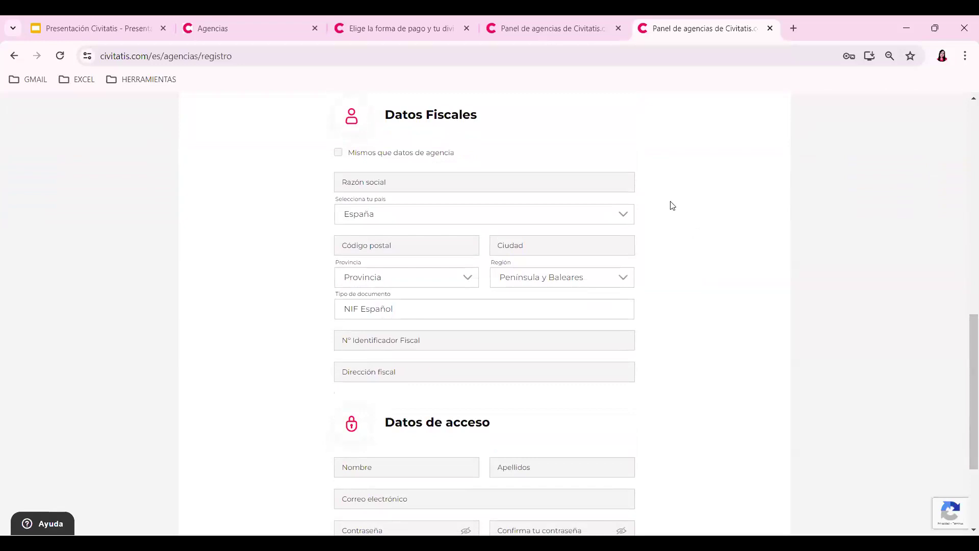
- Enter 'Viajes de Archer' as the Razón social and scroll back up to Datos de la agencia
left_click(528, 187)
type("Vi")
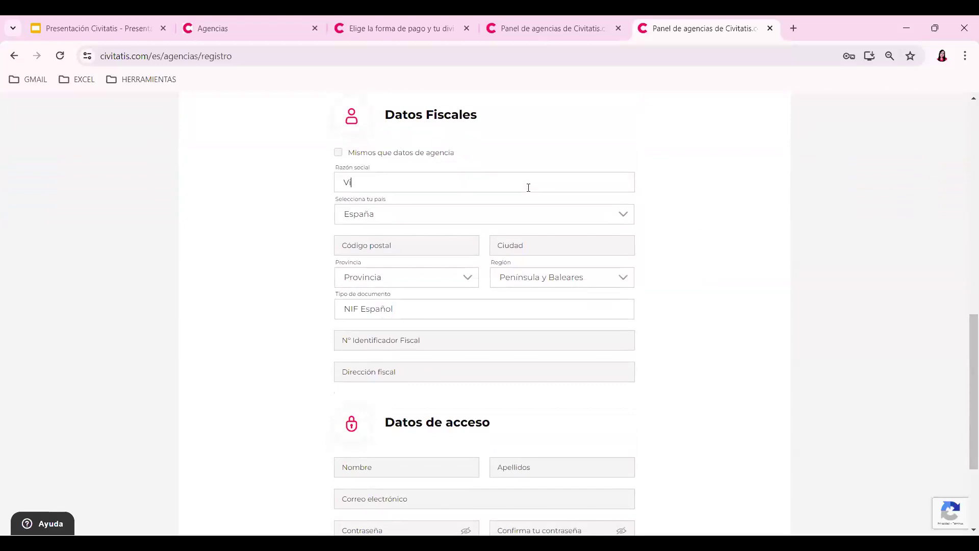
type("ajes de Archer")
scroll(704, 287, "down", 3)
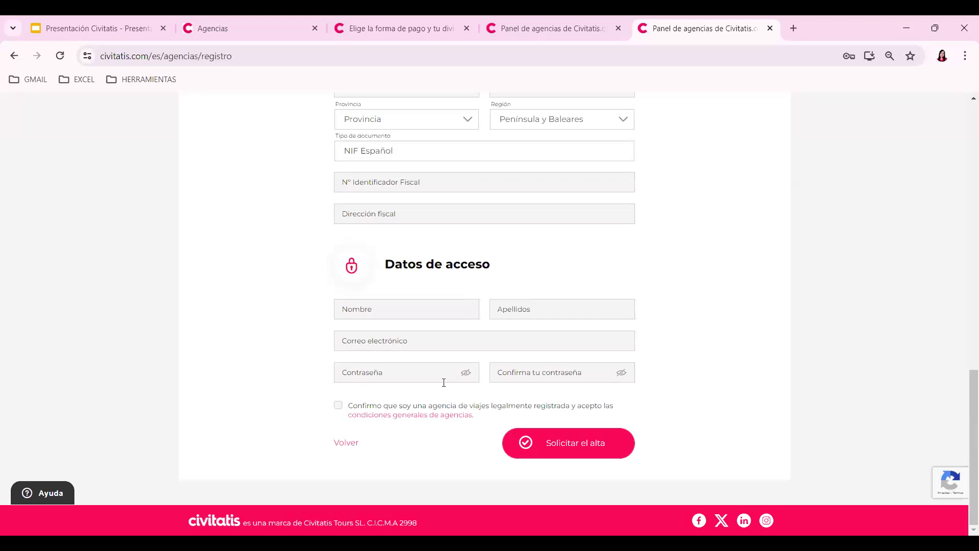
scroll(732, 284, "up", 5)
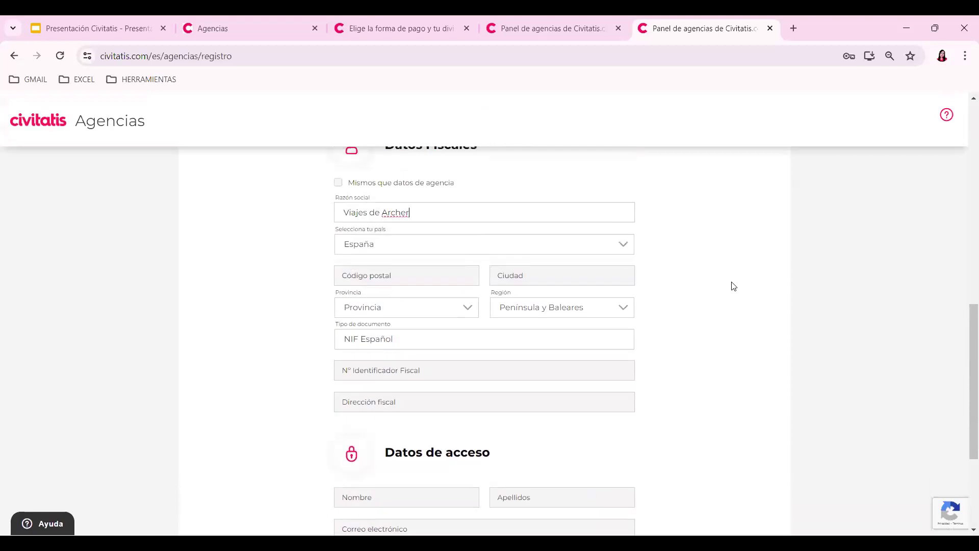
scroll(733, 286, "up", 8)
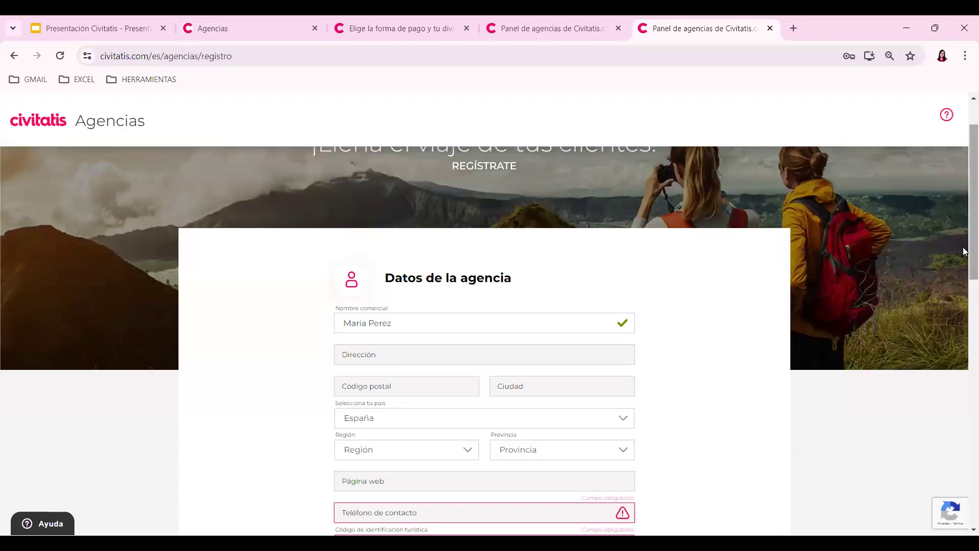
scroll(965, 251, "down", 9)
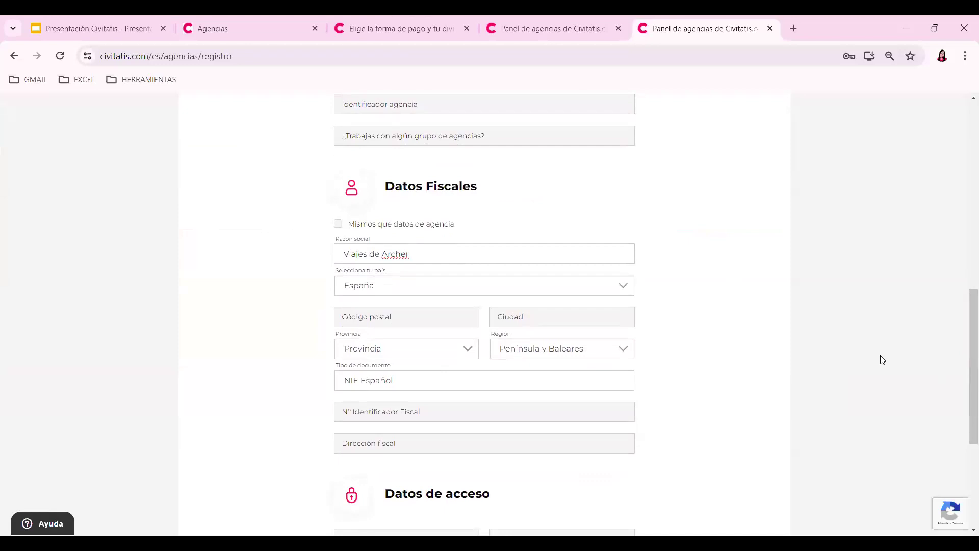
scroll(904, 334, "down", 3)
scroll(904, 334, "up", 5)
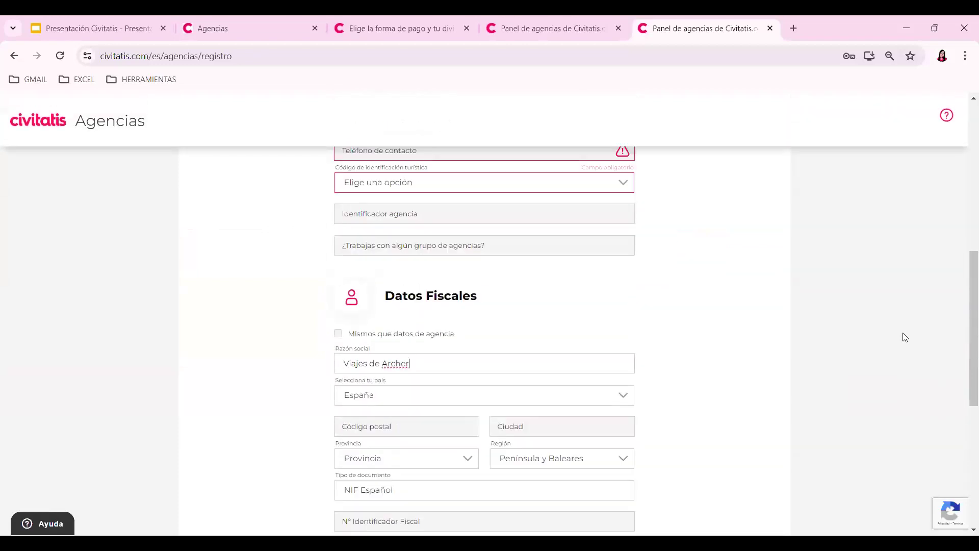
scroll(904, 337, "up", 5)
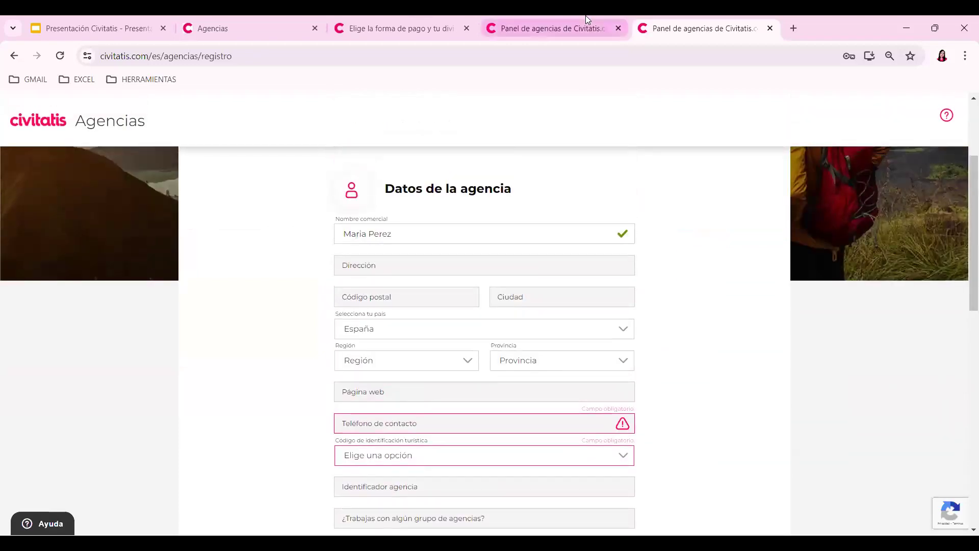
- On the Enlaces page, generate and copy the Paris affiliate link, then open a blank tab
left_click(597, 31)
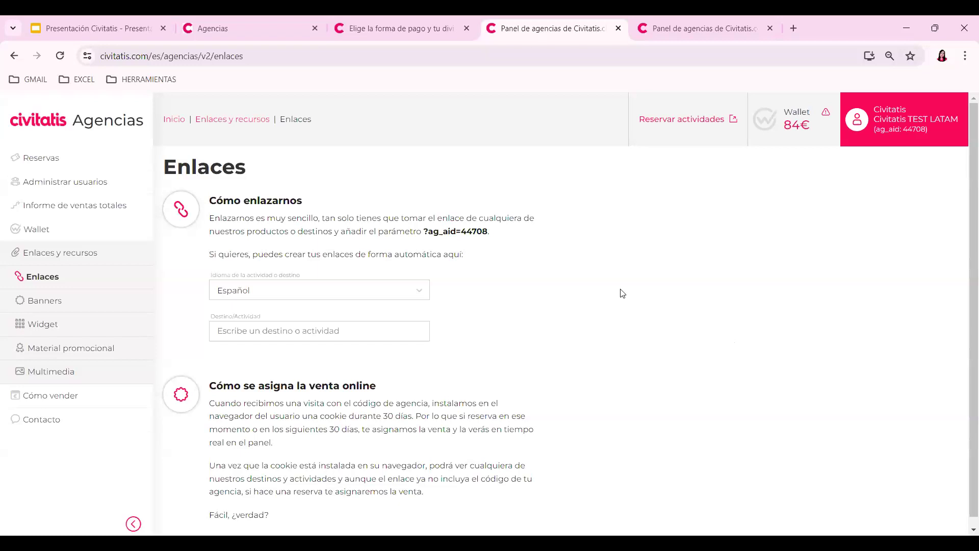
scroll(633, 289, "down", 1)
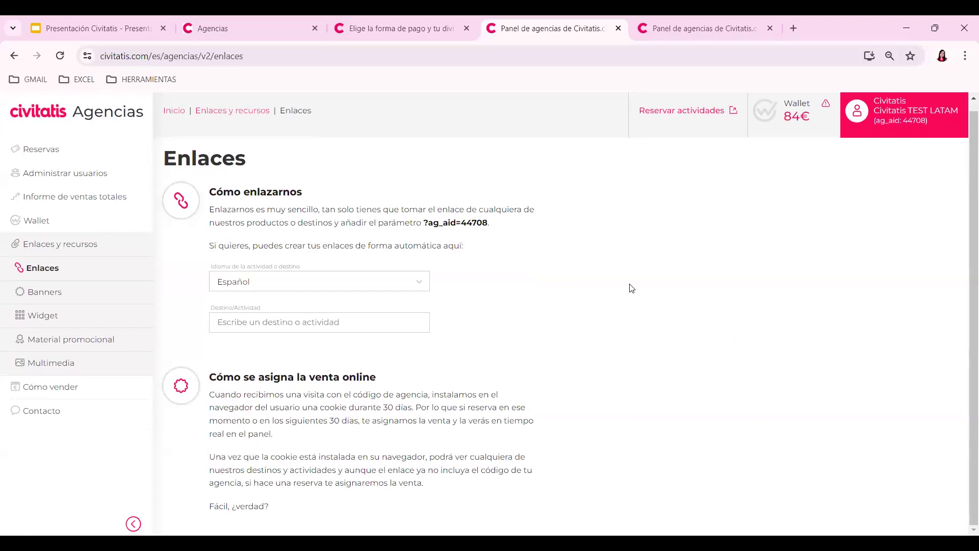
scroll(876, 313, "up", 1)
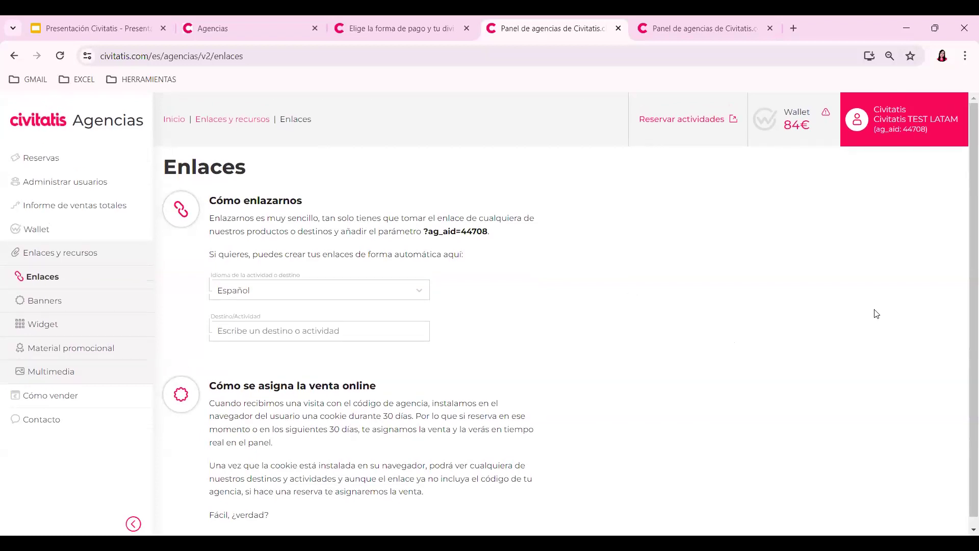
type("pari")
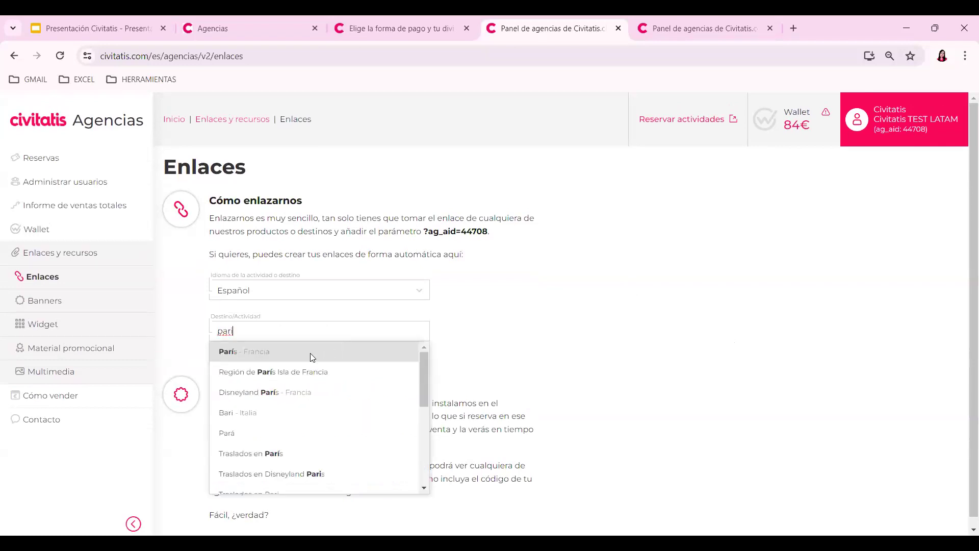
left_click(311, 353)
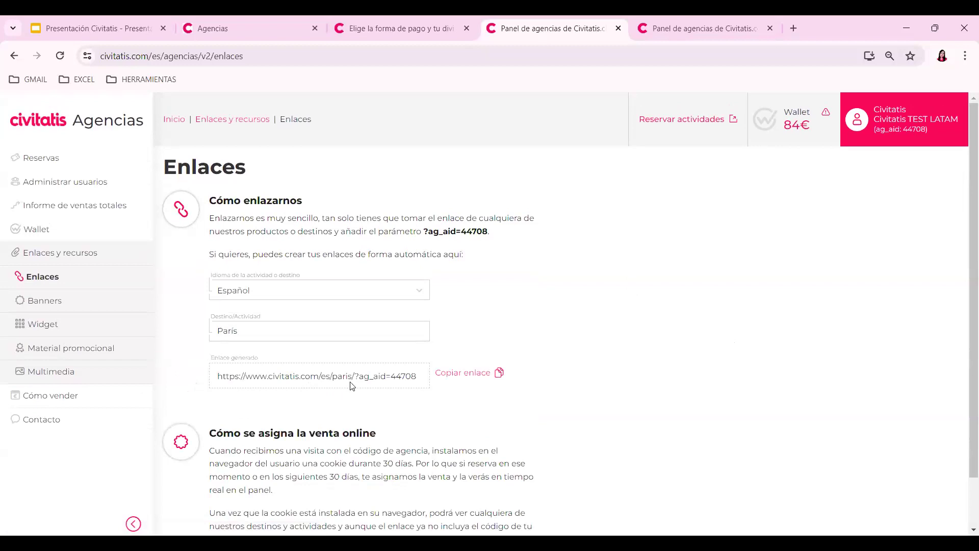
left_click(445, 377)
left_click(794, 28)
- Paste and load the copied Paris affiliate link to check its destination page
left_click(775, 57)
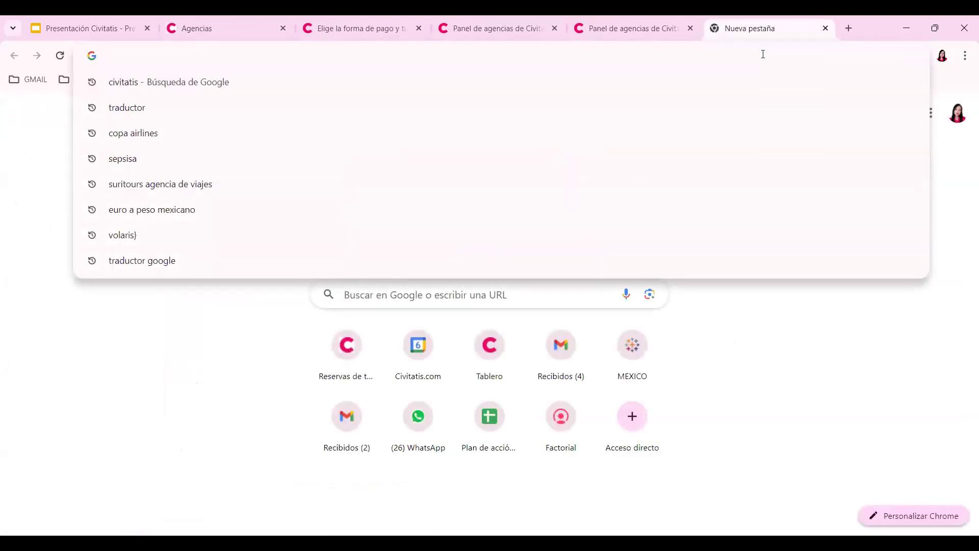
type("https://www.civitatis.com/es/paris/?ag_aid=44708")
key("Return")
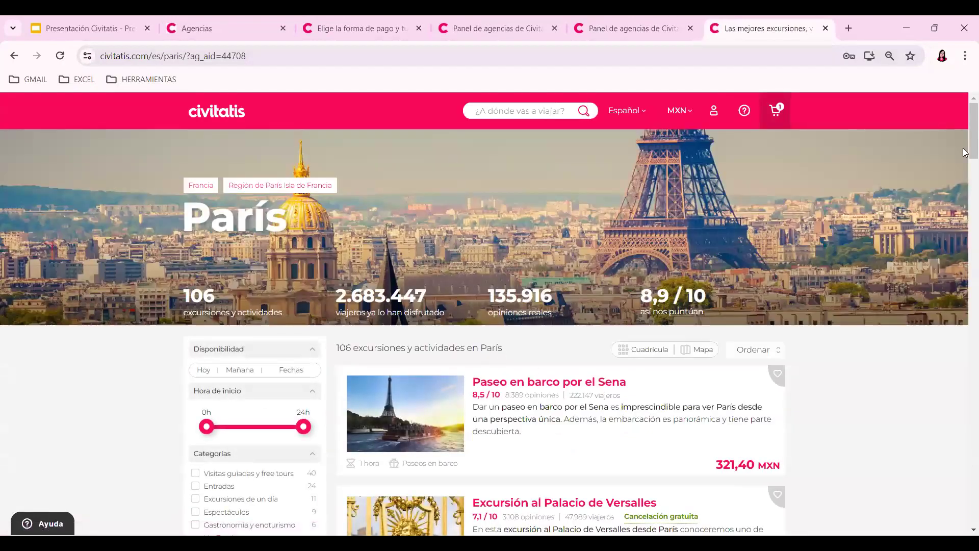
scroll(964, 168, "down", 3)
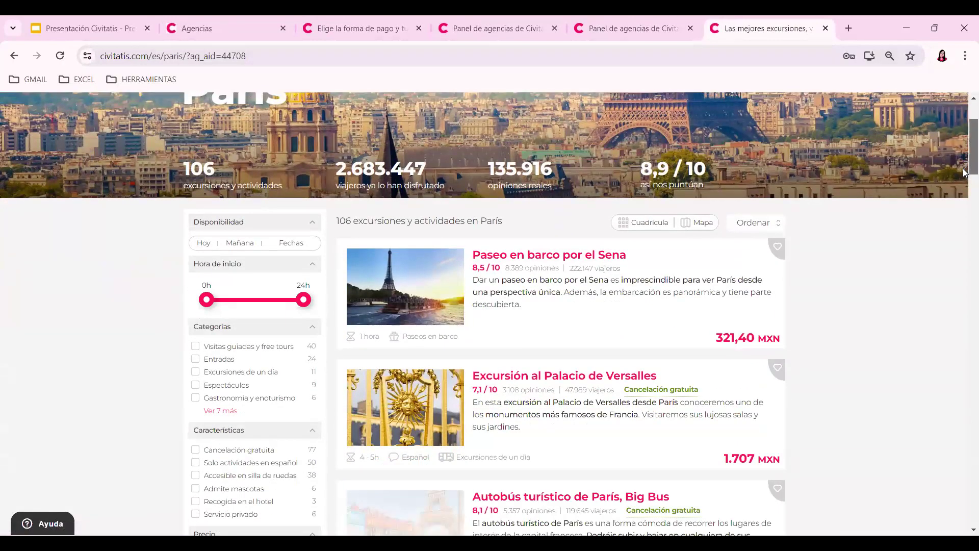
scroll(964, 168, "down", 1)
scroll(964, 148, "up", 4)
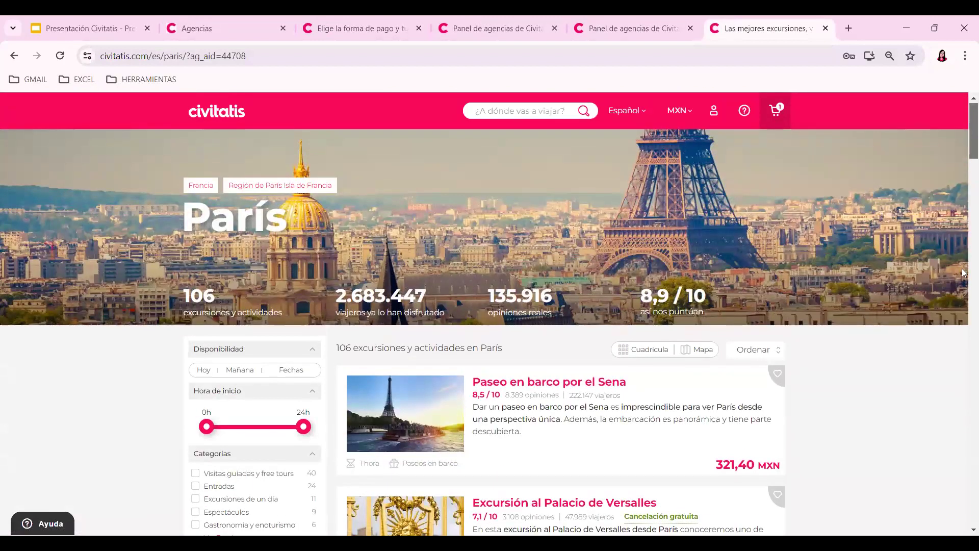
- Return to the Enlaces page and highlight the agency ID at the end of the Paris link
left_click(616, 21)
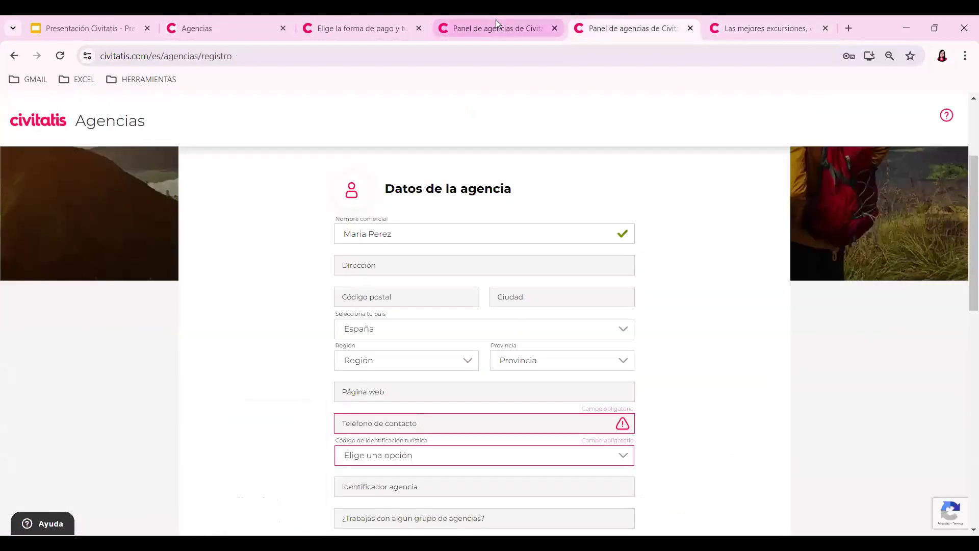
left_click(495, 20)
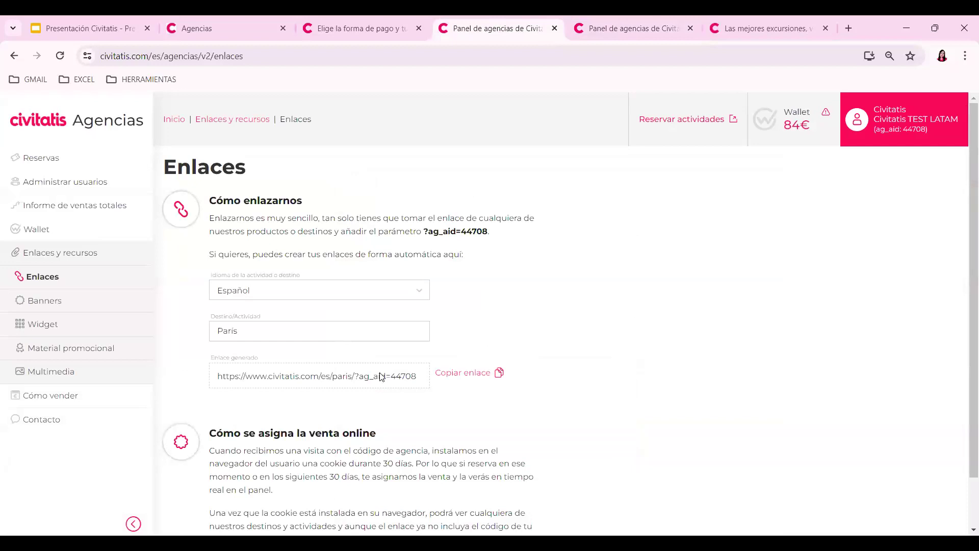
left_click_drag(380, 374, 422, 379)
scroll(965, 229, "down", 1)
scroll(965, 229, "down", 1)
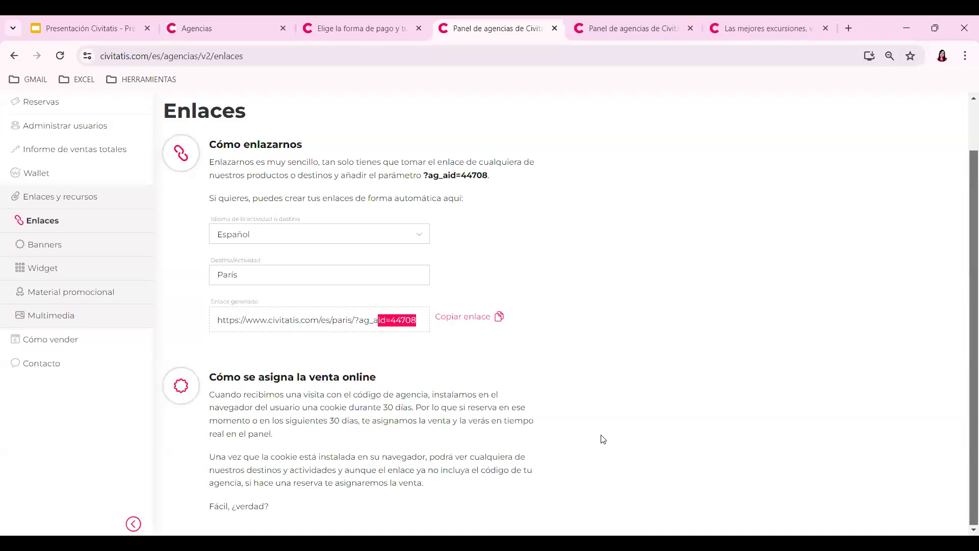
scroll(629, 371, "up", 1)
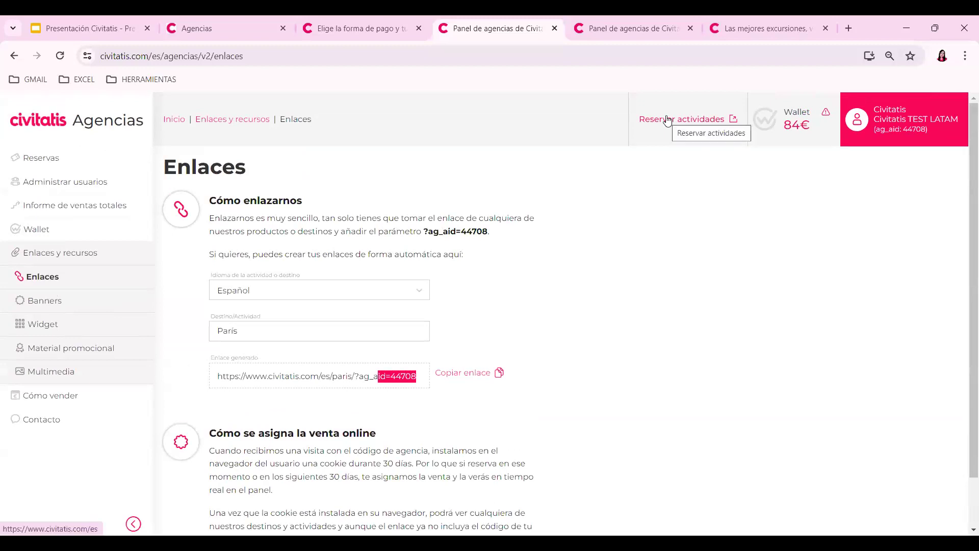
- Enter the LATAM test agency's booking site and open the Sagrada Familia towers activity
left_click(245, 18)
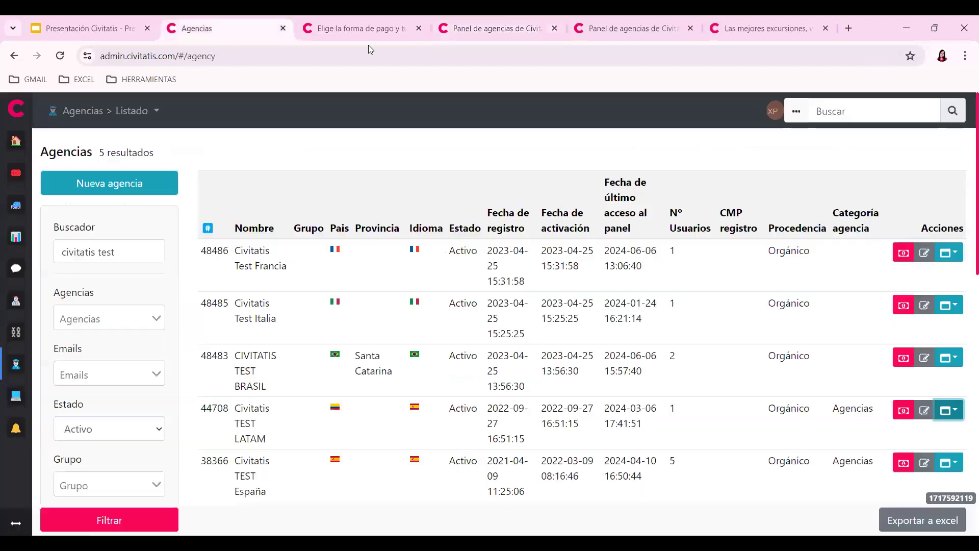
scroll(939, 359, "down", 1)
left_click(940, 360)
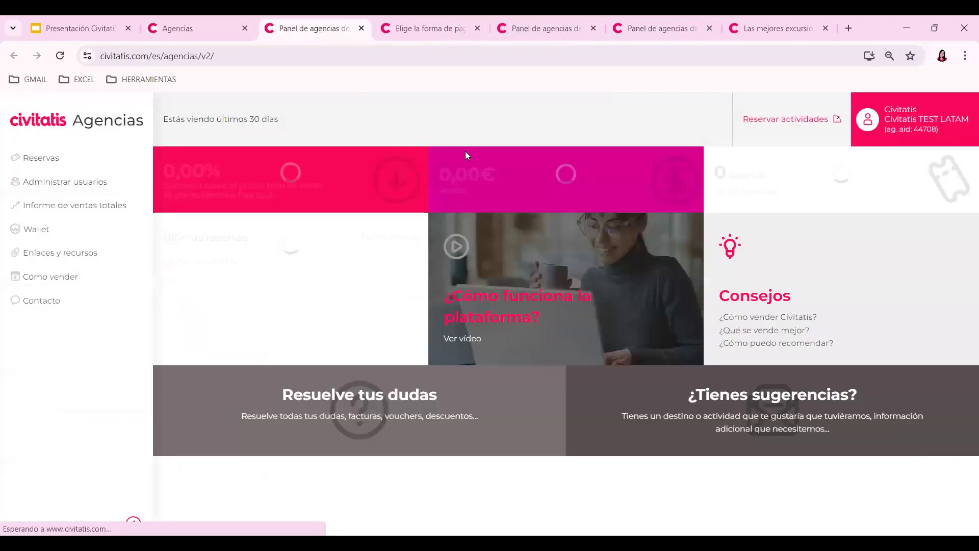
left_click(775, 127)
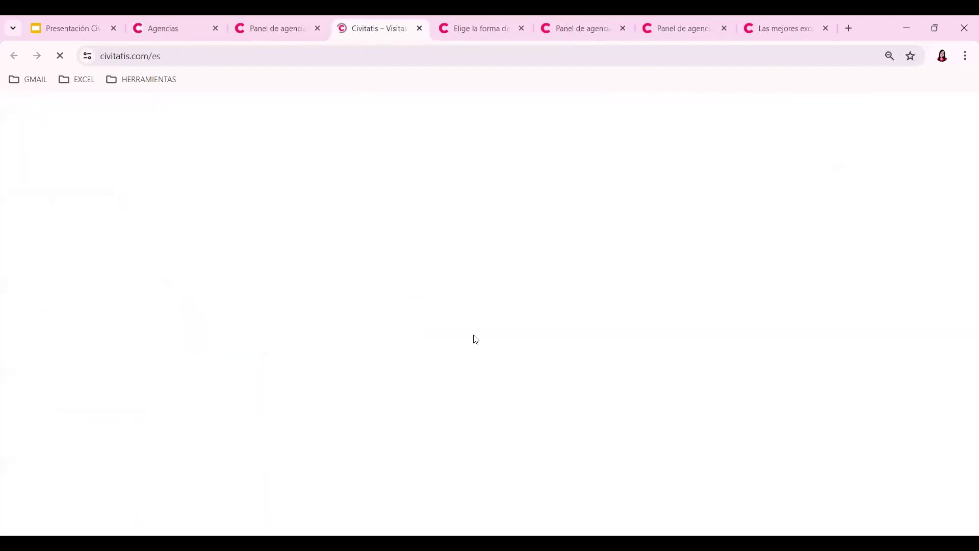
scroll(452, 374, "down", 3)
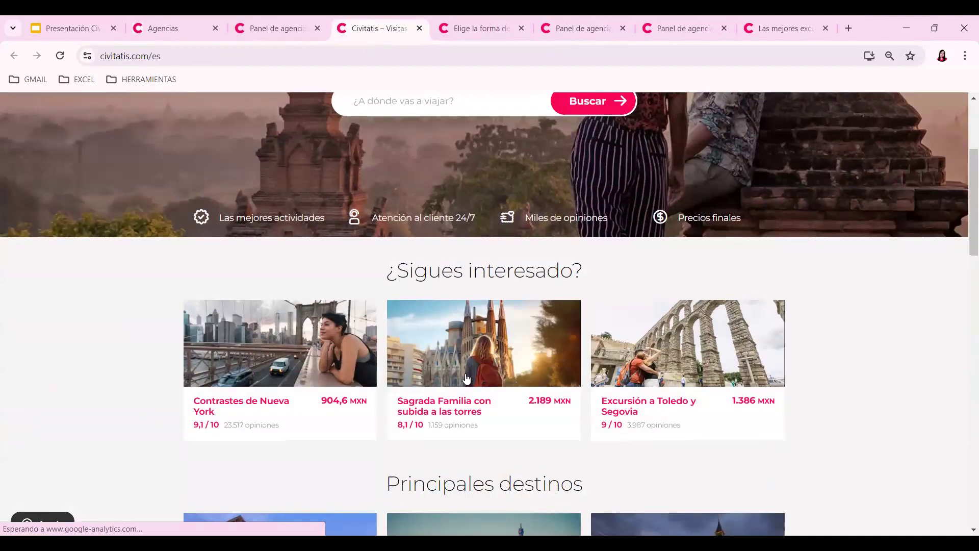
left_click(466, 378)
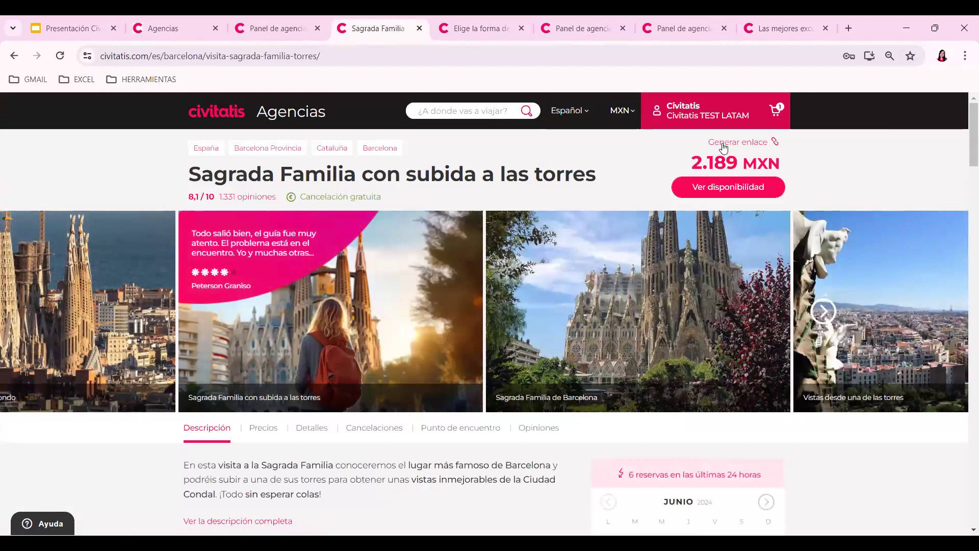
- Generate the activity's agency link with campaign name NOMBRE DEL CLIENTE, then close the dialog
left_click(724, 147)
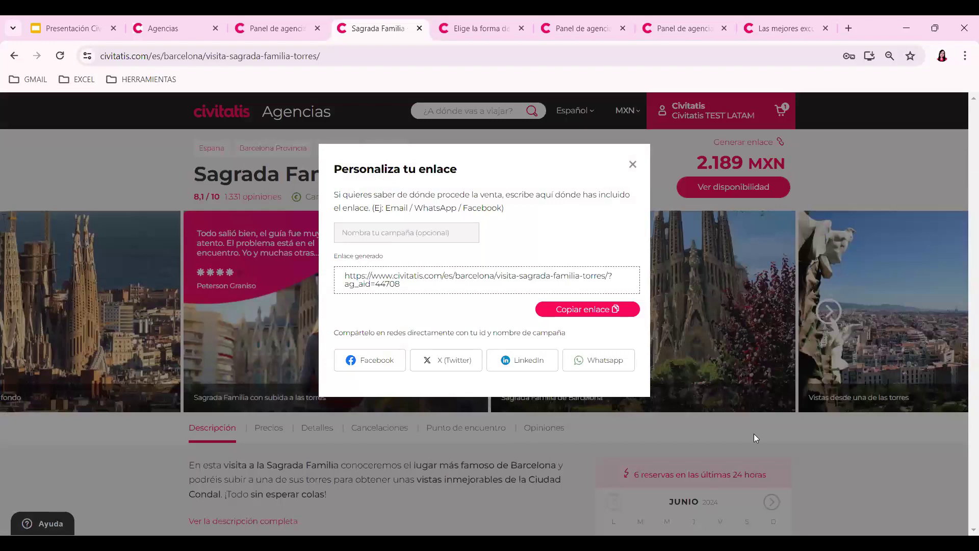
left_click(421, 234)
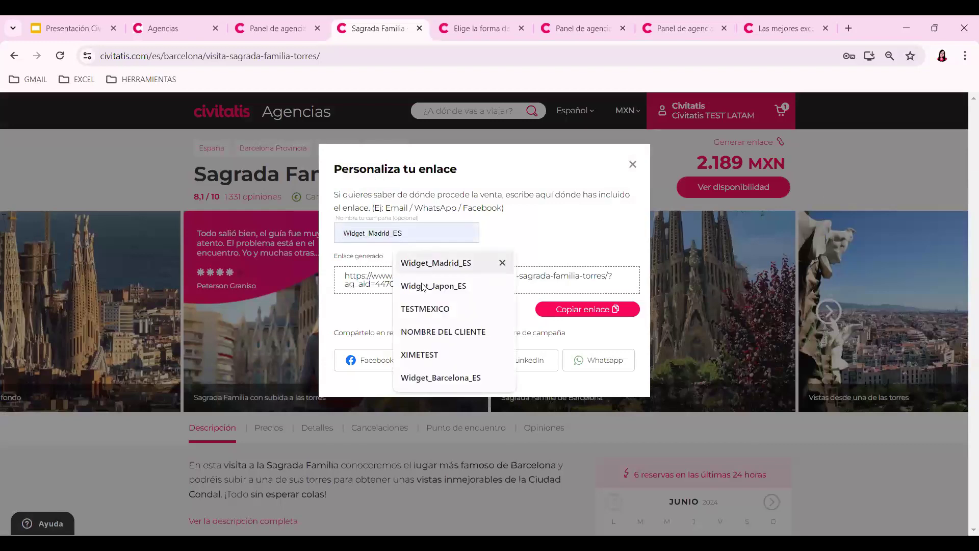
left_click(423, 332)
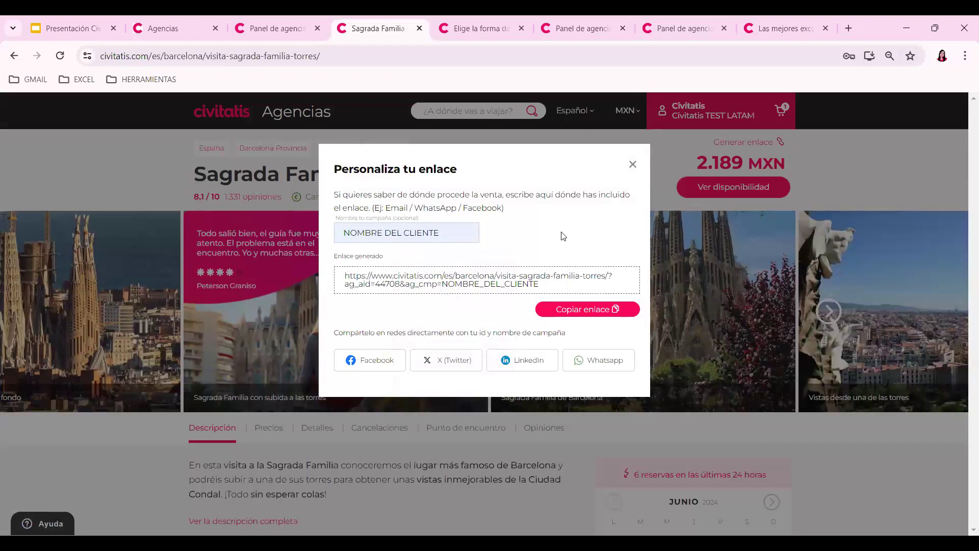
left_click_drag(362, 284, 401, 285)
left_click(633, 168)
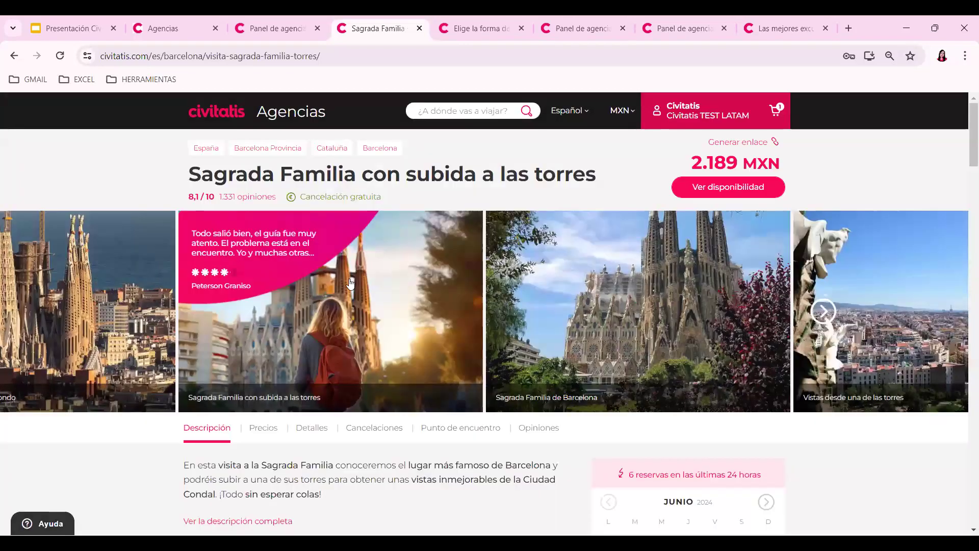
- Go to the Barcelona destination page, then switch back to the agency dashboard tab
left_click(382, 152)
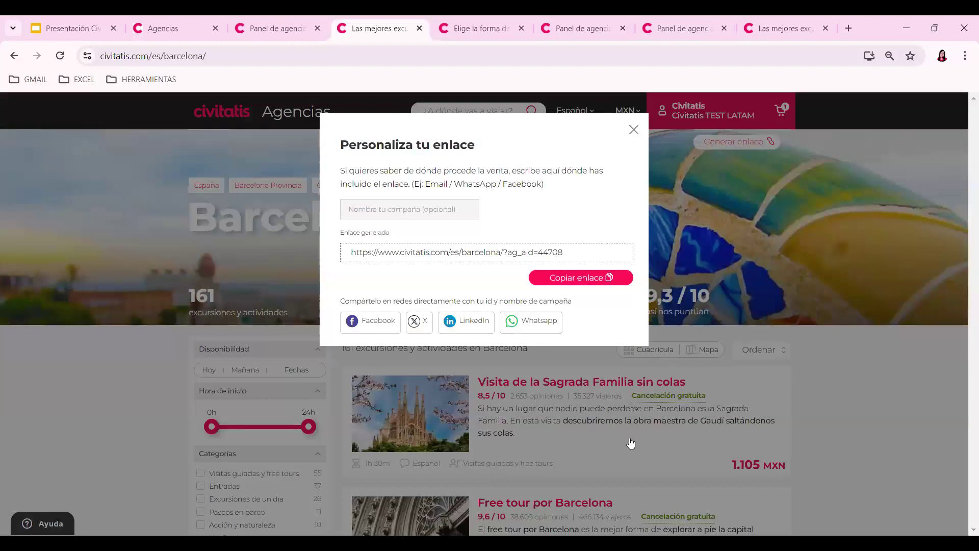
key("ctrl+shift+Tab")
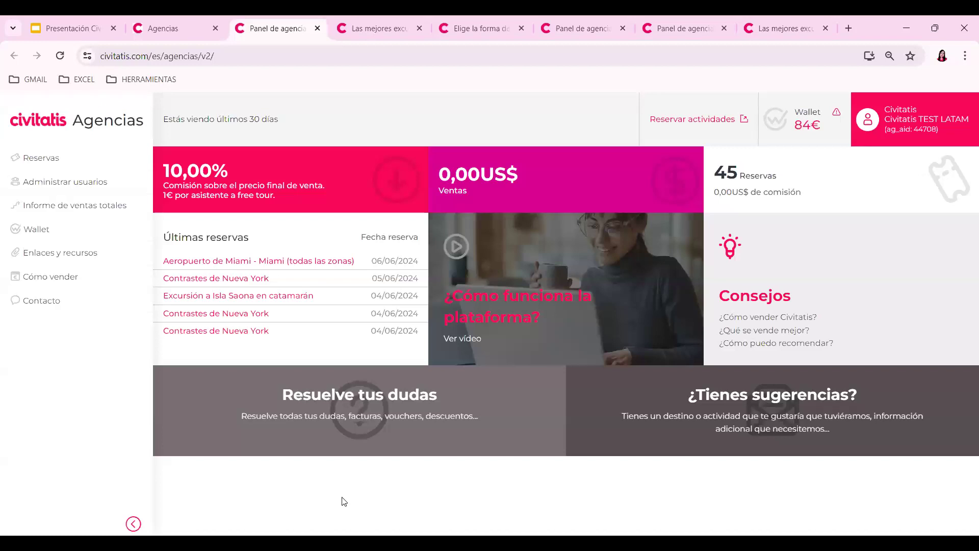
- In the custom banner creator, generate an animated 300 x 250 banner for Nueva York
left_click(234, 454)
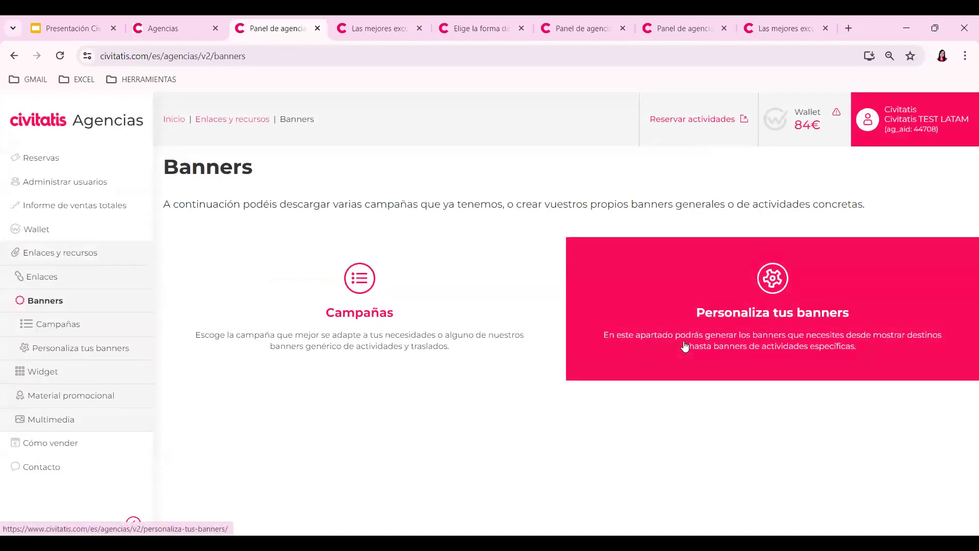
left_click(685, 346)
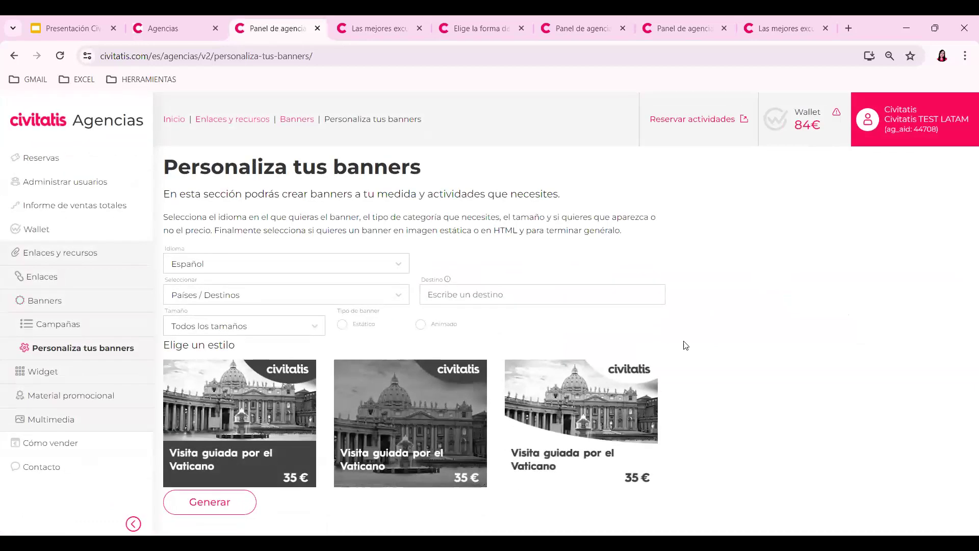
left_click(582, 299)
type("nueva yo")
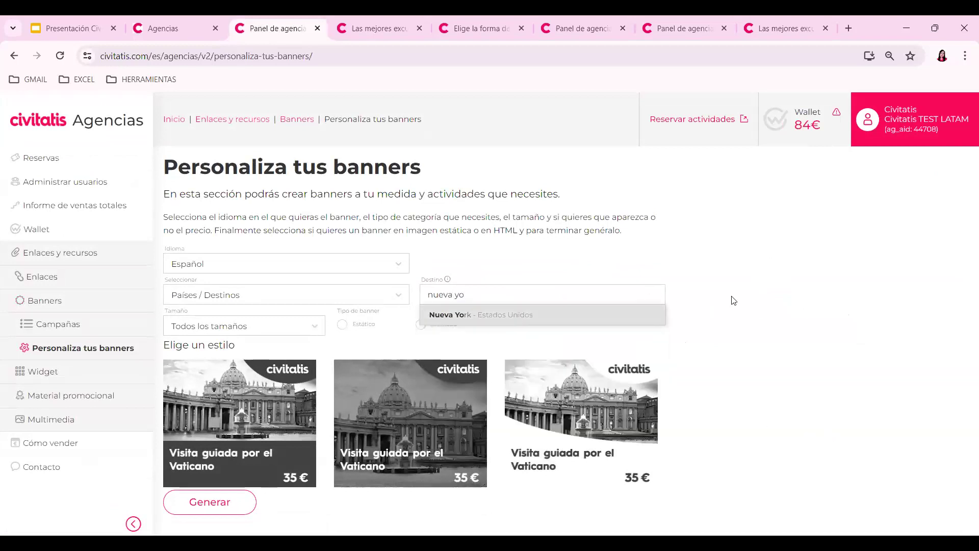
left_click(239, 326)
left_click(198, 397)
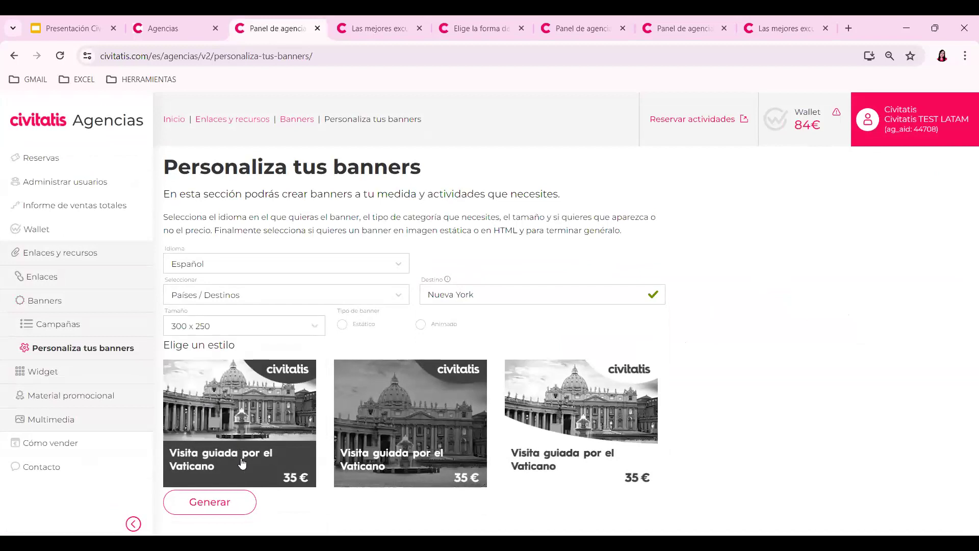
left_click(469, 331)
left_click(239, 503)
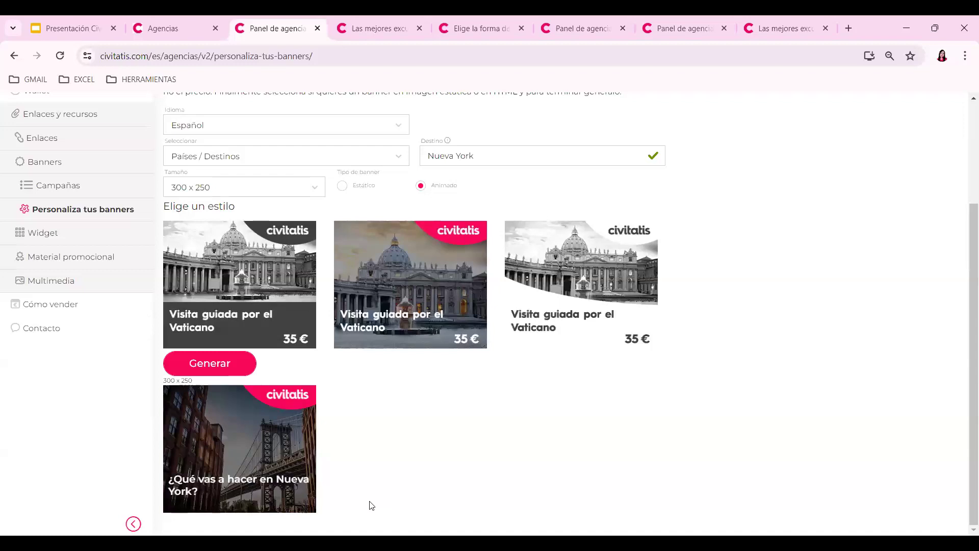
mouse_move(252, 474)
left_click(138, 278)
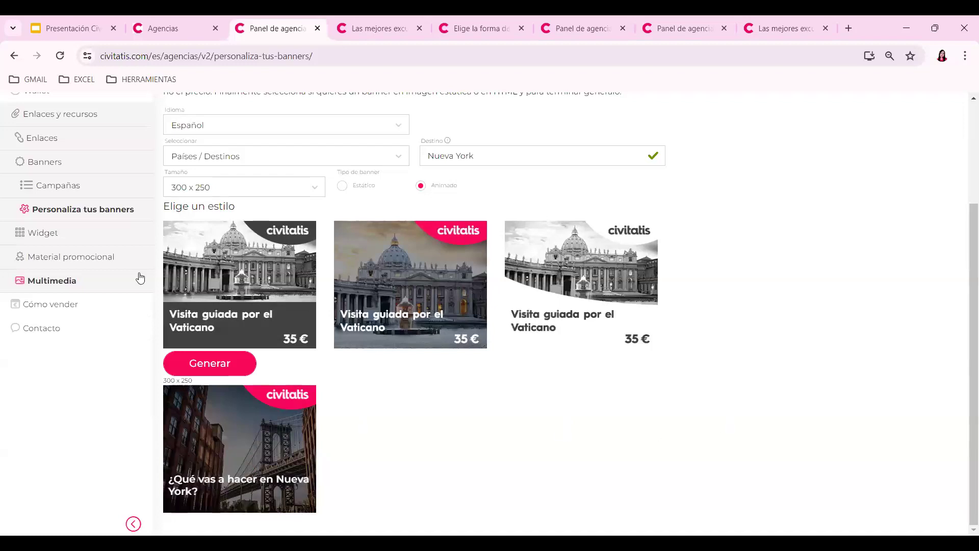
- Set the activity widget's destination to Australia
left_click(93, 240)
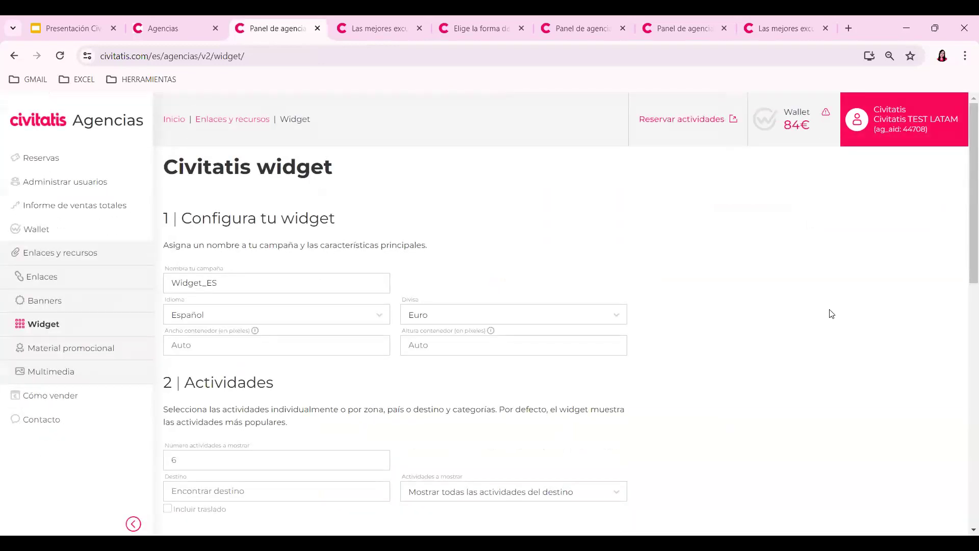
scroll(832, 314, "down", 2)
scroll(832, 314, "down", 1)
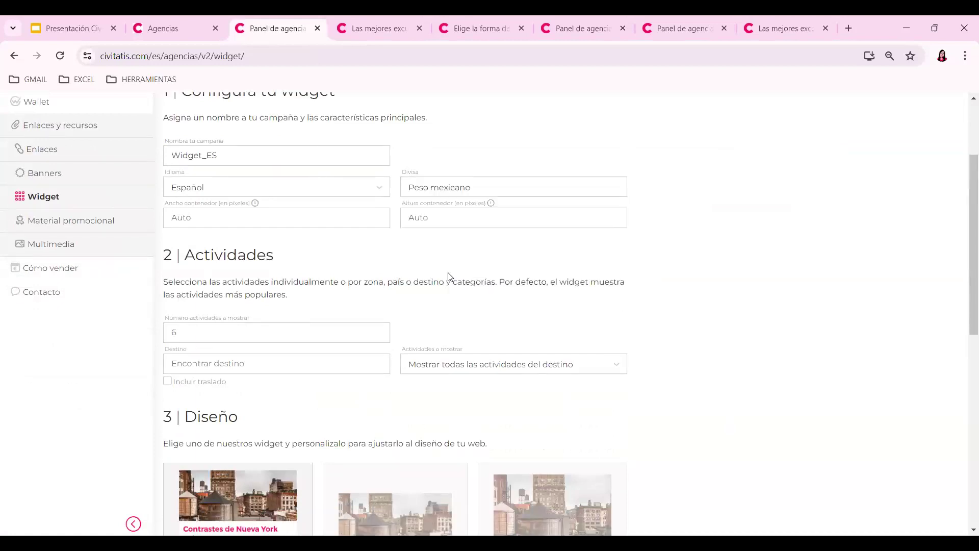
scroll(661, 246, "down", 1)
left_click(294, 295)
type("austr")
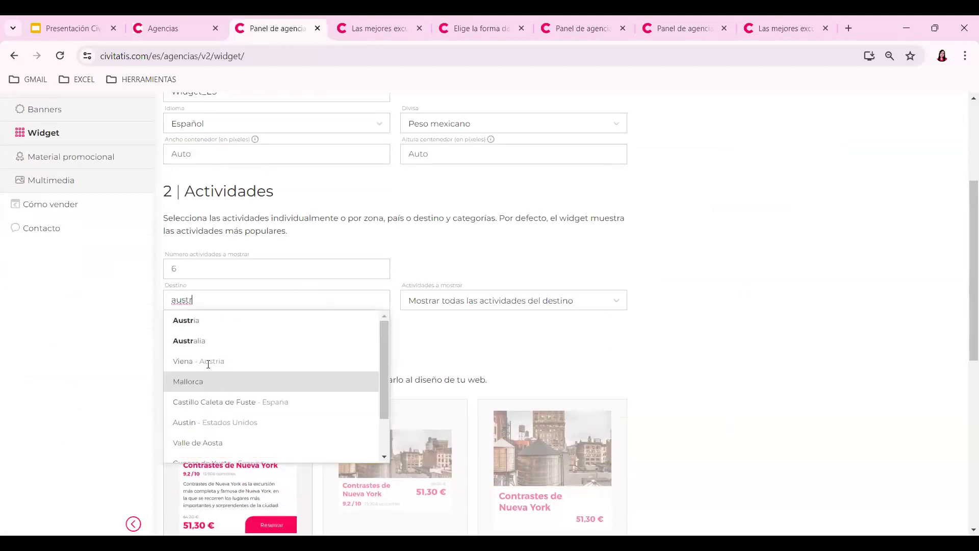
left_click(204, 337)
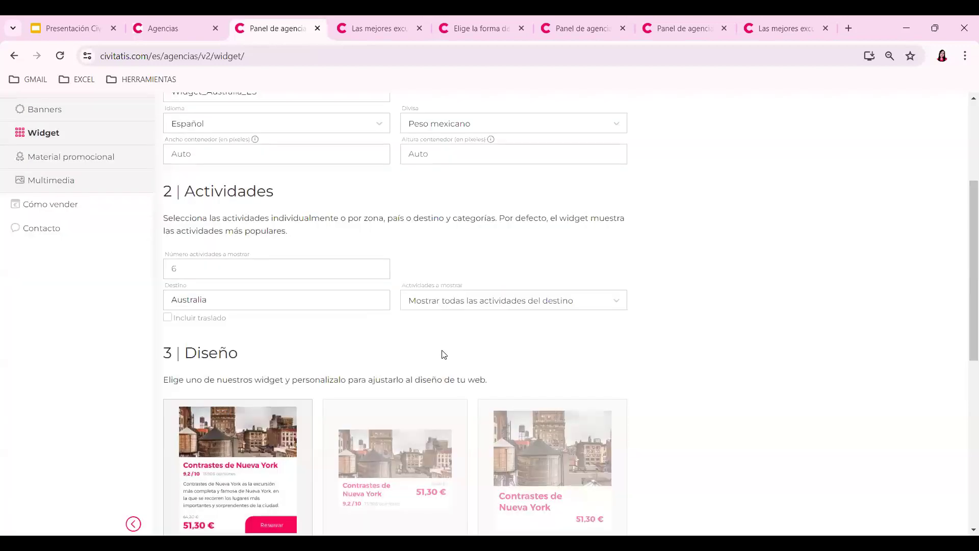
- Choose the Widget Compacto design and review the six-activity MXN preview
scroll(676, 320, "down", 2)
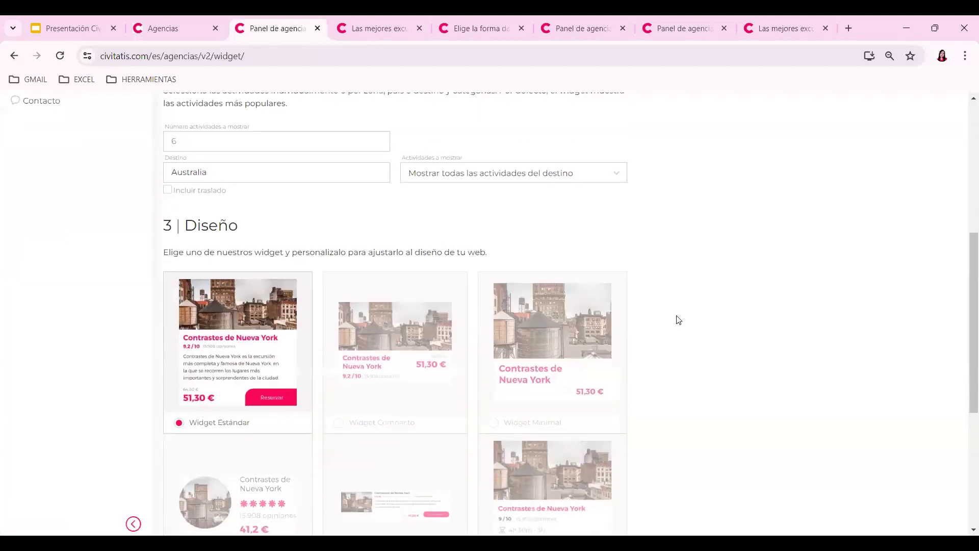
scroll(400, 192, "down", 3)
left_click(400, 193)
scroll(627, 300, "down", 2)
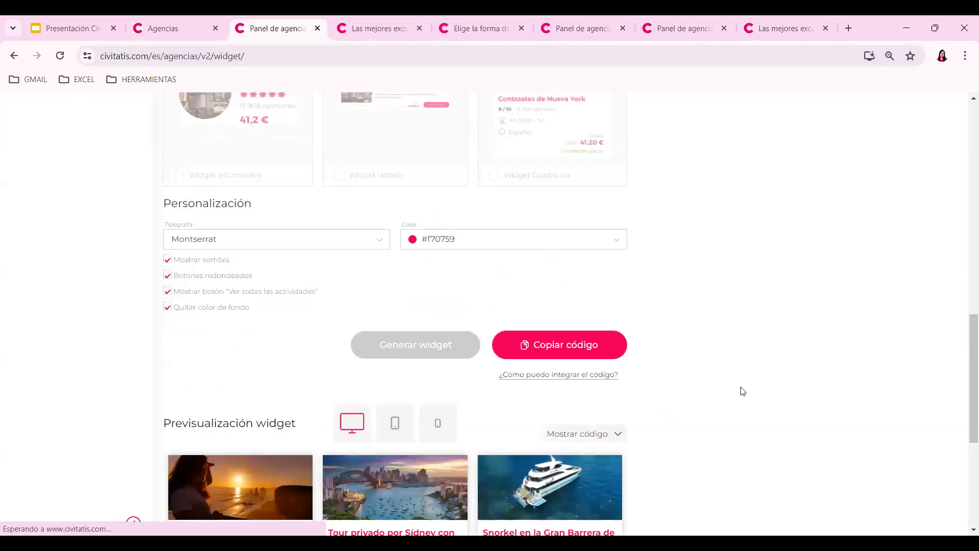
scroll(964, 396, "down", 5)
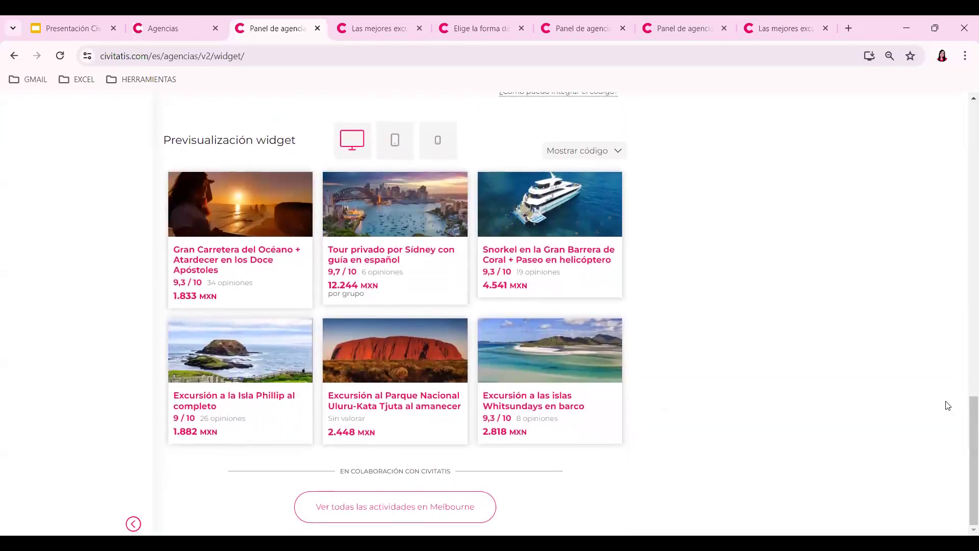
scroll(660, 384, "up", 3)
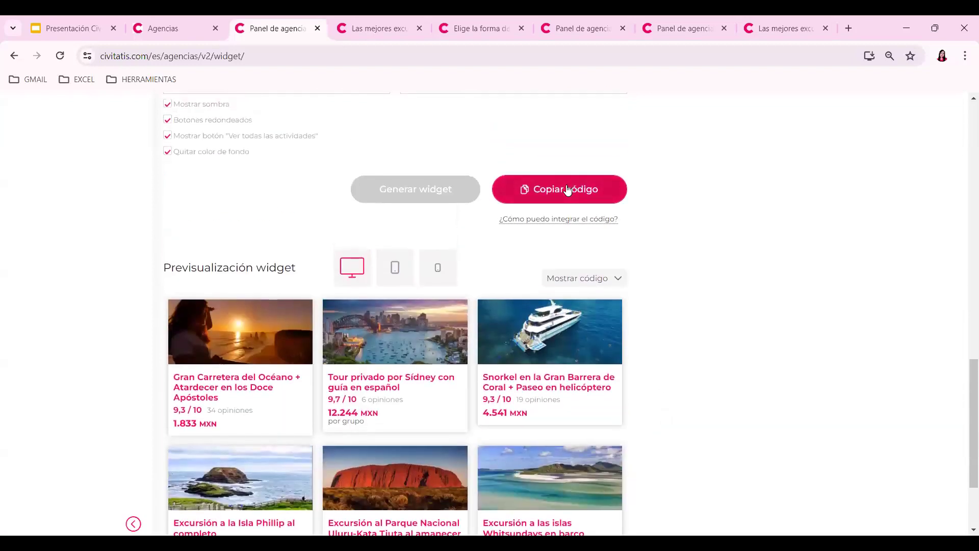
scroll(702, 299, "down", 3)
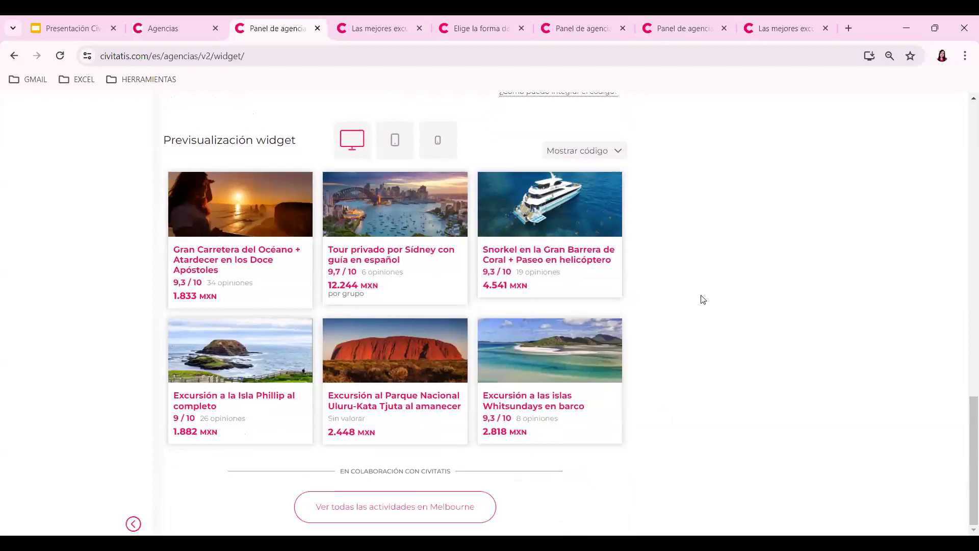
scroll(770, 390, "up", 7)
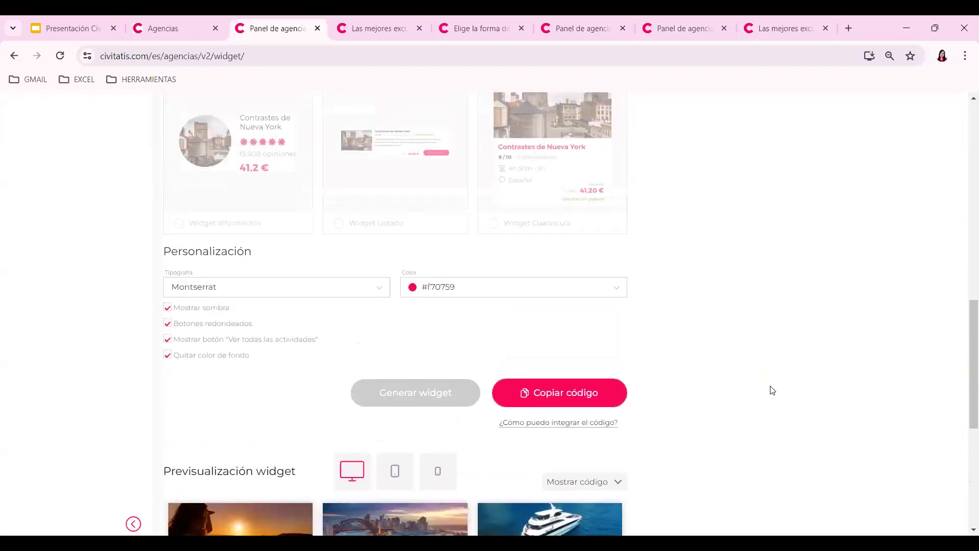
scroll(770, 390, "up", 12)
- Open the Contacto page, try the Número de reserva field, then pick the Antes de reservar help
left_click(56, 365)
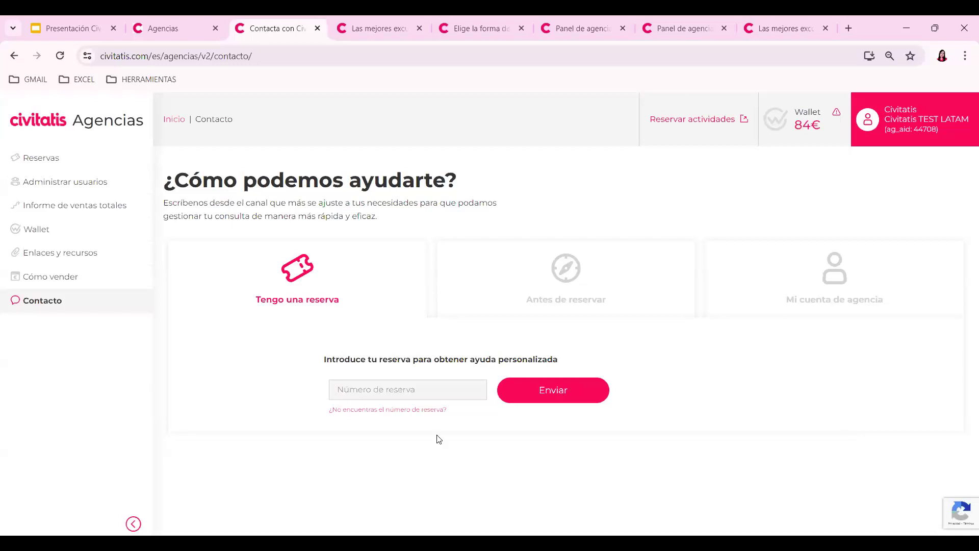
left_click(353, 396)
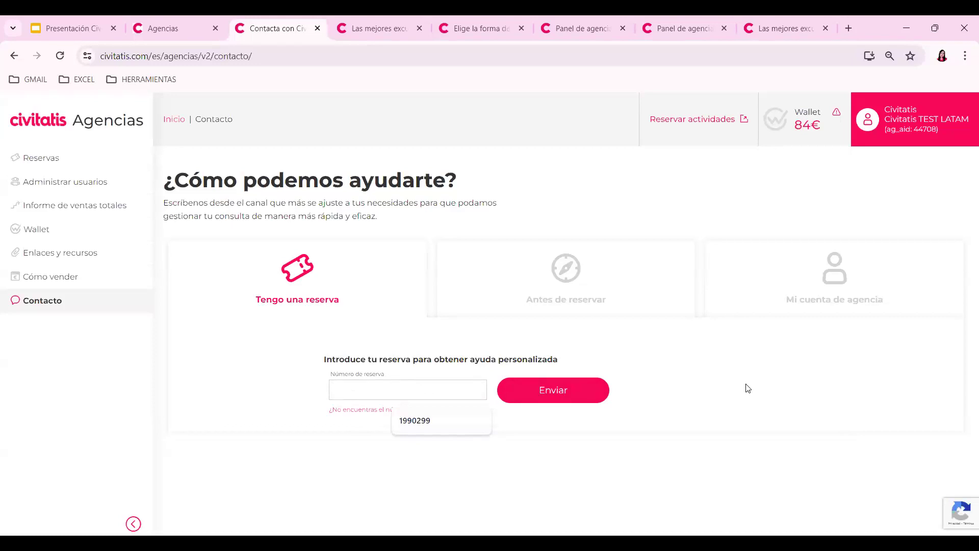
left_click(748, 389)
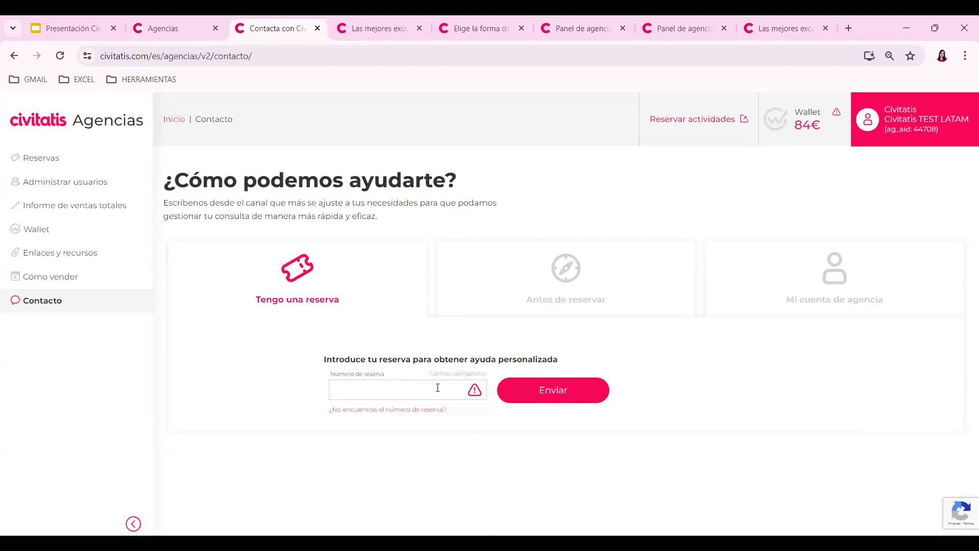
left_click(570, 294)
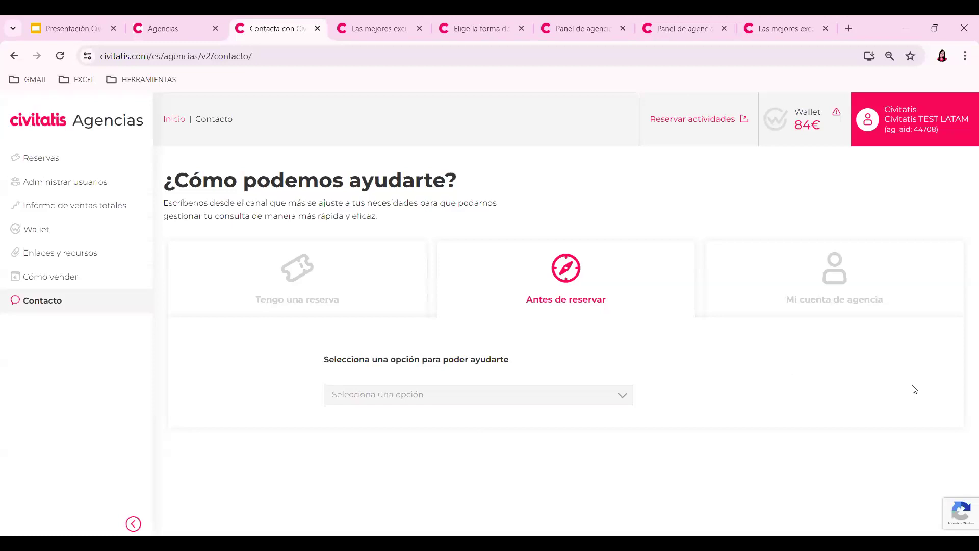
- Choose Actividades in Selecciona una opción and browse its FAQs, contact form and support channels
left_click(445, 400)
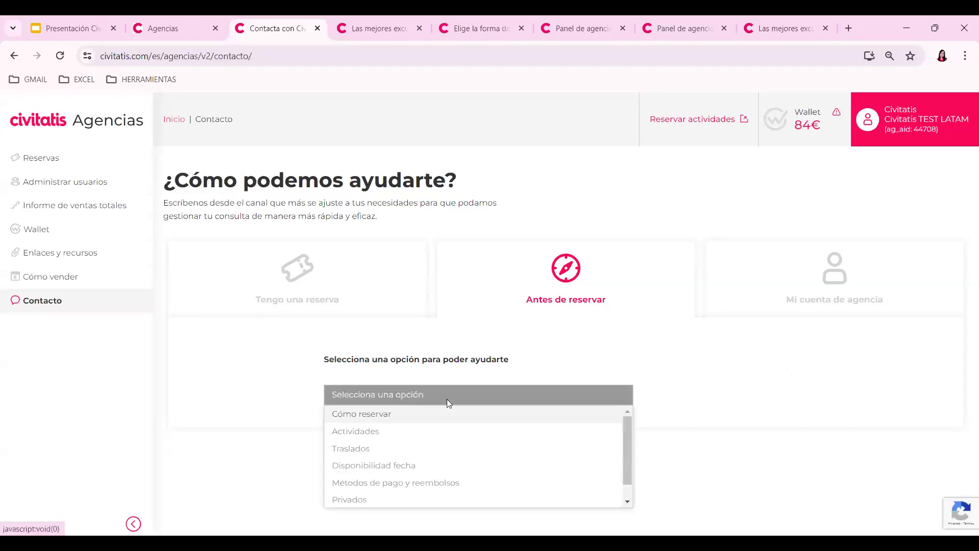
left_click(361, 433)
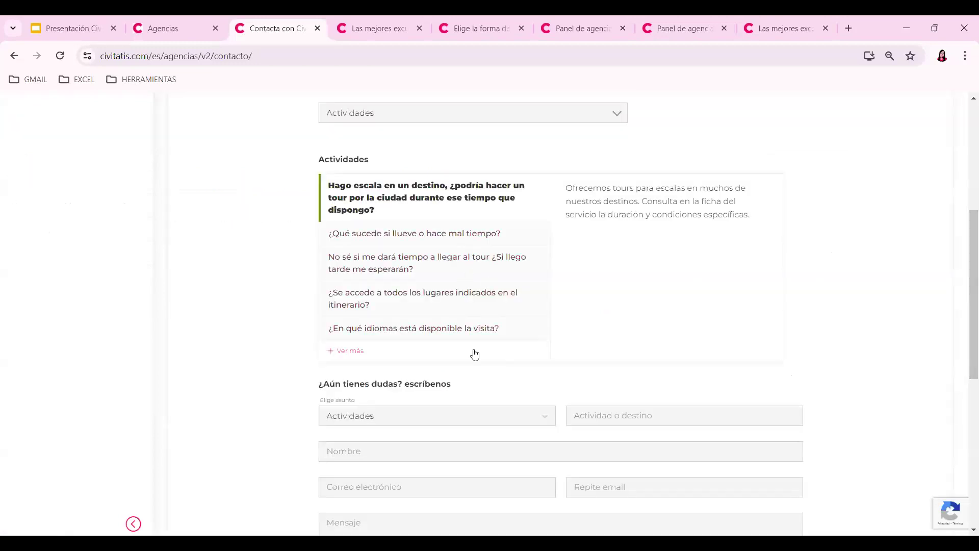
left_click_drag(966, 222, 966, 277)
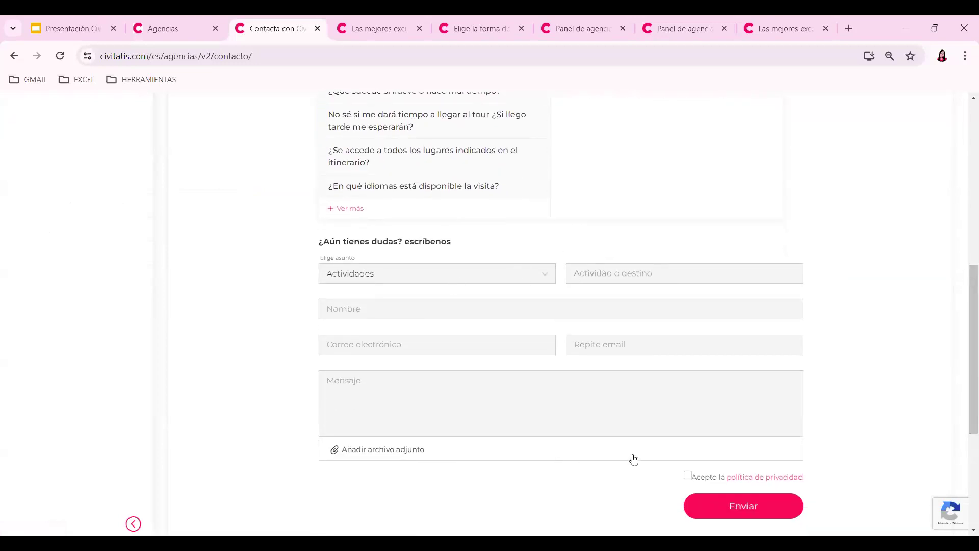
left_click_drag(964, 313, 966, 359)
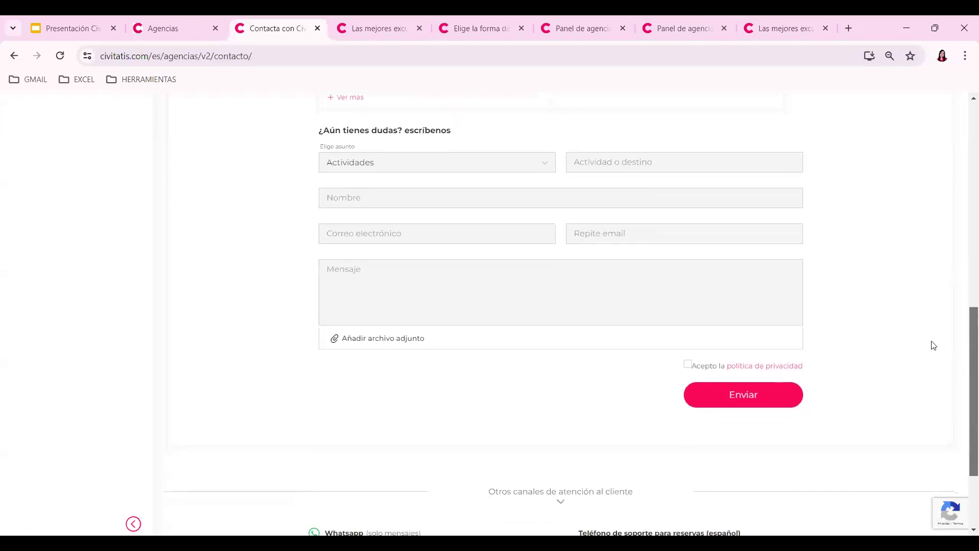
scroll(967, 337, "down", 1)
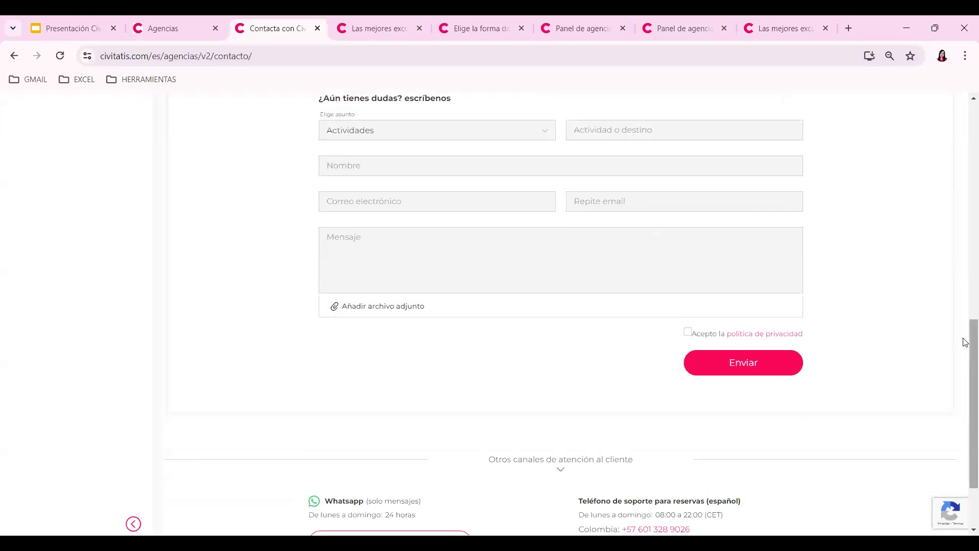
left_click(965, 314)
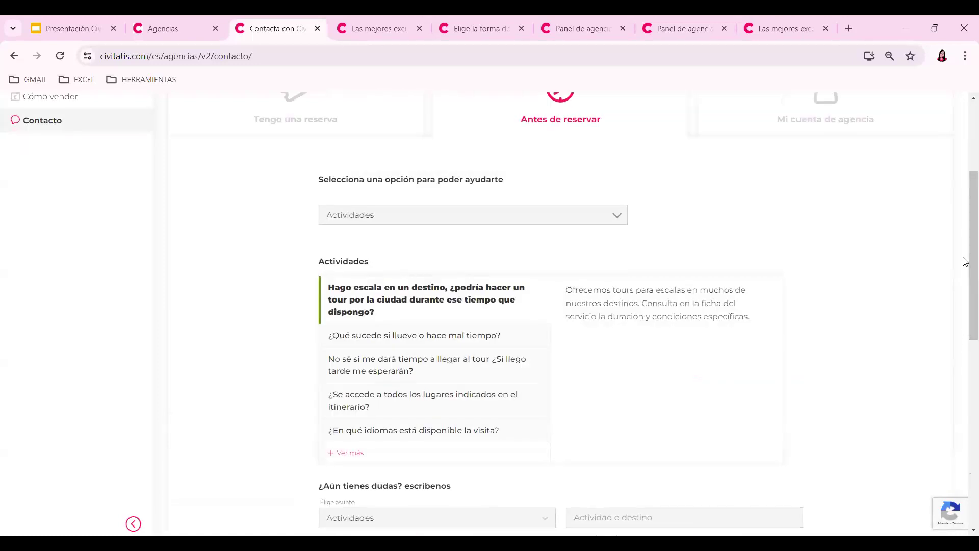
left_click(966, 429)
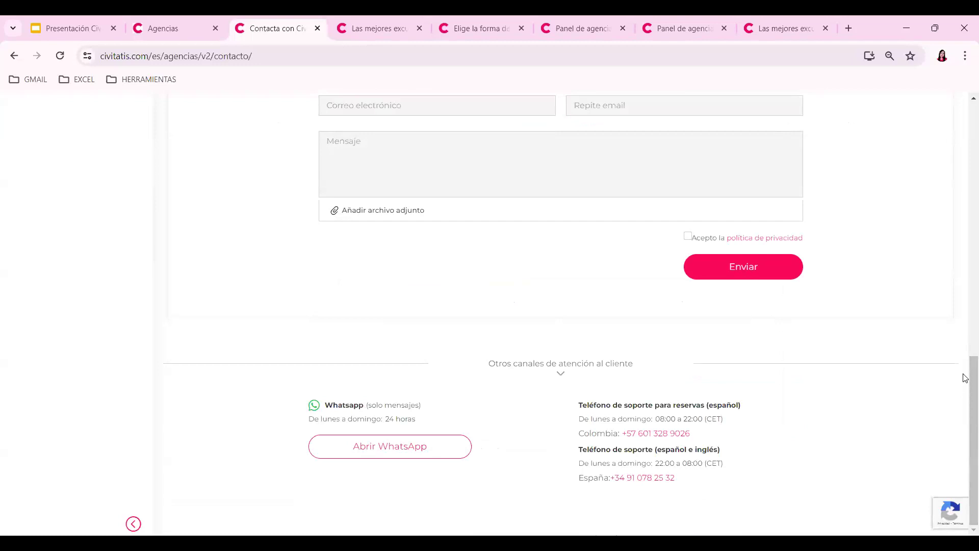
scroll(964, 376, "up", 3)
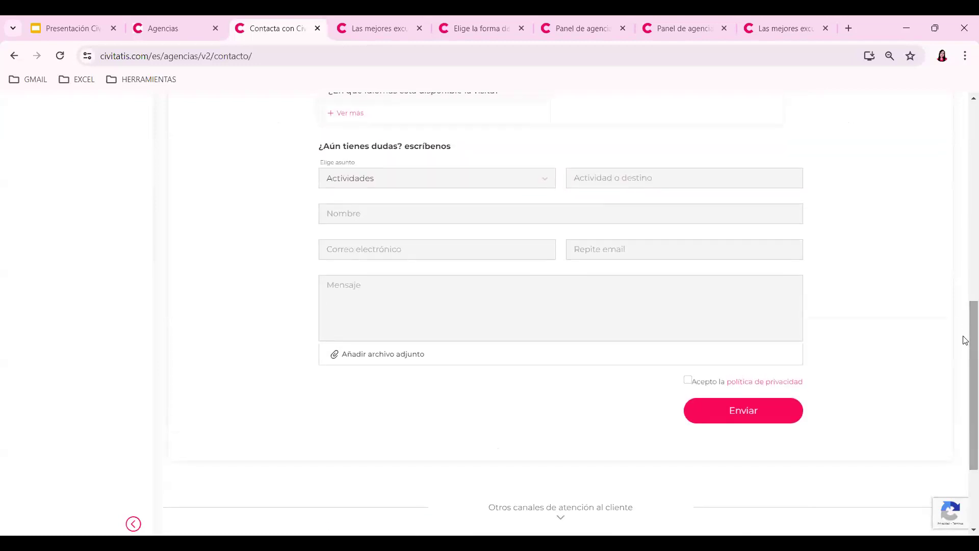
scroll(966, 332, "up", 1)
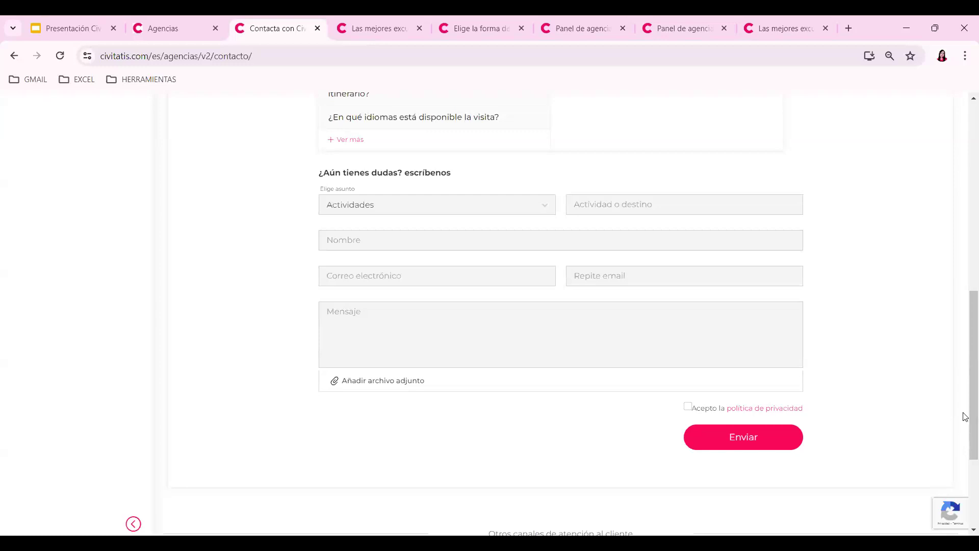
scroll(964, 416, "up", 10)
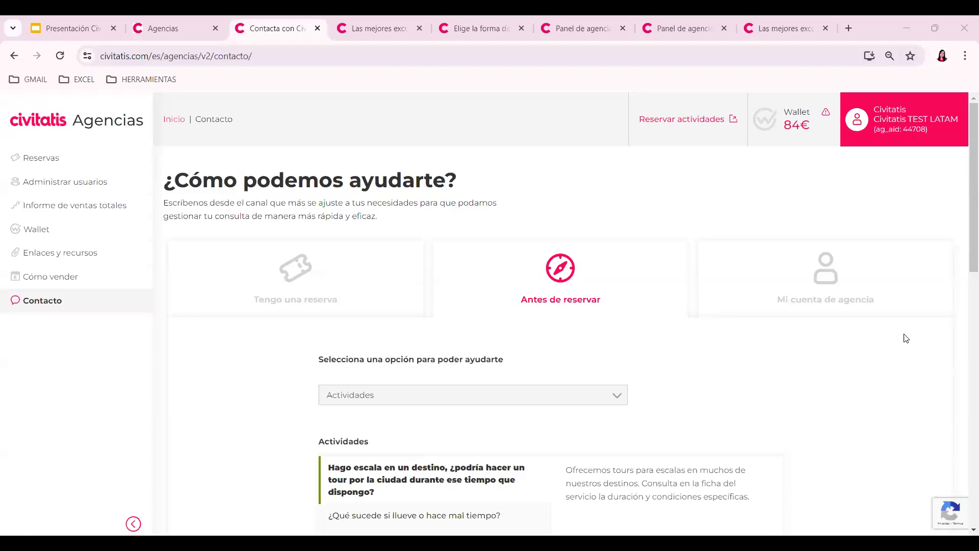
- From the Barcelona tab, search 'go city' and open the Go City Miami Explorer Pass page
left_click(368, 21)
left_click(464, 110)
type("go ")
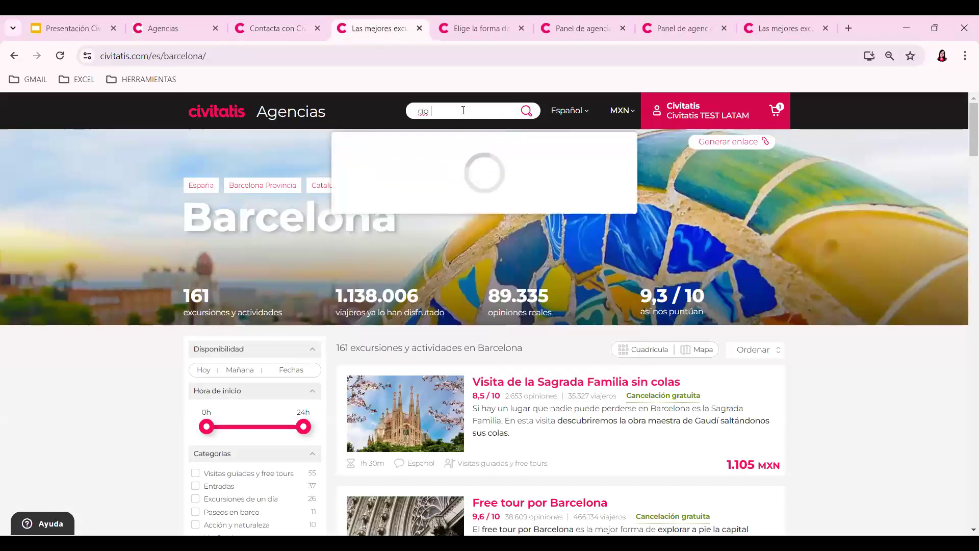
type("city")
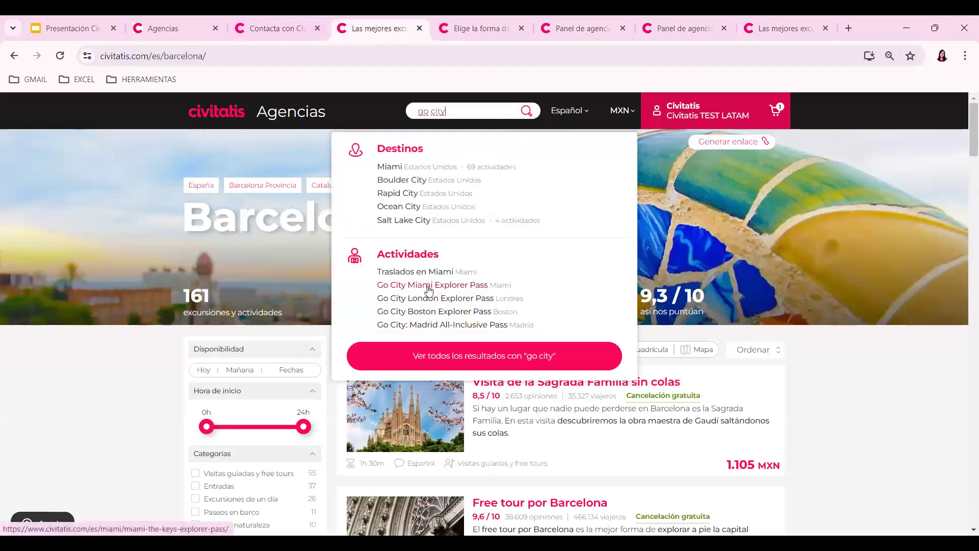
left_click(429, 289)
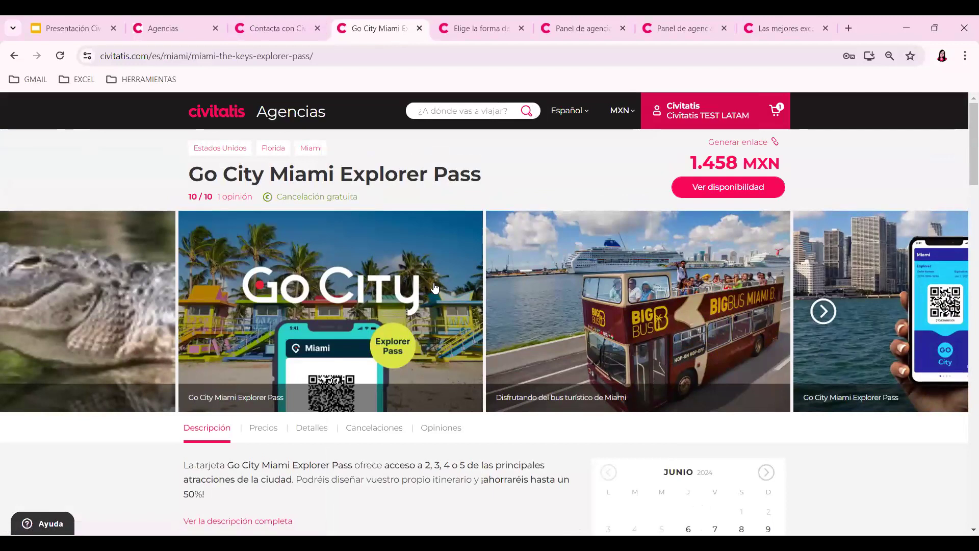
- Review the pass's adult prices for 2 to 5 attractions, from 1.458 MXN to 2.658 MXN
scroll(545, 307, "down", 2)
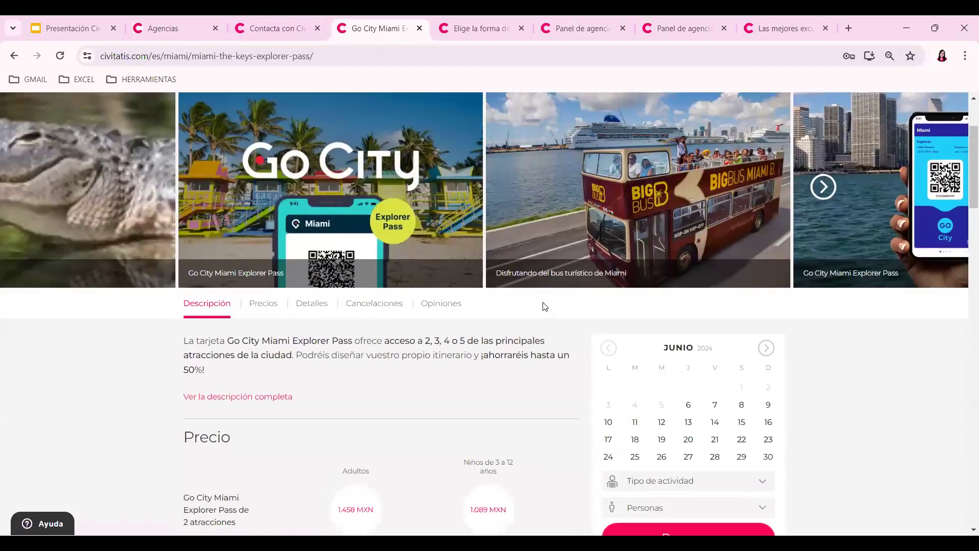
scroll(545, 307, "down", 1)
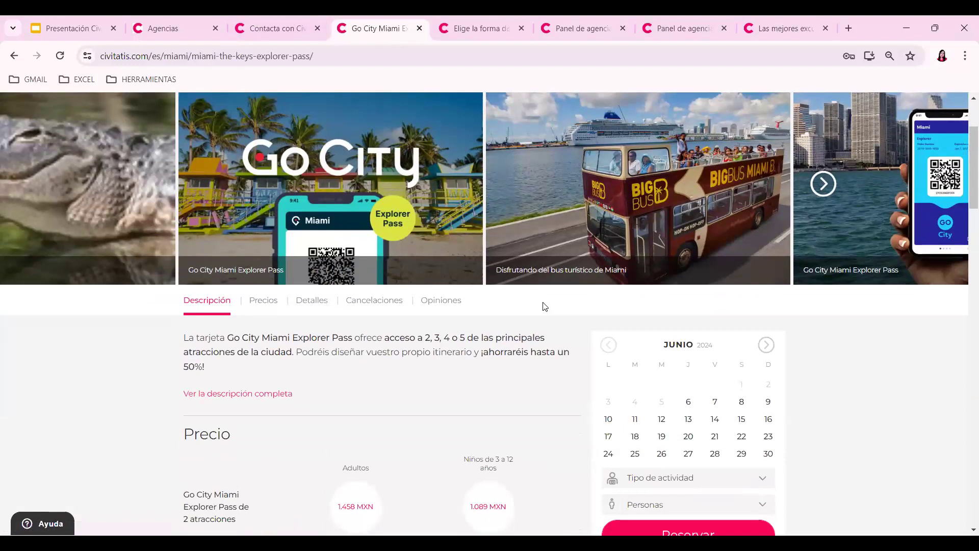
scroll(306, 313, "down", 2)
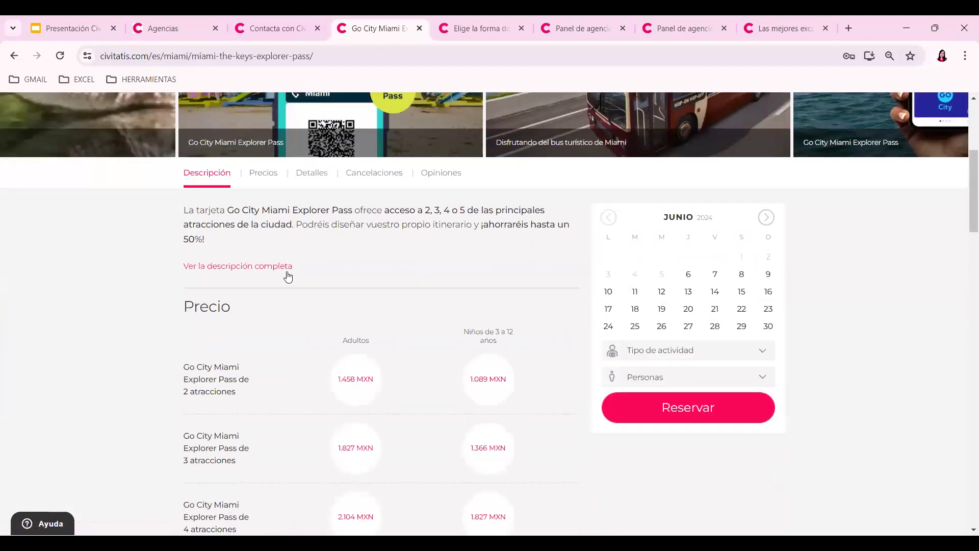
scroll(288, 272, "down", 2)
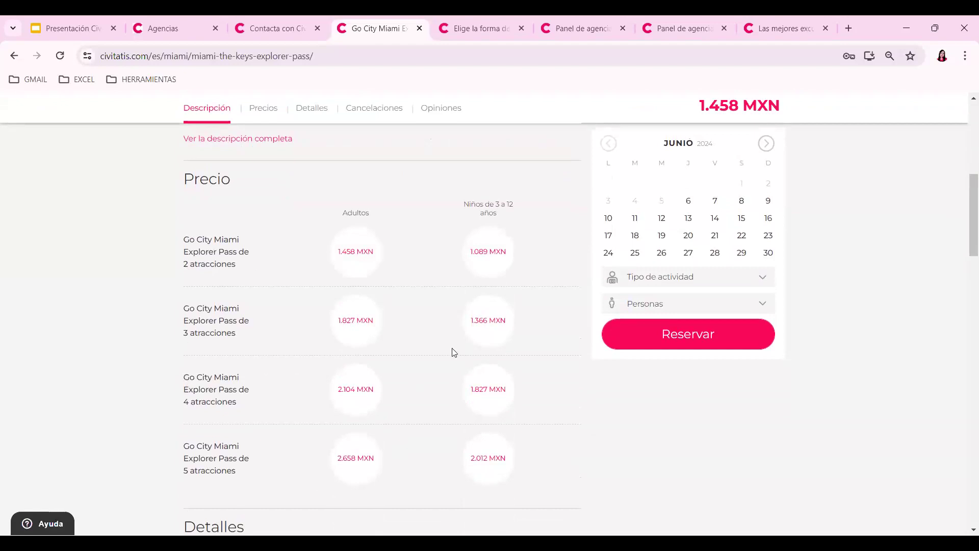
scroll(452, 350, "up", 8)
left_click(474, 112)
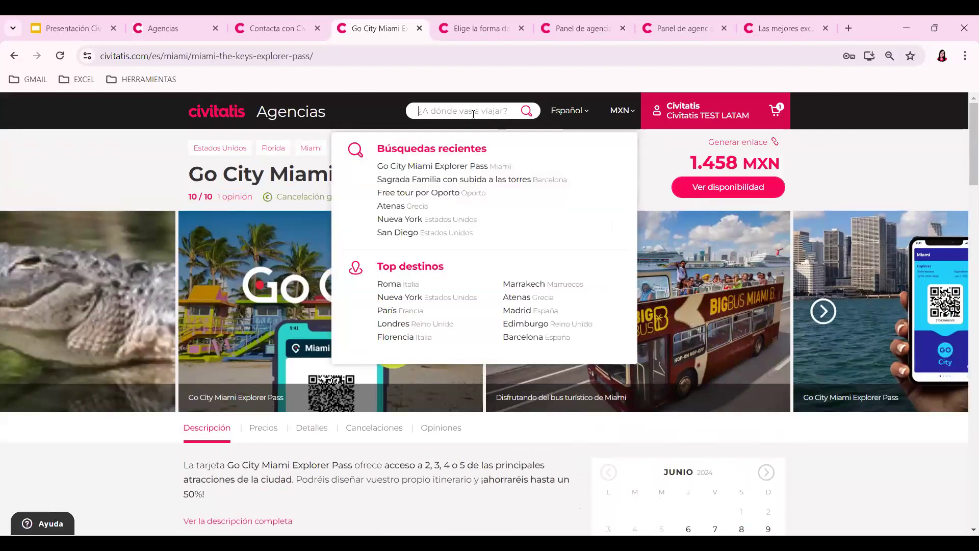
- Search 'san diego', then pick Go City San Diego All-Inclusive Pass from San Diego's 36 activities
type("san diego")
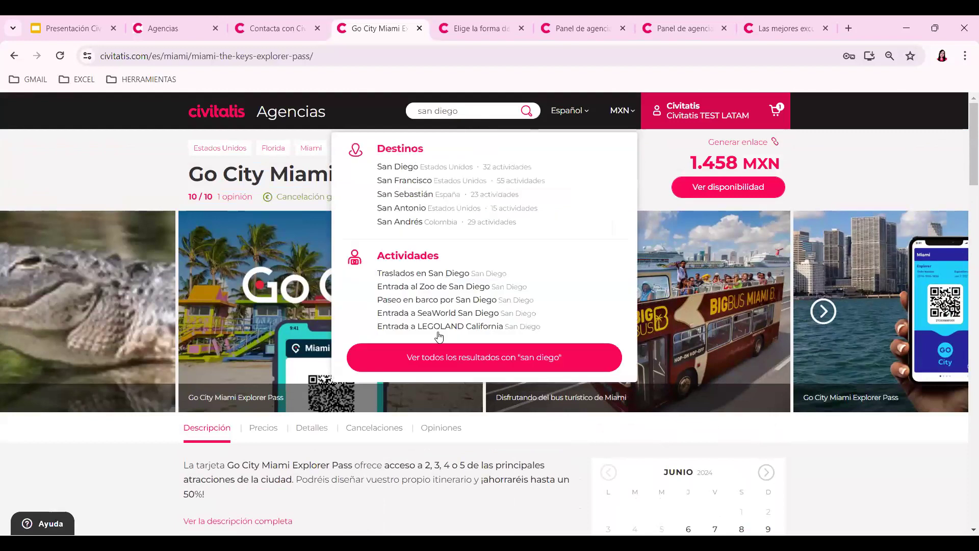
left_click(400, 168)
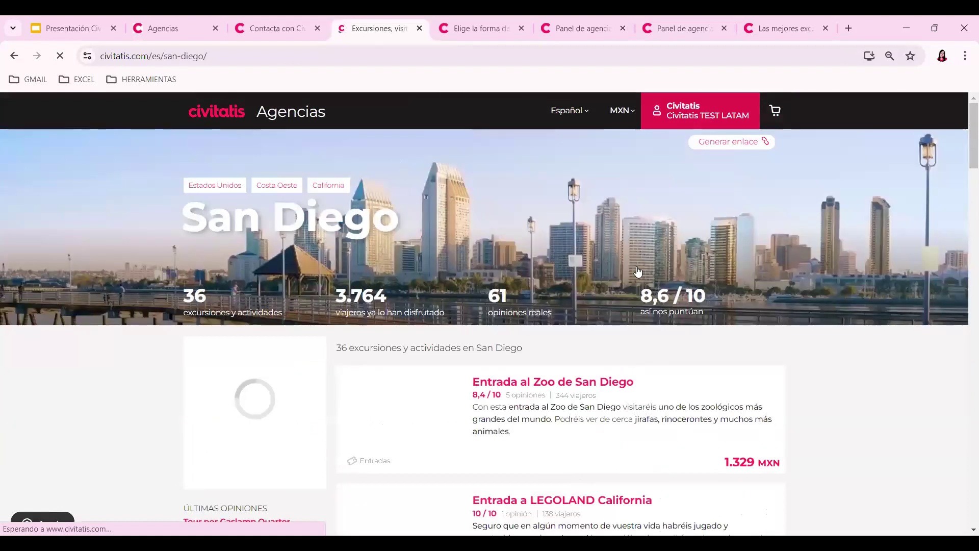
scroll(638, 270, "down", 10)
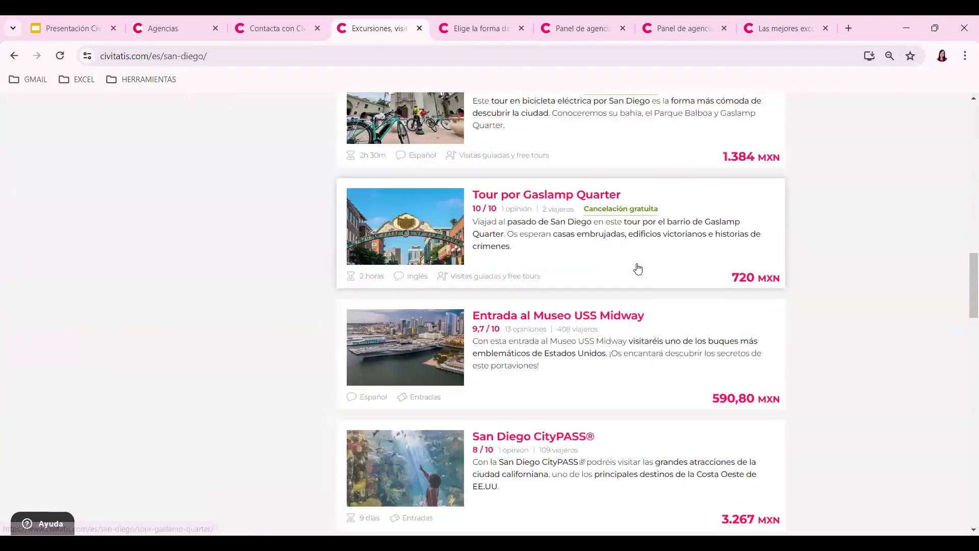
scroll(638, 268, "down", 8)
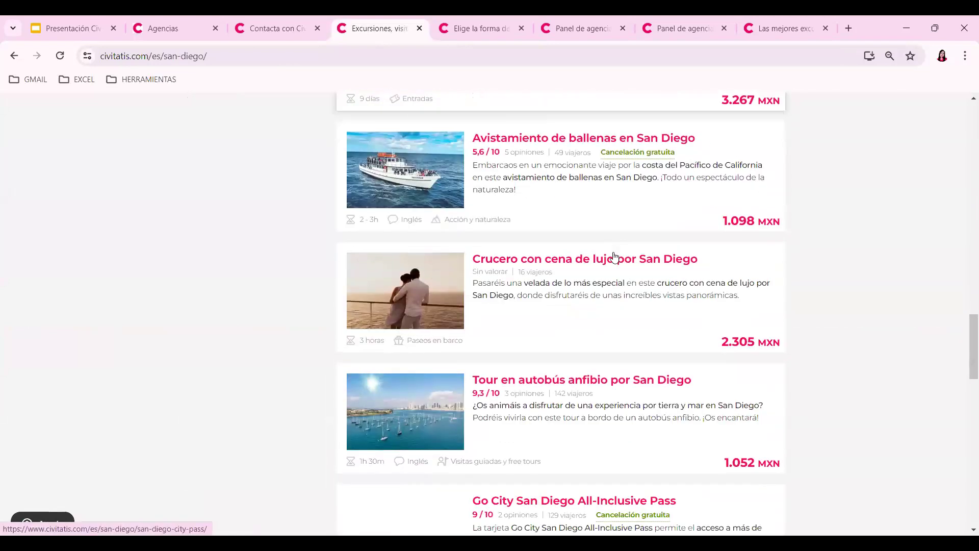
scroll(558, 314, "down", 4)
left_click(559, 314)
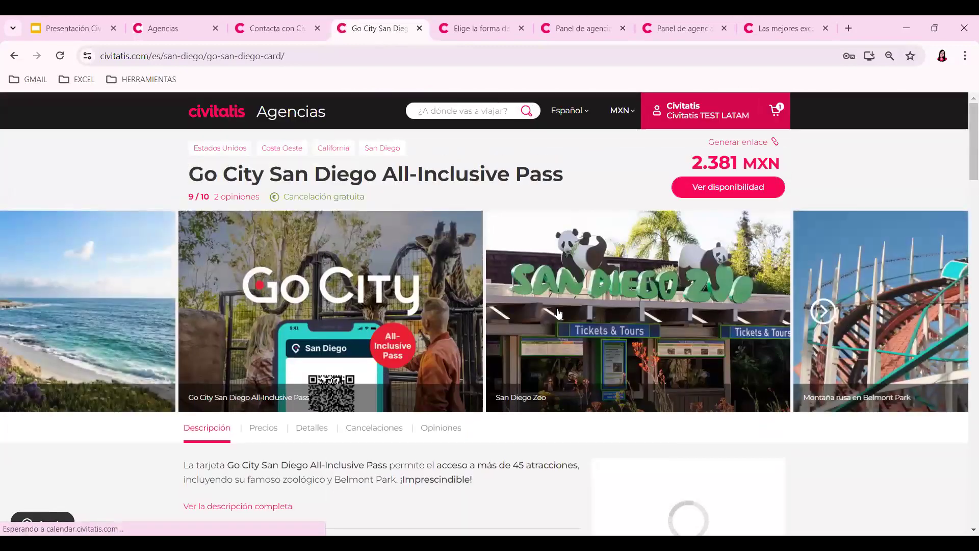
- Expand 'Ver la descripción completa' and read from Atracciones incluidas down to ¿Cómo funciona?
scroll(559, 337, "down", 3)
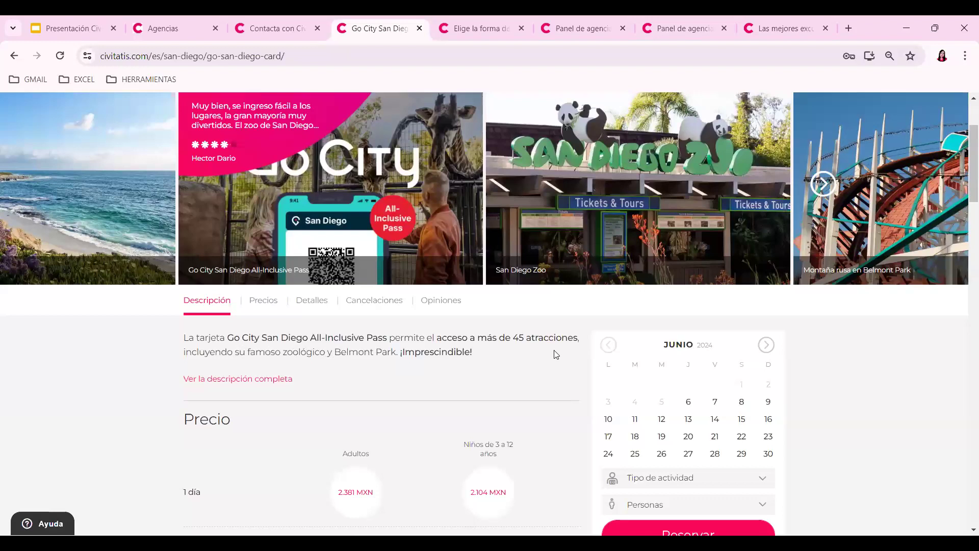
scroll(294, 328, "down", 1)
left_click(292, 324)
scroll(502, 308, "down", 2)
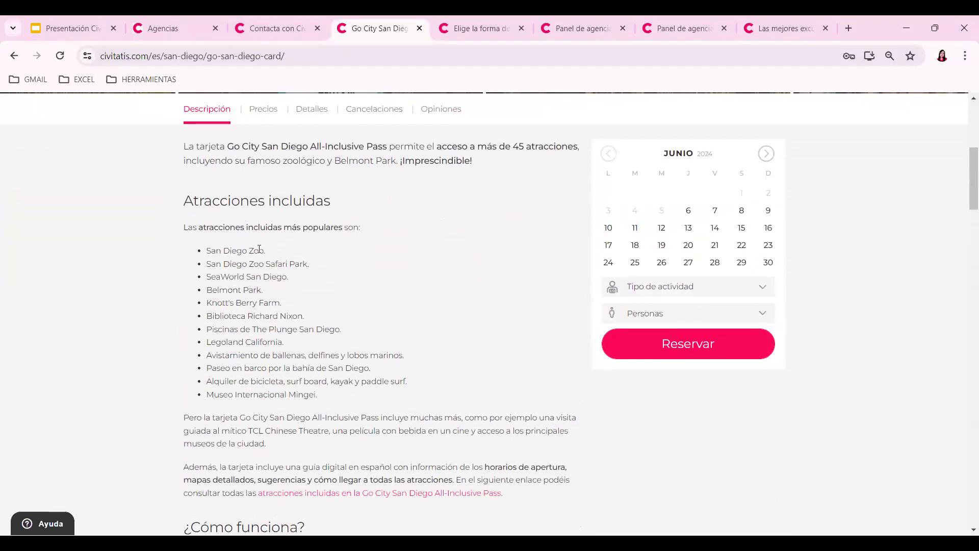
scroll(361, 329, "up", 4)
scroll(360, 330, "down", 5)
scroll(360, 331, "down", 2)
scroll(332, 306, "up", 2)
scroll(255, 255, "down", 4)
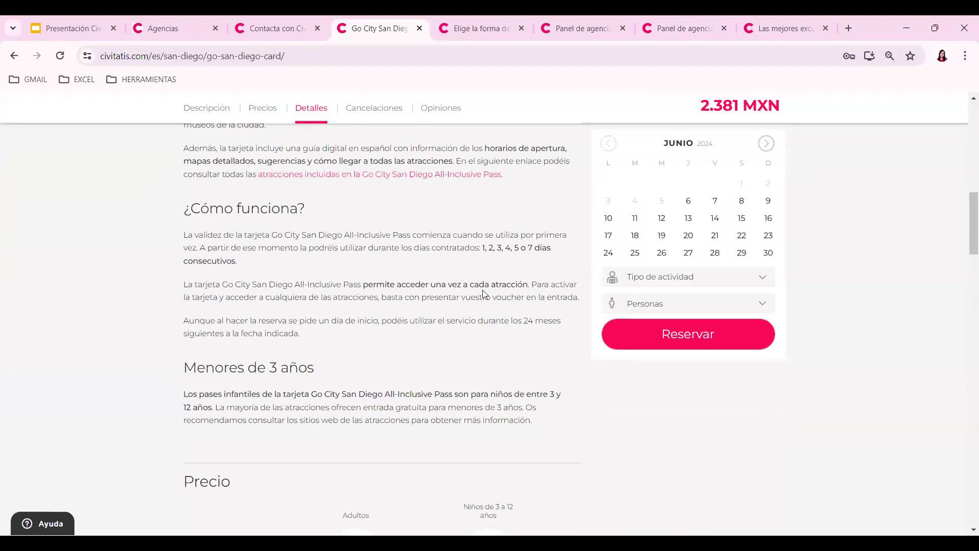
- Book the pass for Saturday 14 September 2024, '4 días', with one adult
left_click(767, 145)
left_click(768, 145)
left_click(768, 146)
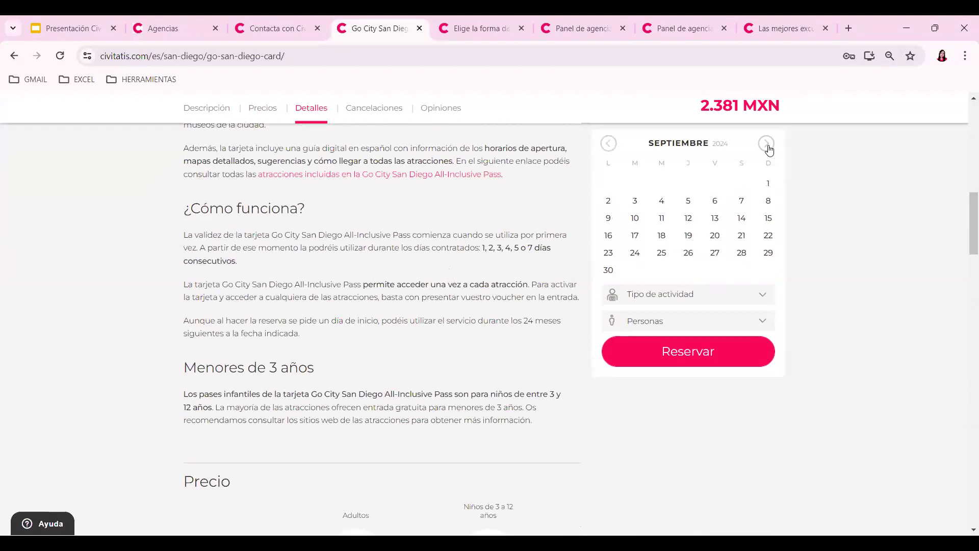
left_click(741, 218)
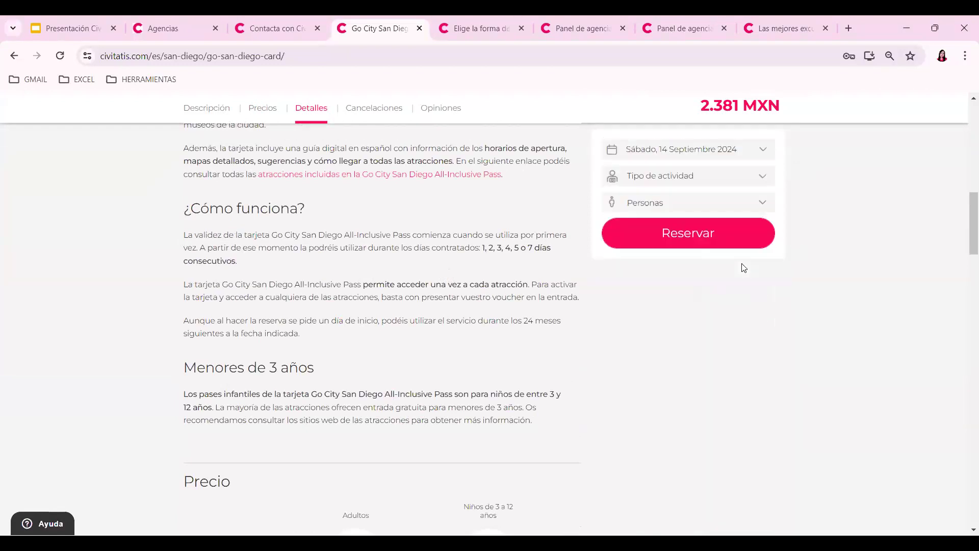
left_click(742, 183)
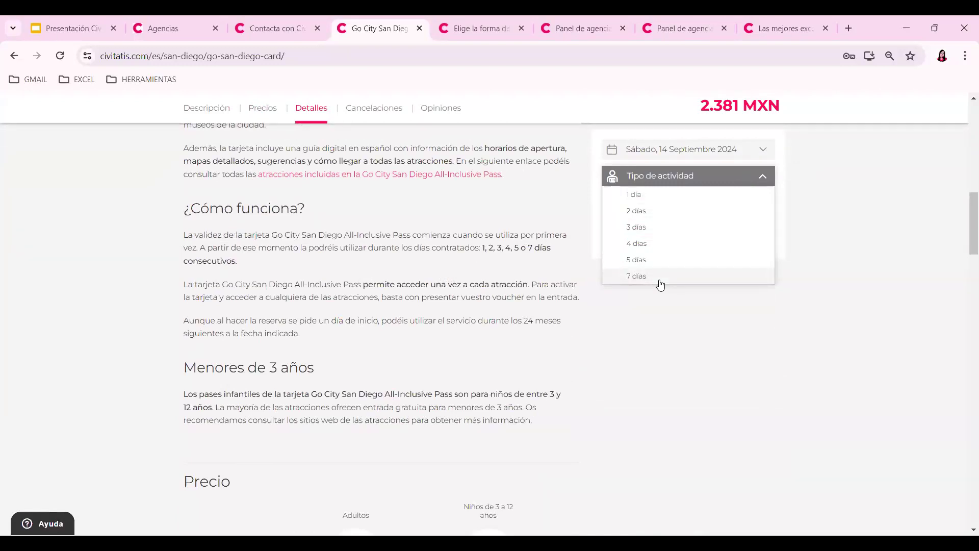
left_click(637, 244)
left_click(702, 233)
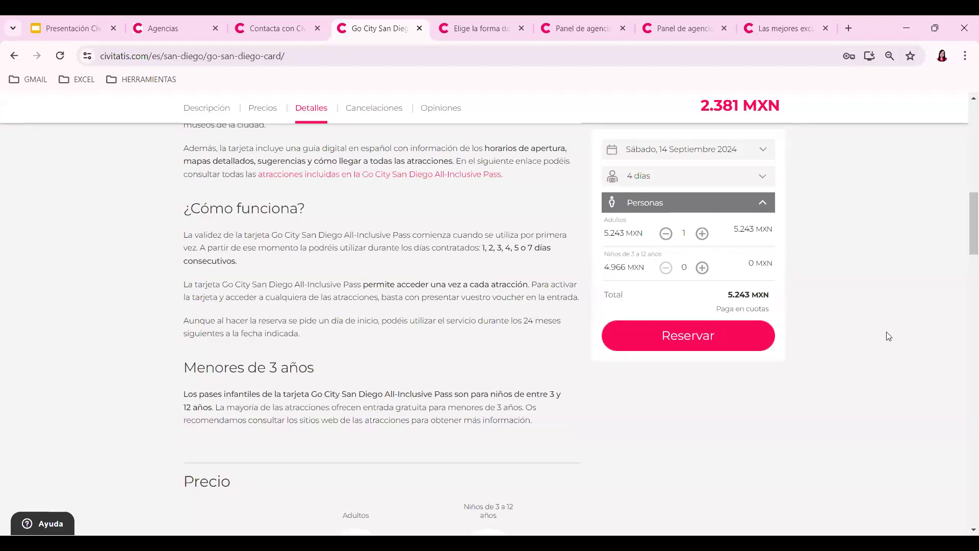
- Highlight '45 atracciones' in the pass description
scroll(885, 346, "up", 10)
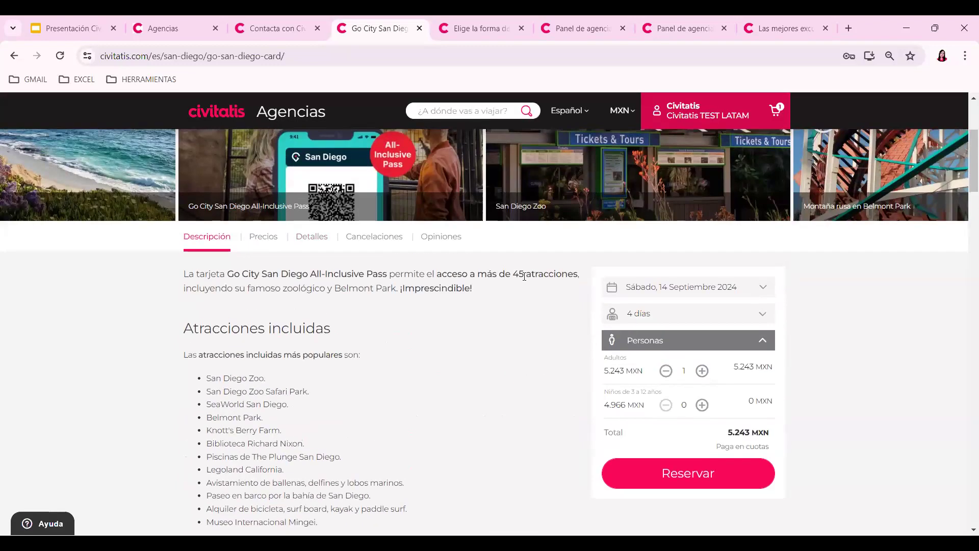
left_click_drag(512, 276, 581, 276)
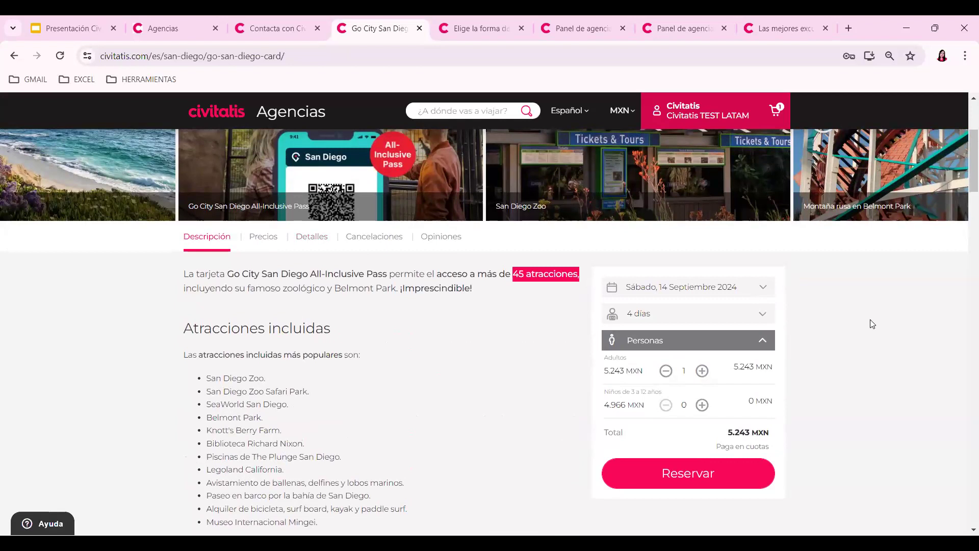
scroll(837, 332, "up", 4)
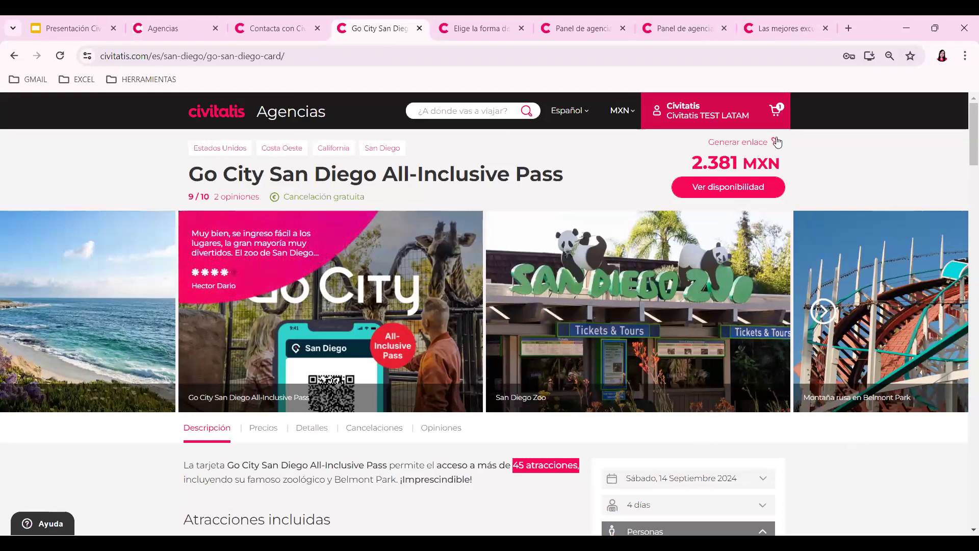
left_click(735, 146)
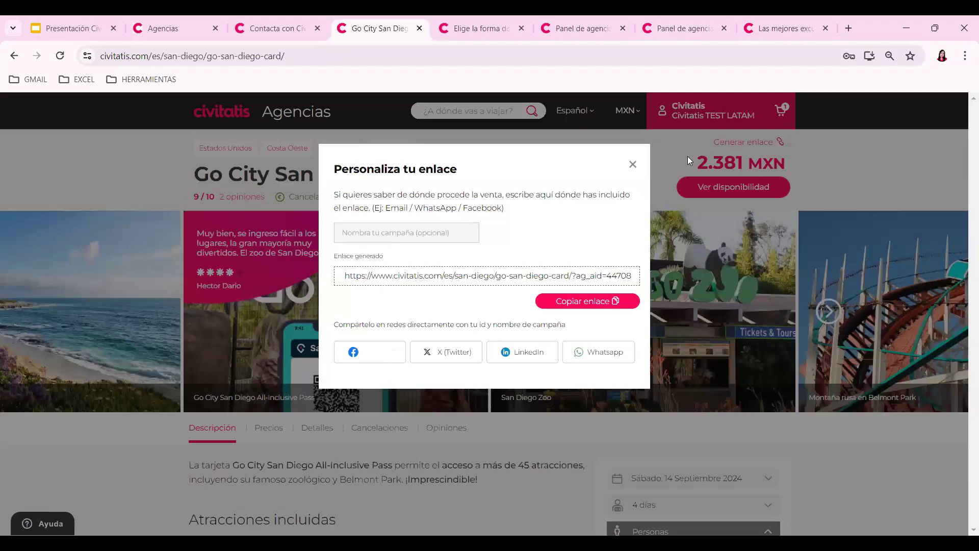
left_click(633, 165)
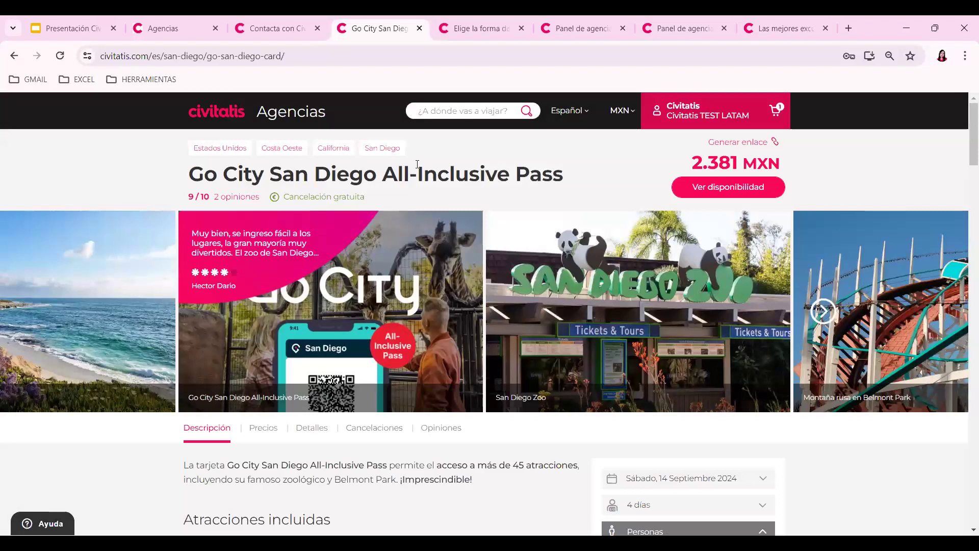
- Search 'madrid', open the Madrid destination, generate its shareable agency link, then close the dialog
left_click(494, 112)
type("madrid")
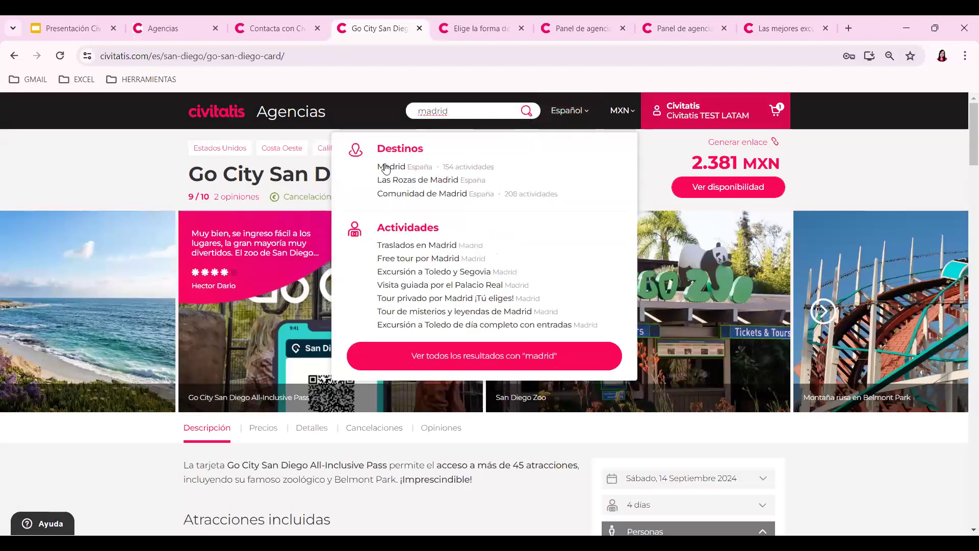
left_click(388, 168)
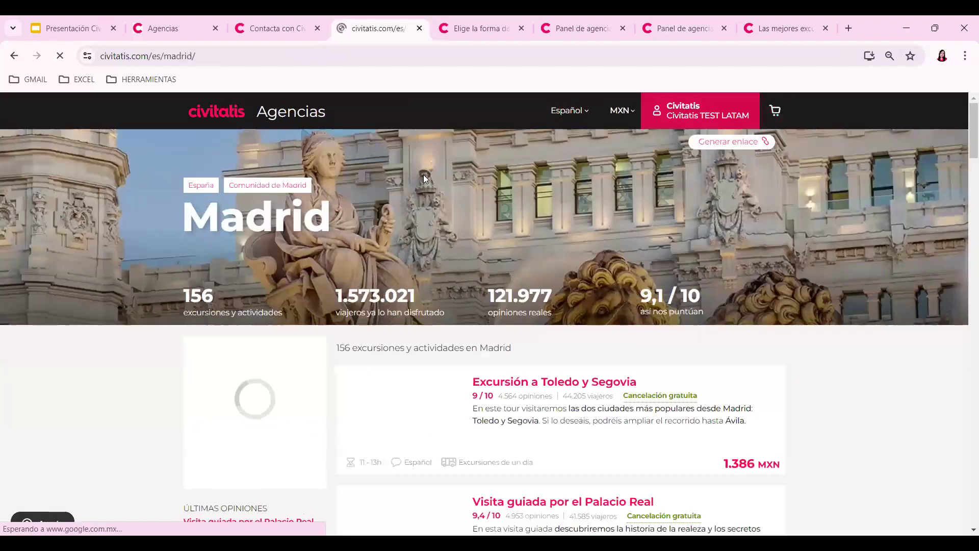
left_click(717, 144)
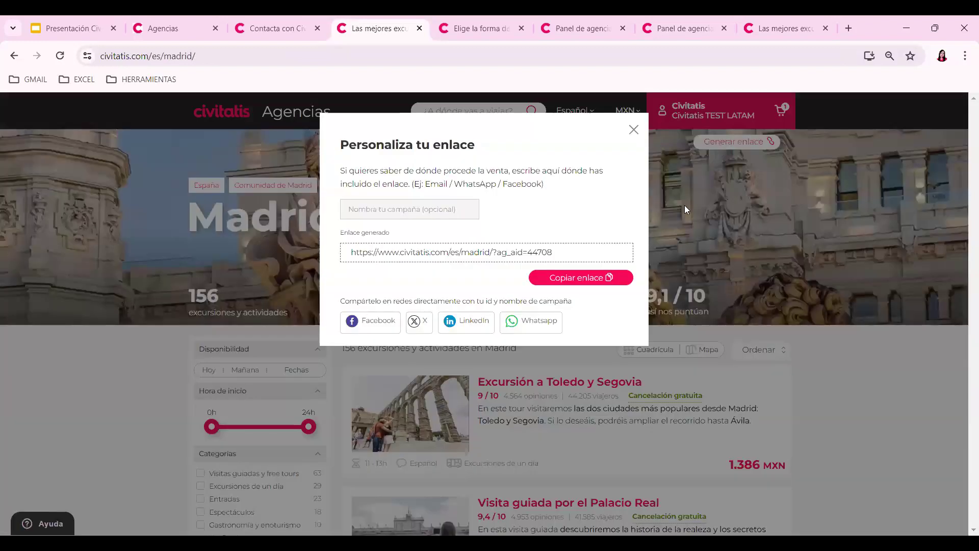
left_click(634, 130)
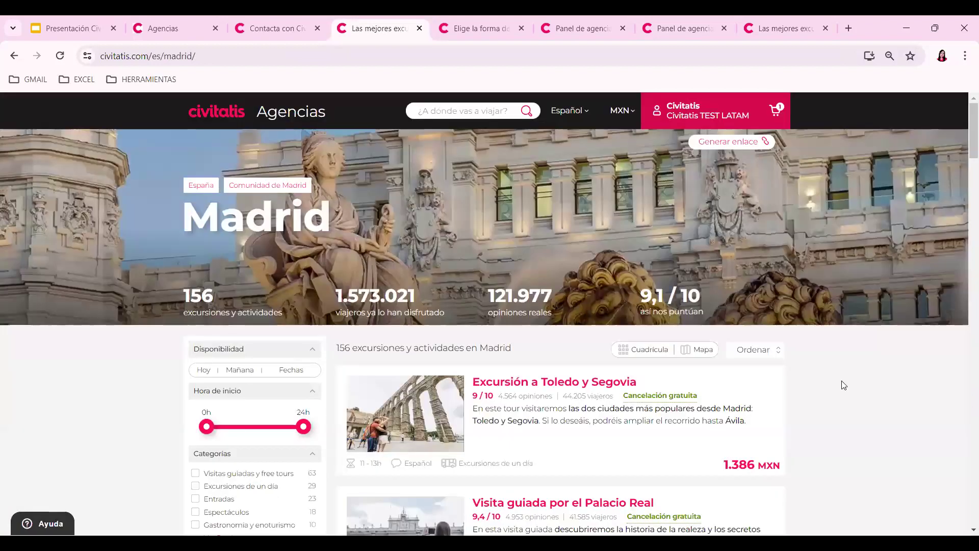
- Generate an Enlaces link for País Vasco (searched via 'paris'), then return to the Madrid tab
left_click(286, 32)
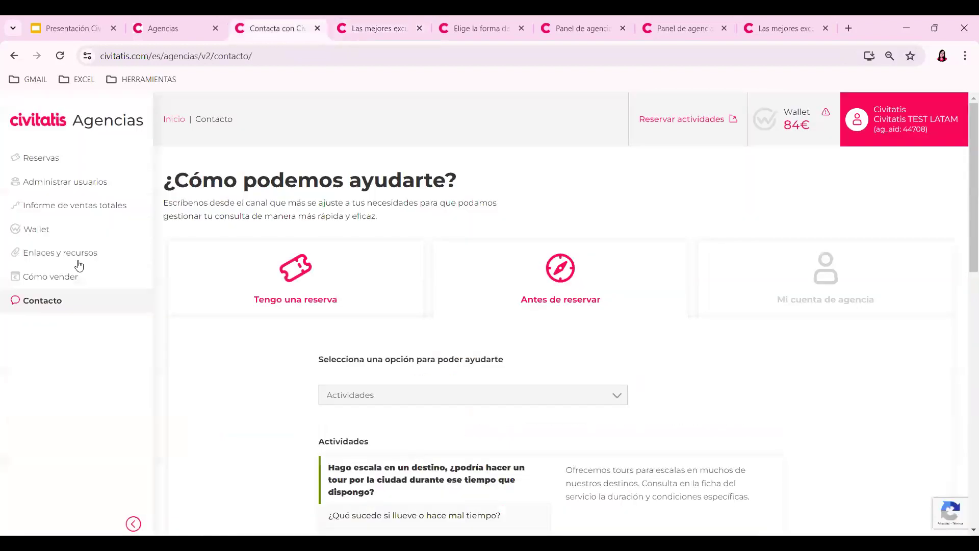
left_click(72, 252)
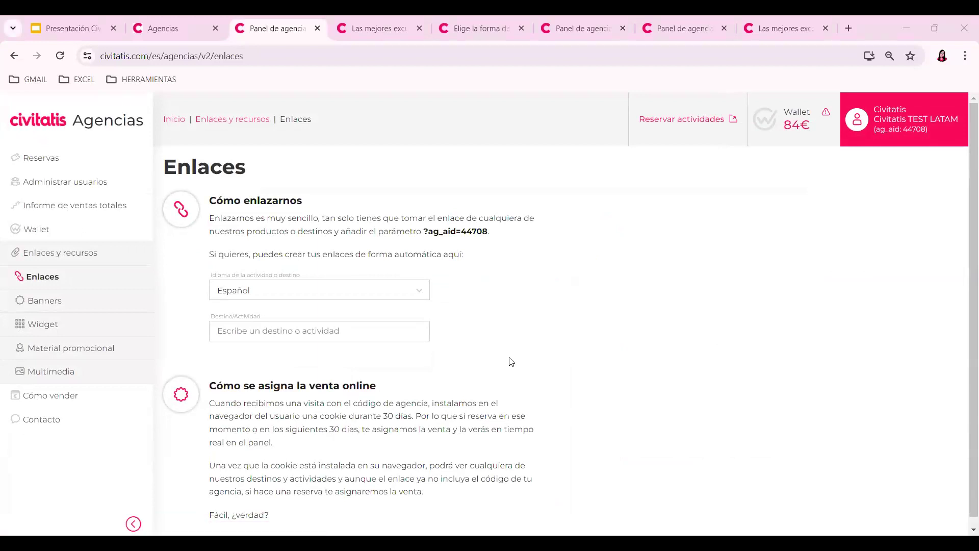
left_click(309, 325)
type("paris")
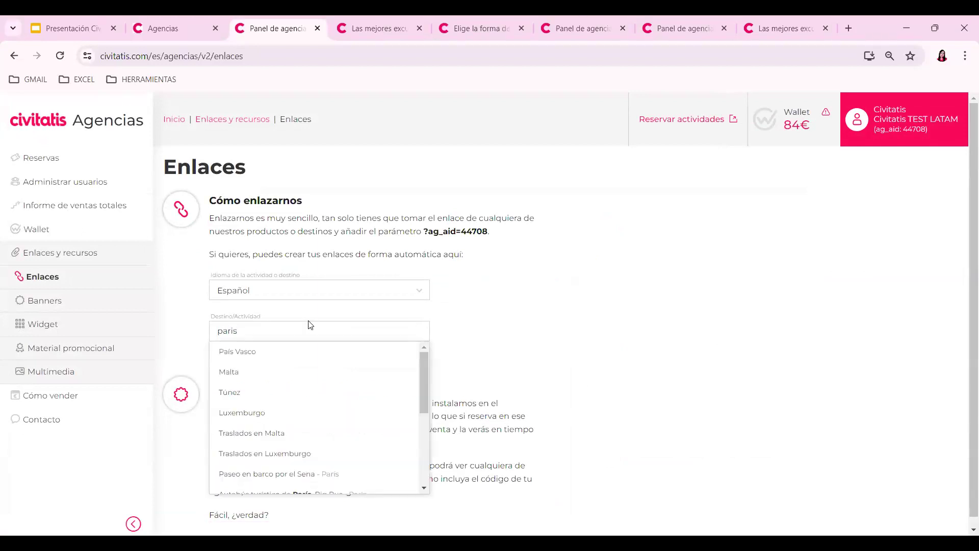
left_click(253, 352)
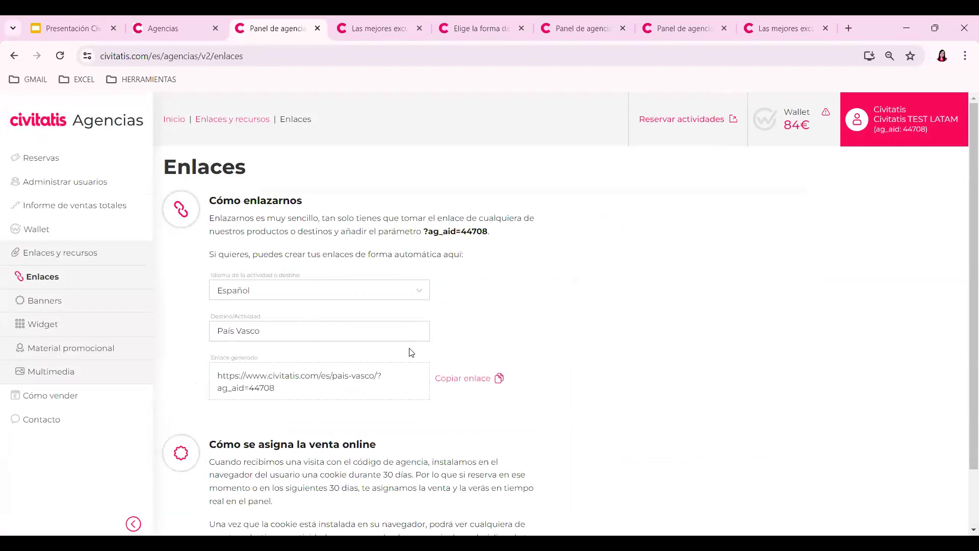
scroll(657, 378, "down", 1)
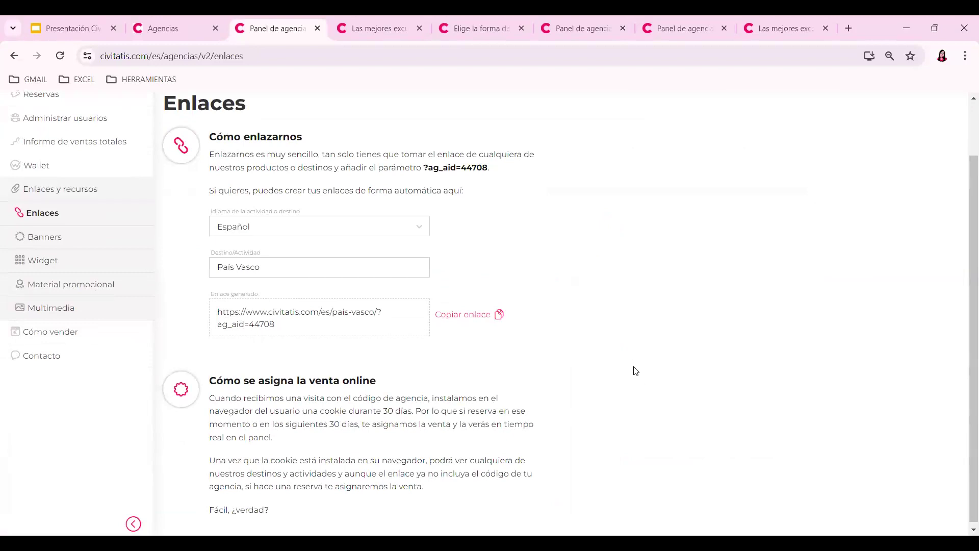
scroll(633, 367, "up", 1)
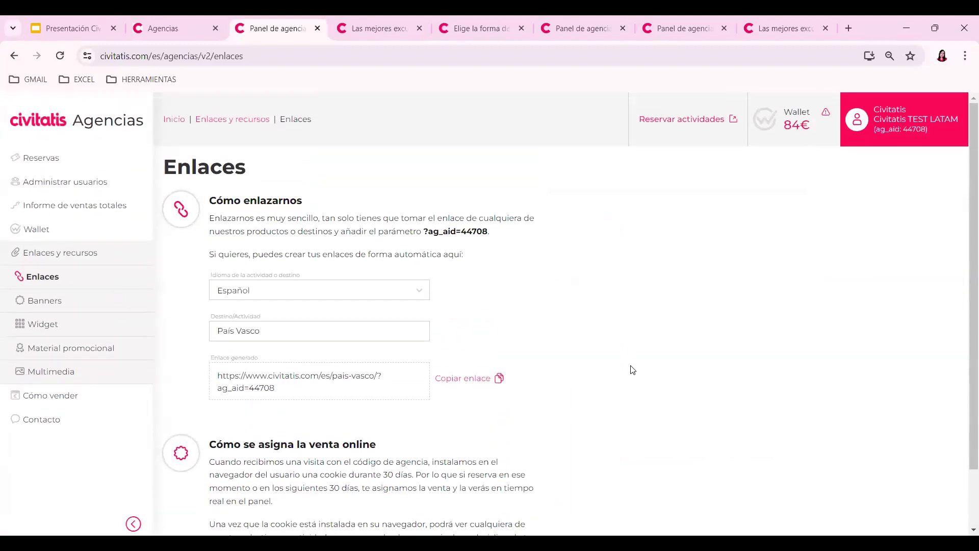
left_click(396, 24)
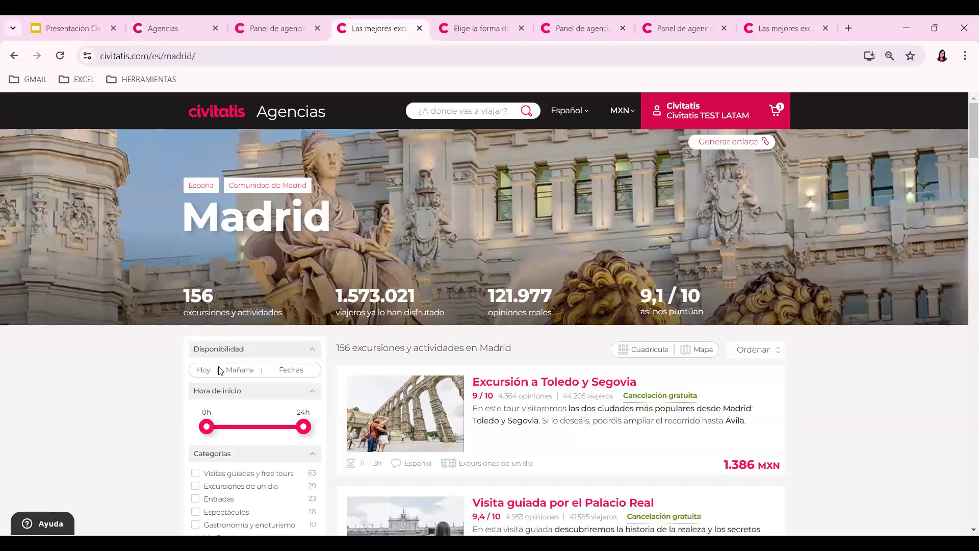
- View the Excursión a Corinto, Micenas y Epidauro booking details, then return to the Reservas list
key("ctrl+Page_Up")
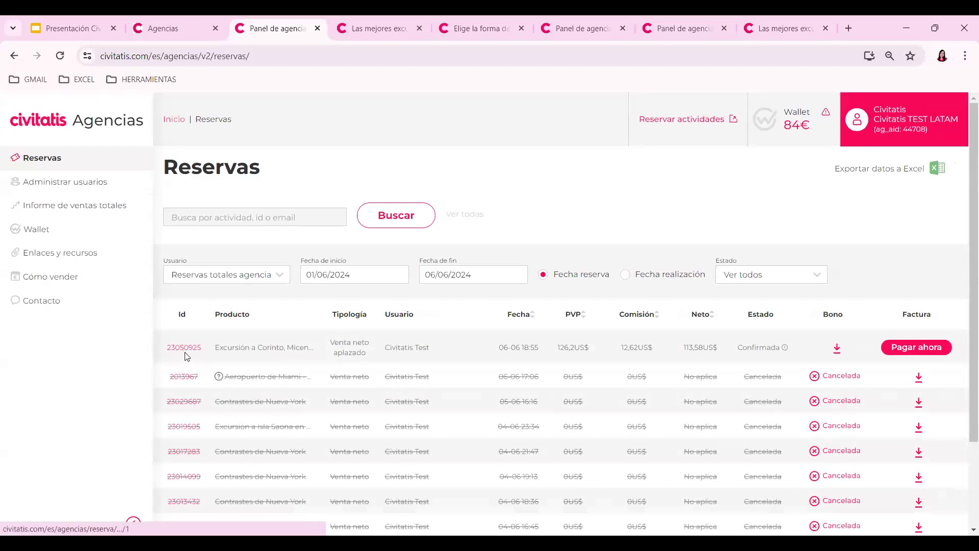
left_click(184, 351)
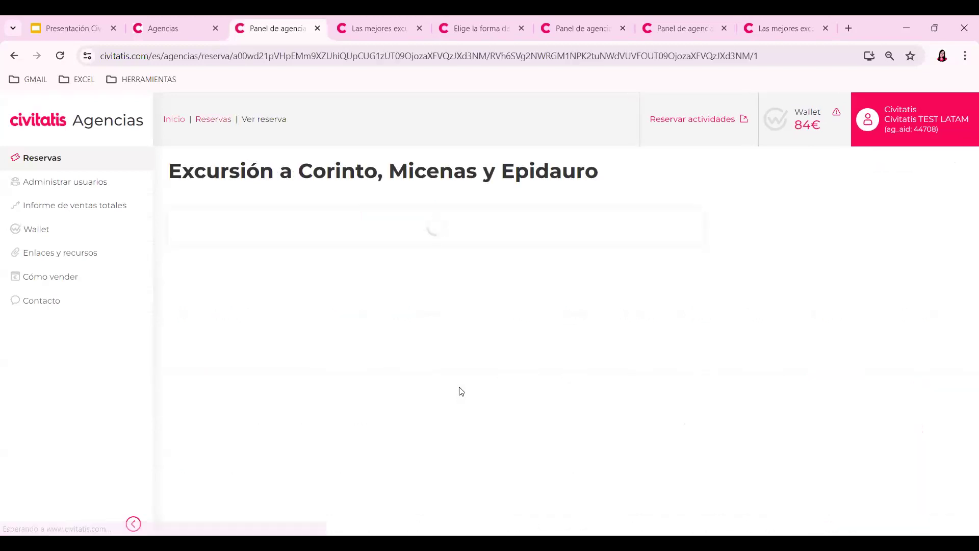
left_click(51, 158)
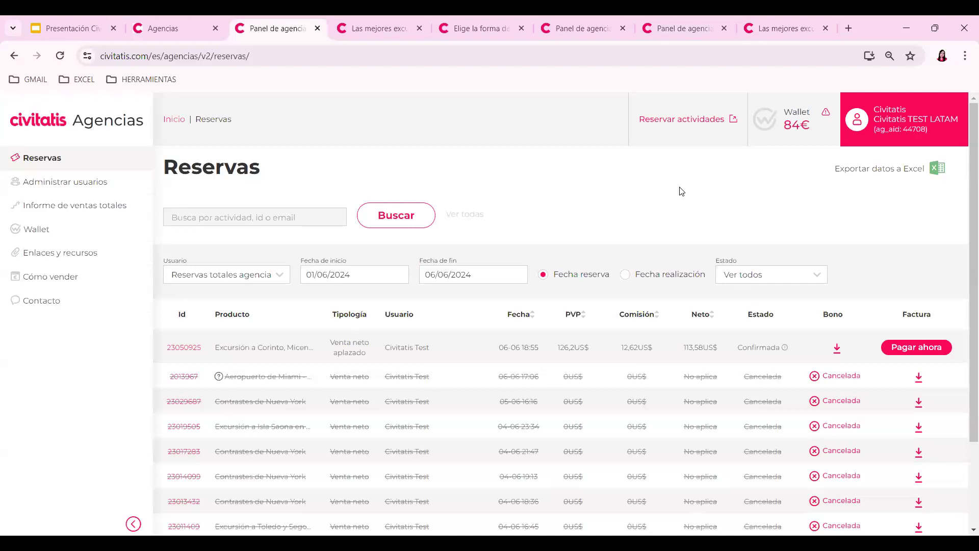
- Open Material promocional under Enlaces y recursos and browse its posters, sticker PDF and logos
left_click(76, 205)
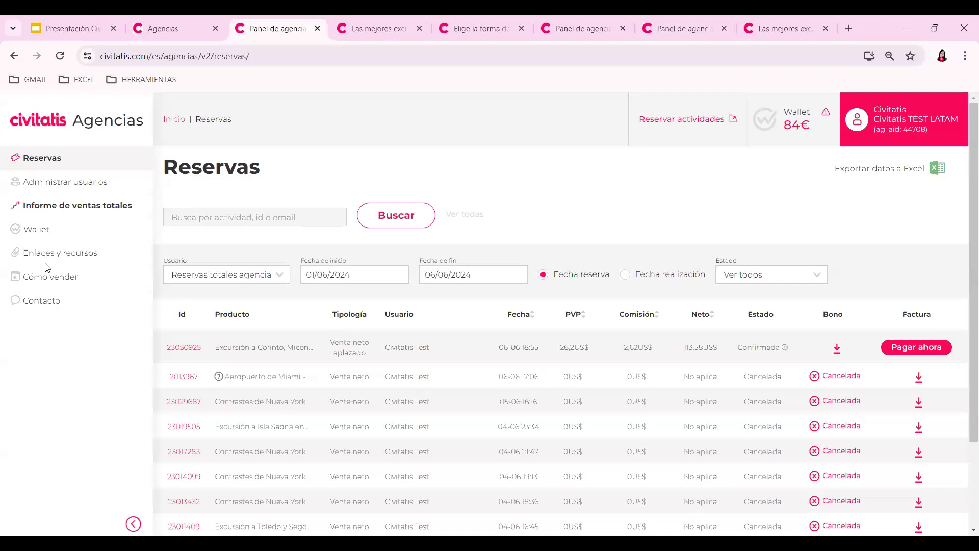
left_click(89, 253)
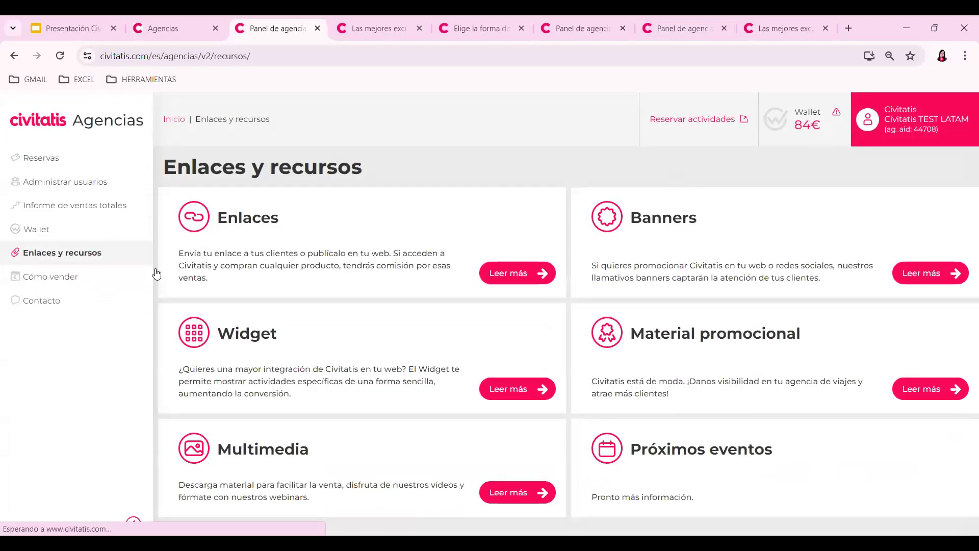
left_click(686, 363)
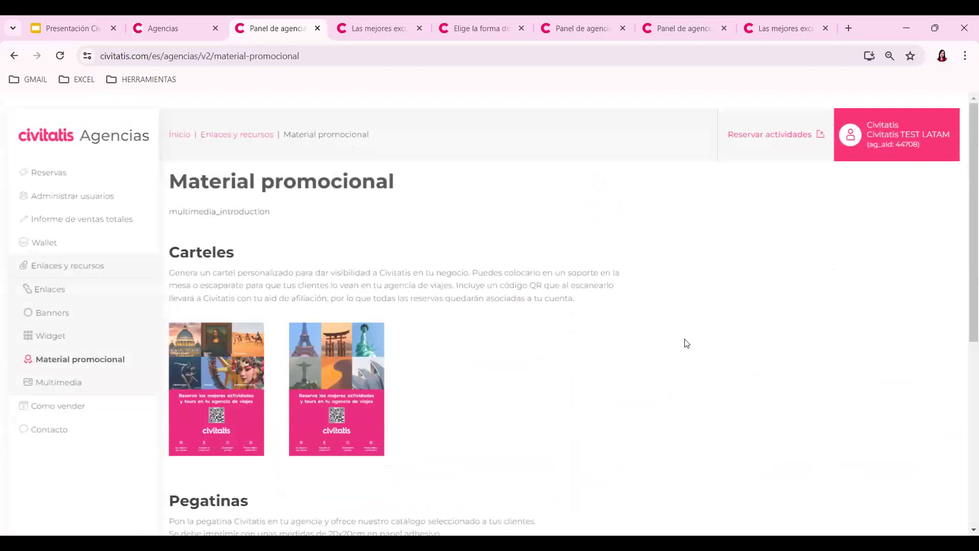
scroll(393, 311, "down", 1)
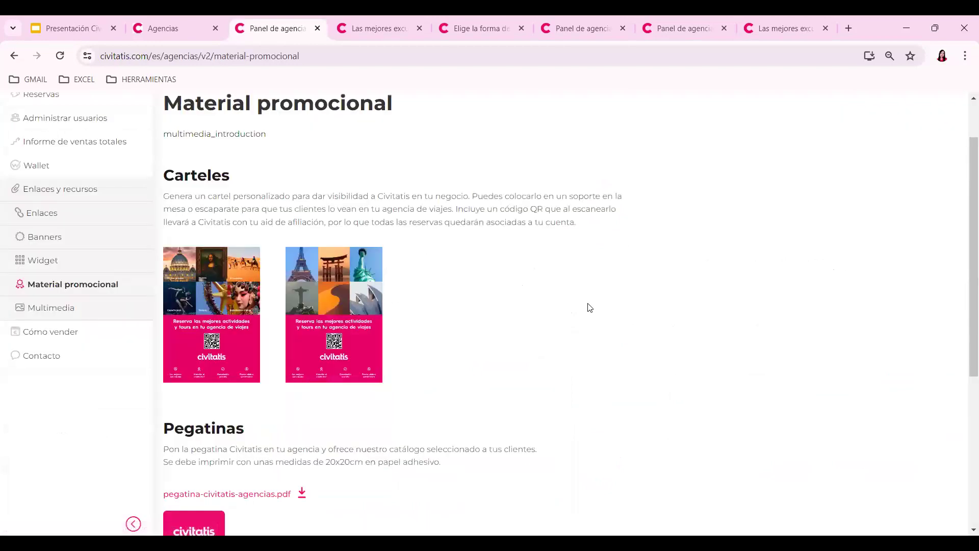
scroll(595, 283, "down", 2)
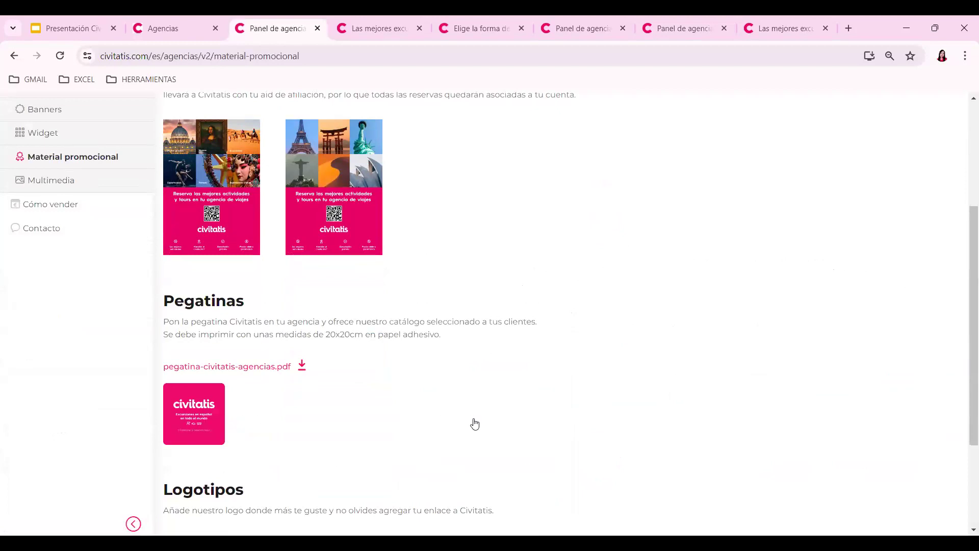
scroll(623, 448, "down", 2)
scroll(721, 331, "up", 3)
left_click(69, 248)
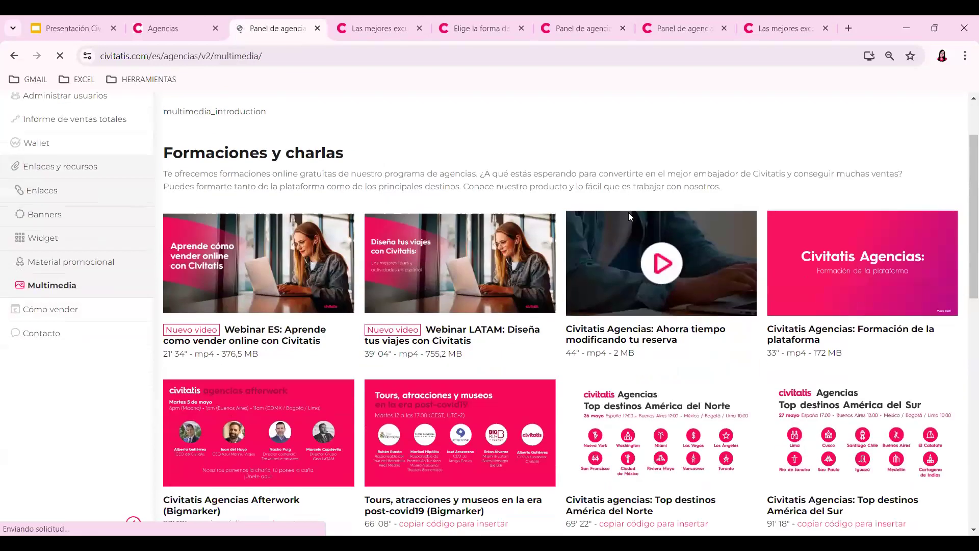
- Scroll down to Videos publicitarios, then return to the top of the Formaciones y charlas webinars
scroll(604, 358, "down", 3)
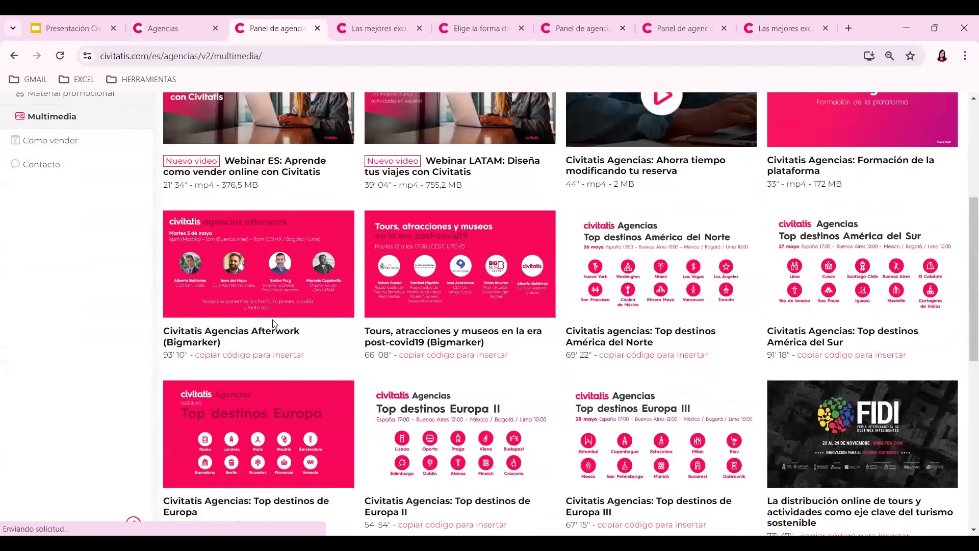
scroll(903, 271, "down", 8)
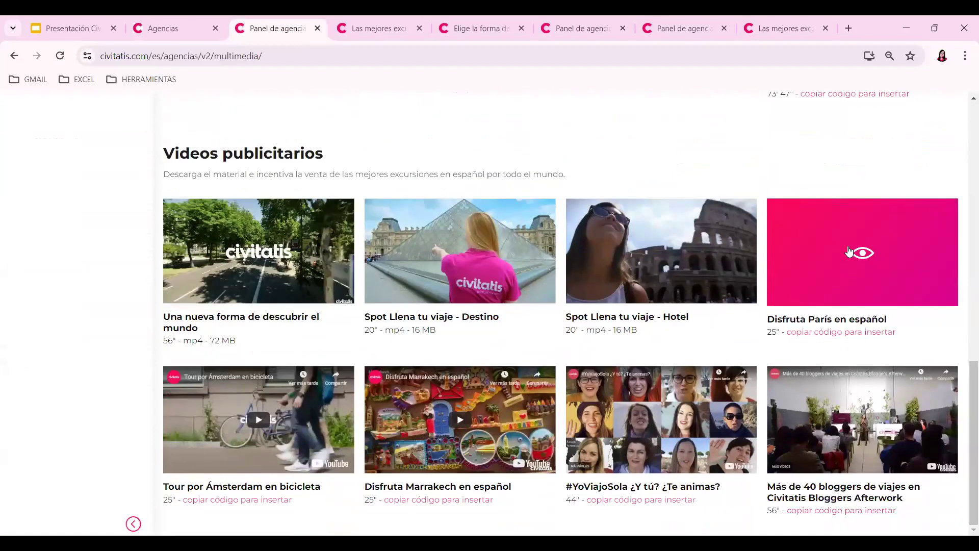
mouse_move(704, 250)
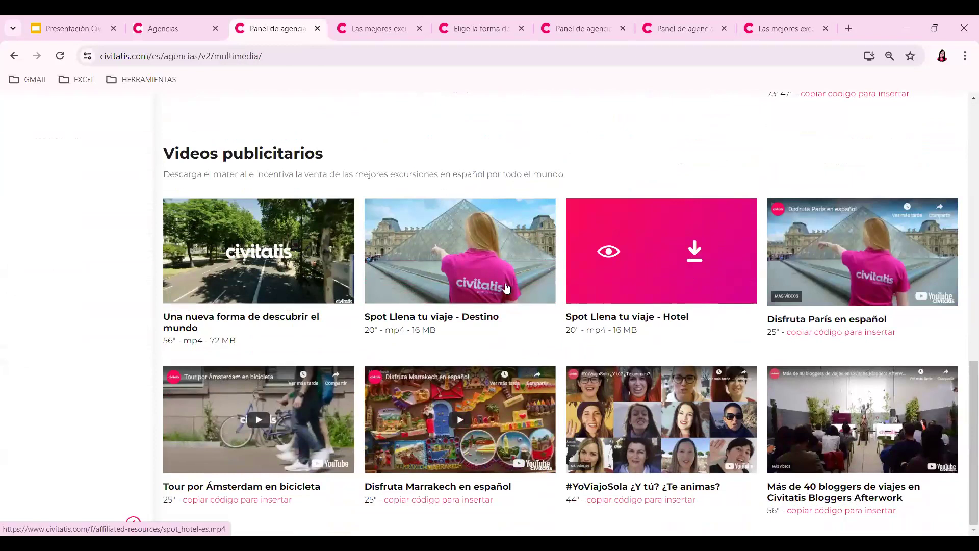
left_click_drag(966, 376, 957, 117)
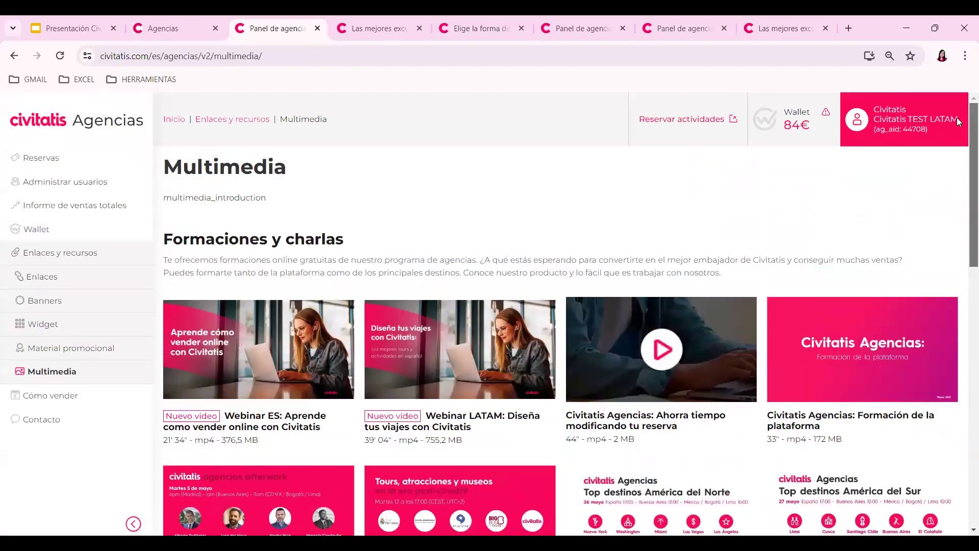